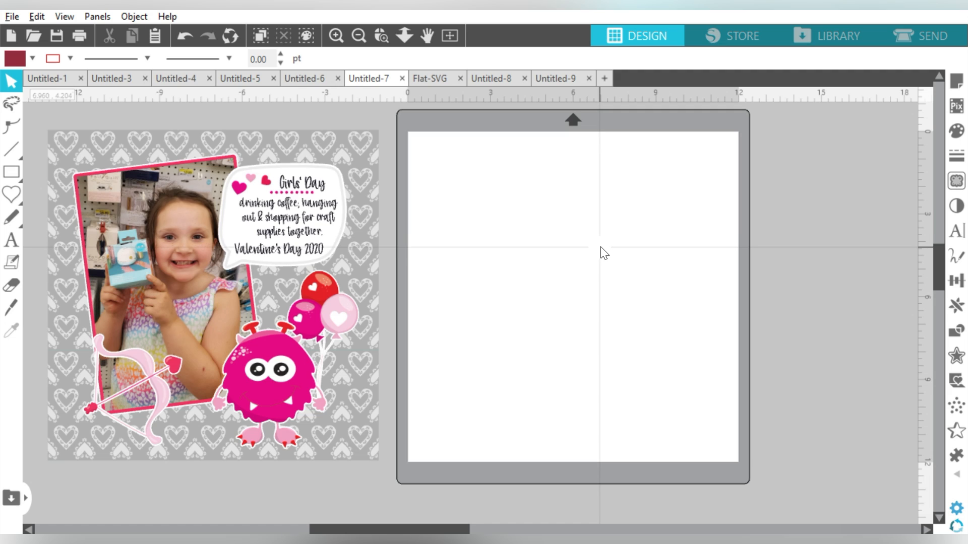
# Ungroup the finished sample scrapbook page and pull its background, frame, photo and pink monster away from their positions.
pyautogui.click(374, 206)
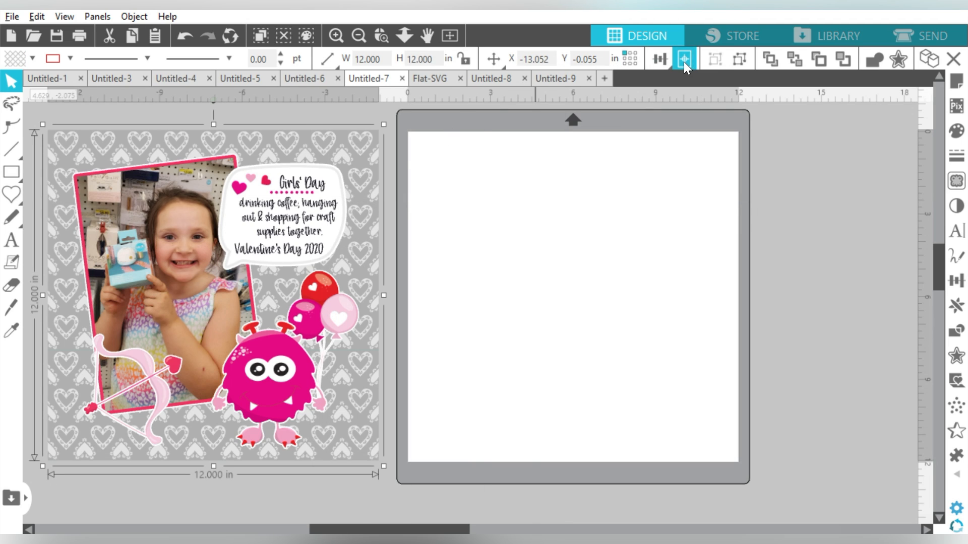
pyautogui.click(738, 59)
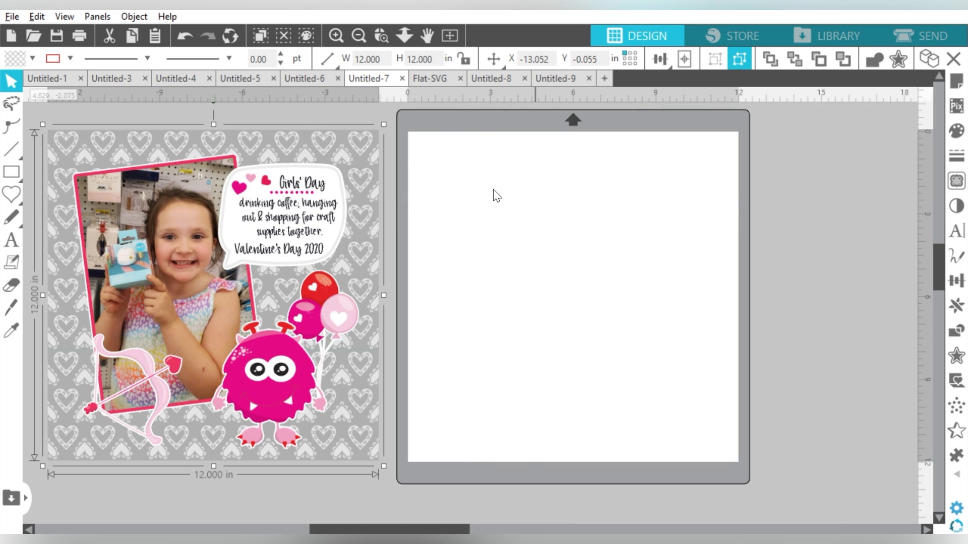
pyautogui.click(478, 242)
pyautogui.moveTo(360, 149)
pyautogui.mouseDown()
pyautogui.moveTo(460, 156)
pyautogui.moveTo(370, 149)
pyautogui.mouseUp()
pyautogui.moveTo(176, 211); pyautogui.dragTo(108, 216)
pyautogui.moveTo(195, 173); pyautogui.dragTo(161, 183)
pyautogui.moveTo(262, 369)
pyautogui.mouseDown()
pyautogui.moveTo(252, 392)
pyautogui.moveTo(273, 400)
pyautogui.moveTo(273, 377)
pyautogui.mouseUp()
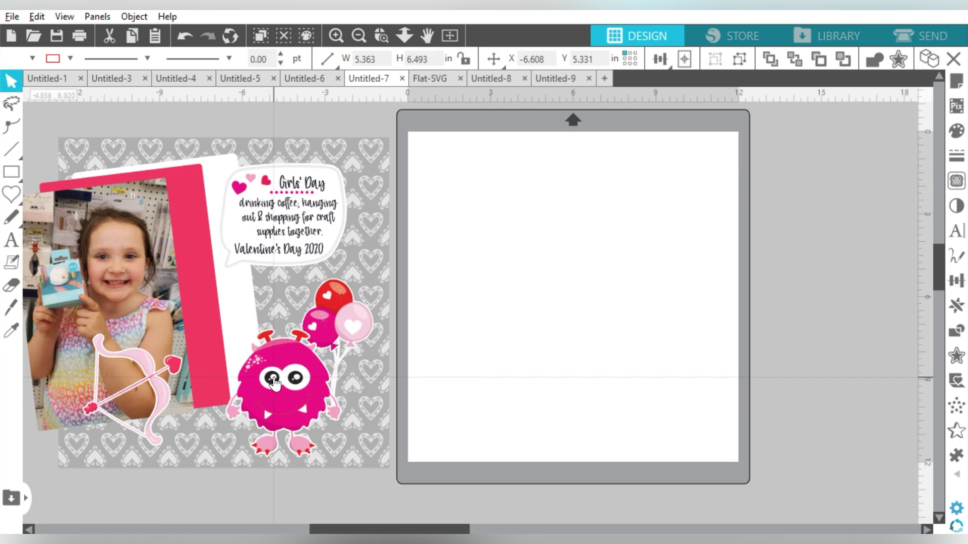
# Shift the pink monster and the bow and arrow slightly, and move the speech bubble off its text.
pyautogui.rightClick(274, 376)
pyautogui.click(313, 350)
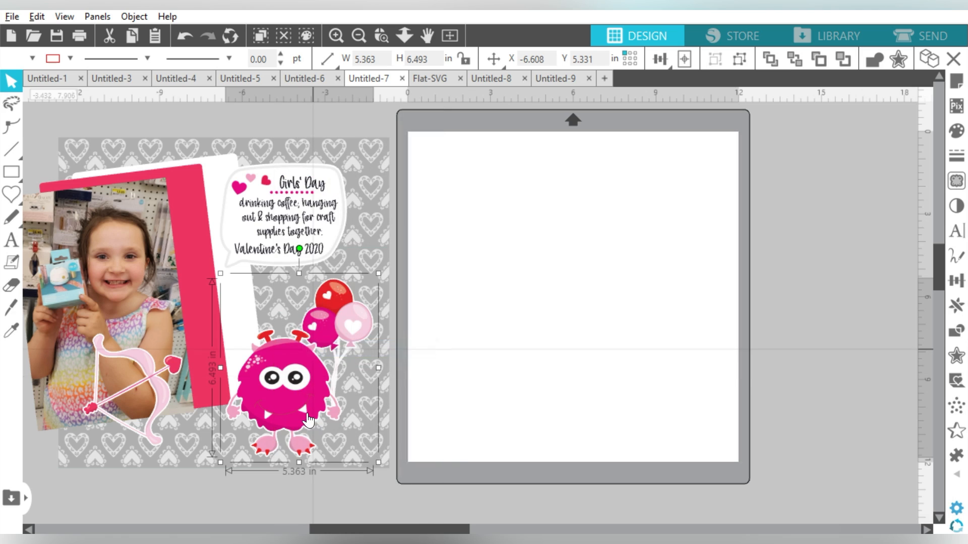
pyautogui.moveTo(306, 401)
pyautogui.mouseDown()
pyautogui.moveTo(278, 412)
pyautogui.moveTo(312, 394)
pyautogui.mouseUp()
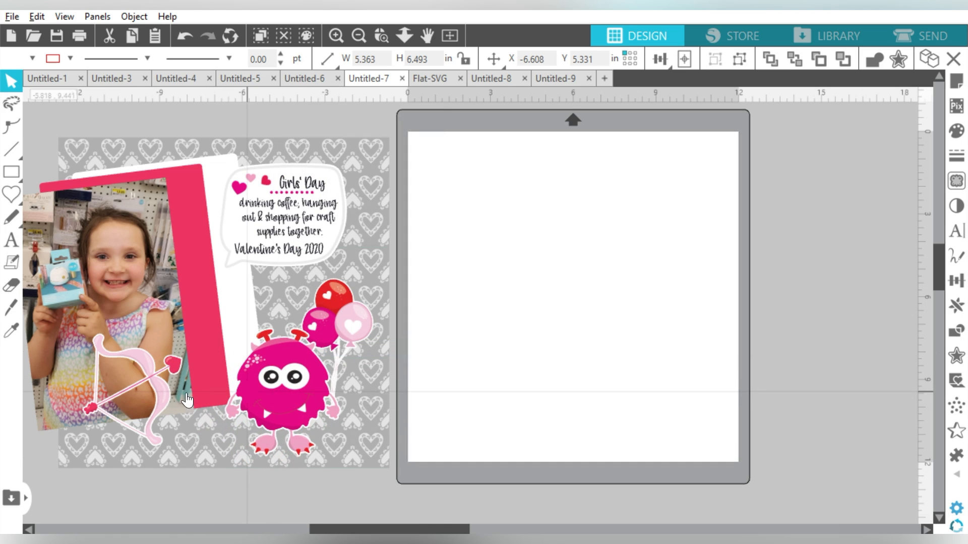
pyautogui.moveTo(169, 393); pyautogui.dragTo(167, 394)
pyautogui.moveTo(232, 234); pyautogui.dragTo(358, 171)
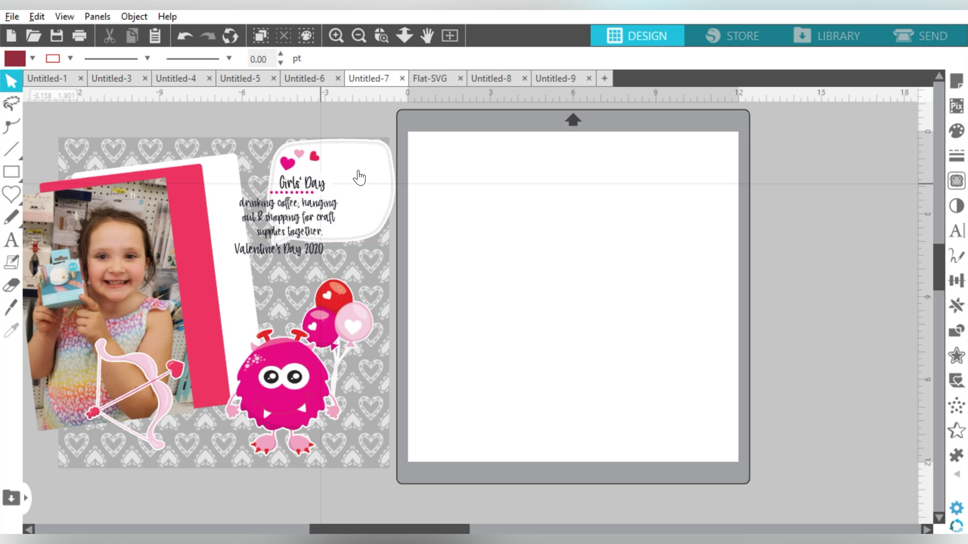
# Undo the moves so the sample scrapbook page is reassembled, and return to the Select tool.
pyautogui.click(328, 204)
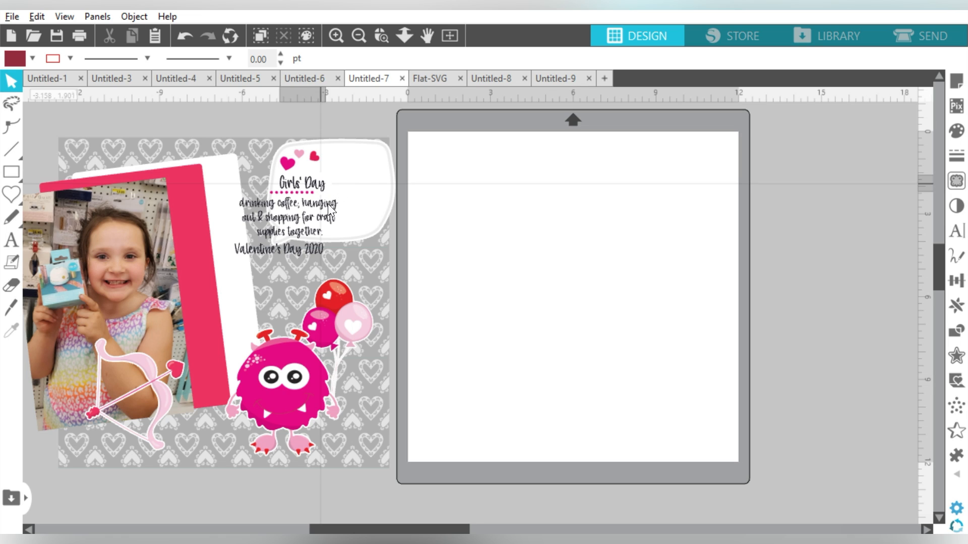
pyautogui.click(344, 120)
pyautogui.press('i')
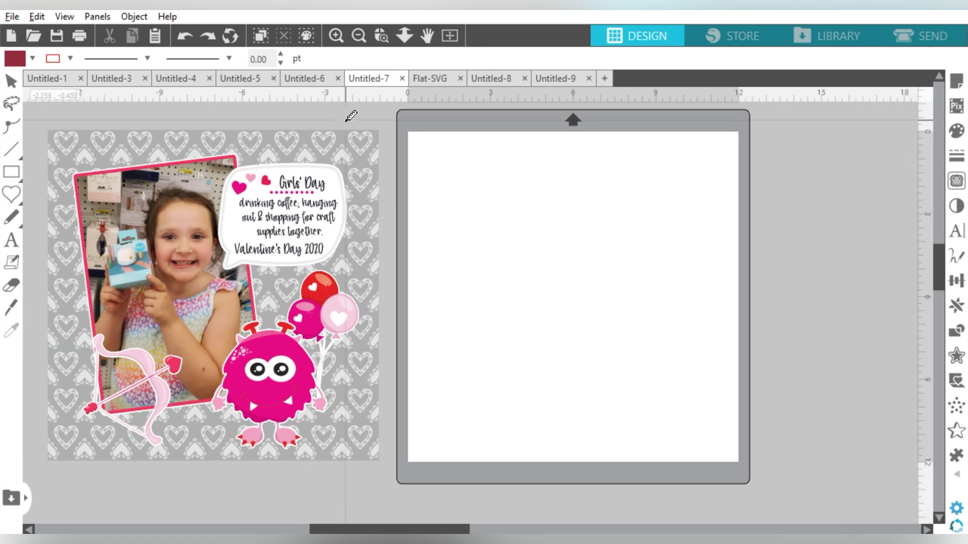
pyautogui.click(12, 80)
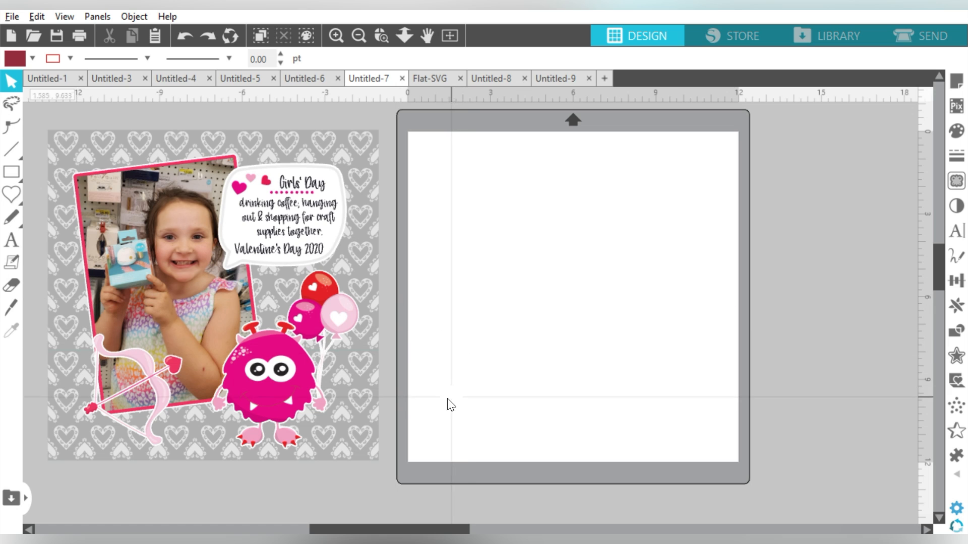
# Switch to File Explorer and show the contents of the Downloads folder.
pyautogui.hotkey('alt', 'Tab')
pyautogui.hotkey('alt', 'Tab')
pyautogui.hotkey('alt', 'Tab')
pyautogui.hotkey('alt', 'Tab')
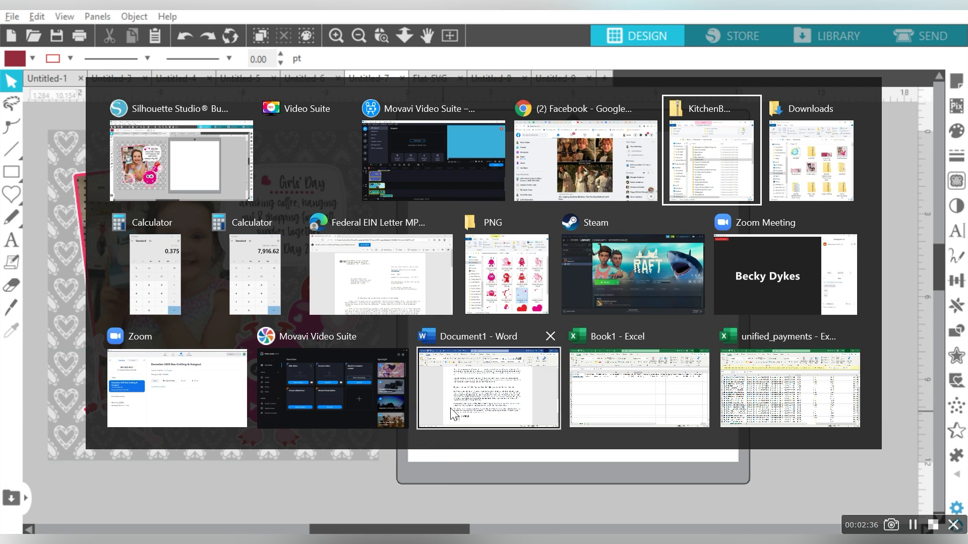
pyautogui.hotkey('alt', 'Tab')
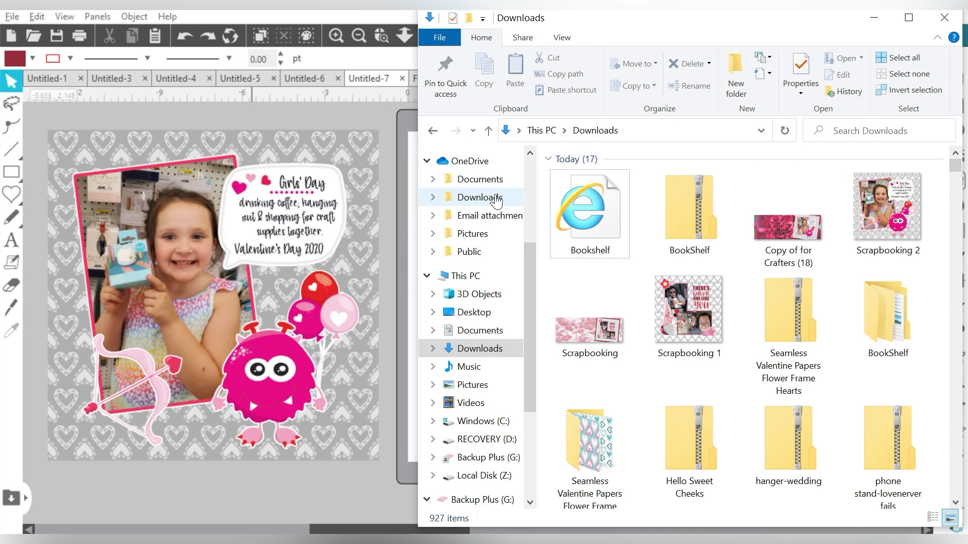
pyautogui.click(496, 201)
pyautogui.click(479, 349)
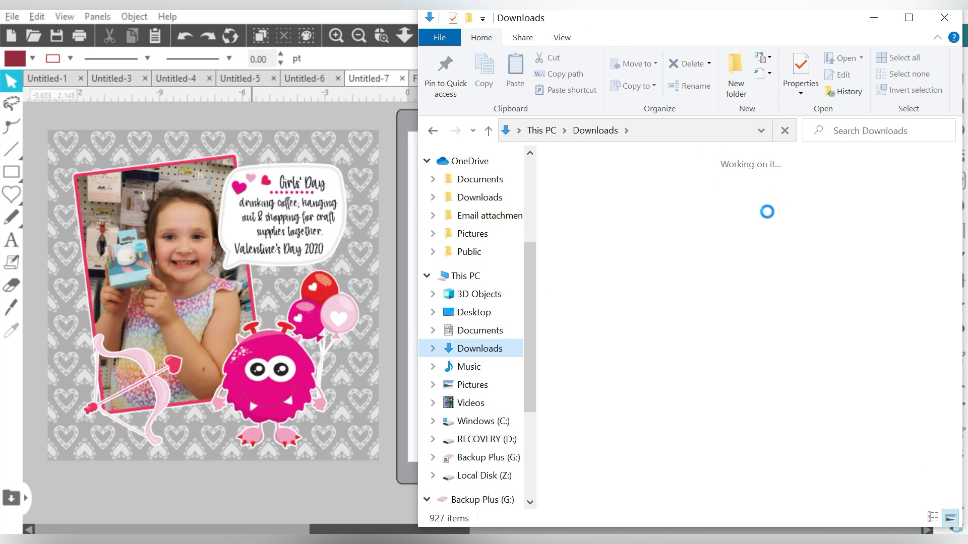
# Find and open the unzipped Seamless Valentine Papers Flower Frame Hearts folder in Downloads.
pyautogui.scroll(-2, 775, 211)
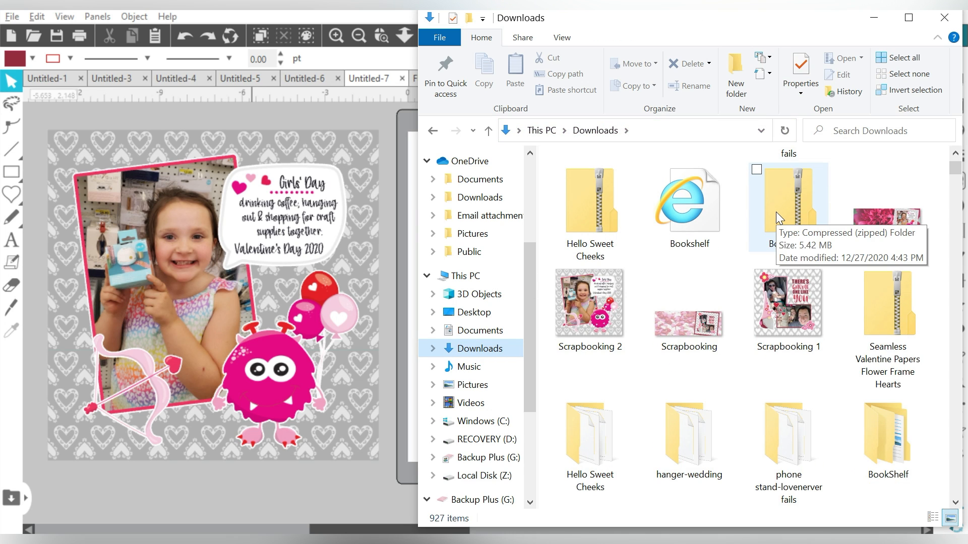
pyautogui.scroll(-3, 776, 211)
pyautogui.click(590, 403)
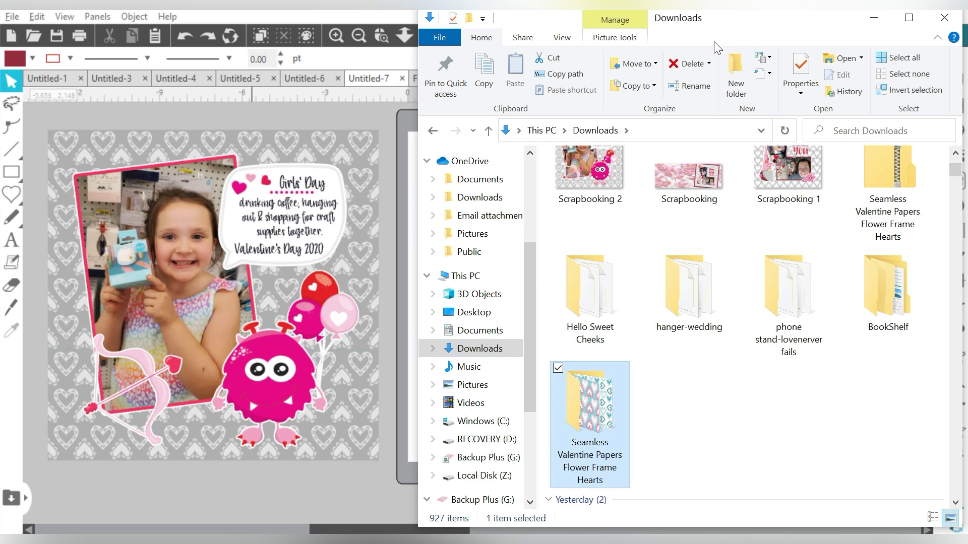
pyautogui.click(800, 71)
pyautogui.click(814, 510)
pyautogui.doubleClick(572, 422)
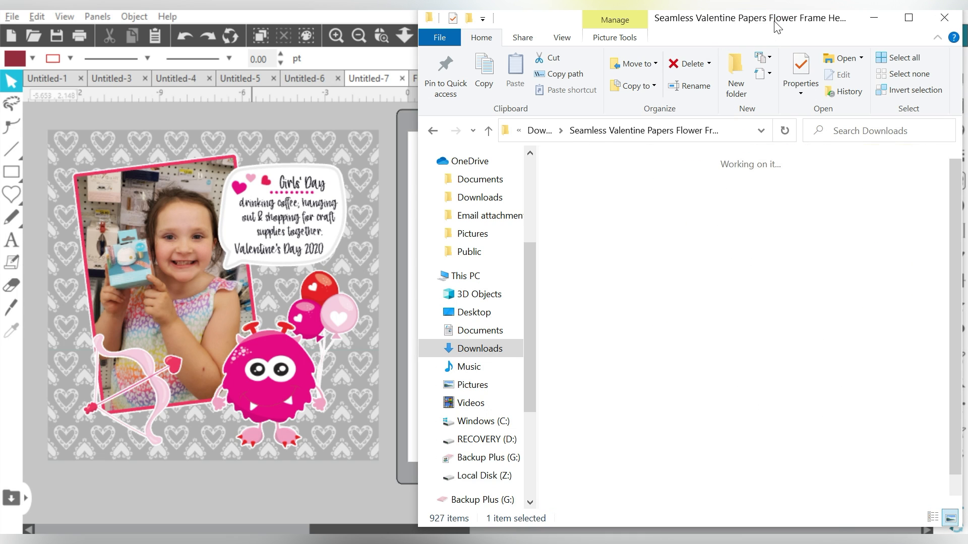
# Bring the Seamless Valentine Paper Flower Frame Hearts 6 image from the folder onto the blank Silhouette Studio page.
pyautogui.moveTo(776, 25); pyautogui.dragTo(393, 24)
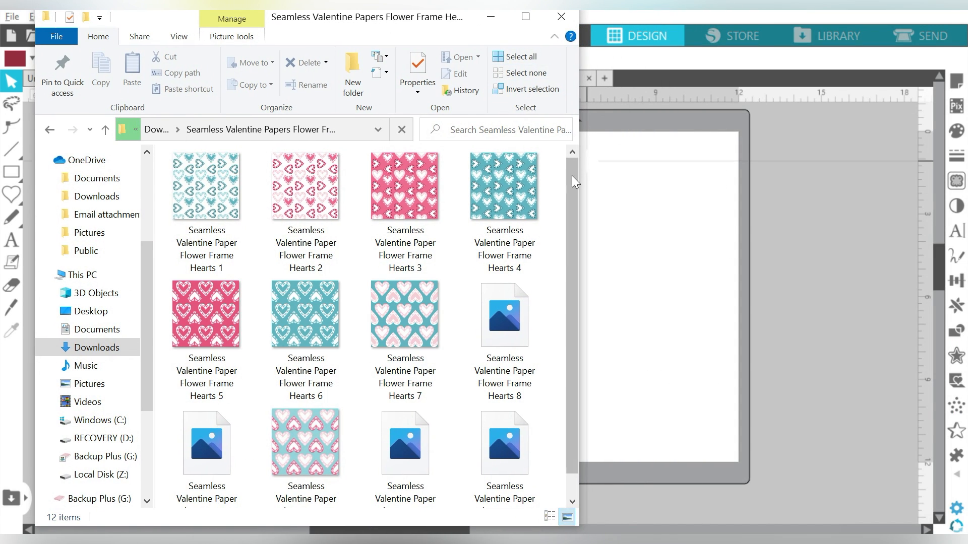
pyautogui.scroll(-1, 569, 182)
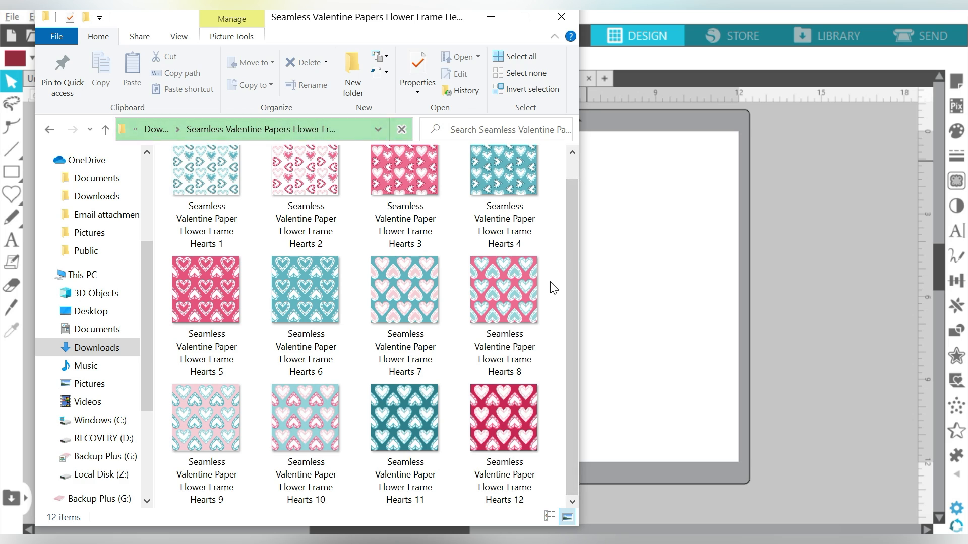
pyautogui.moveTo(464, 327)
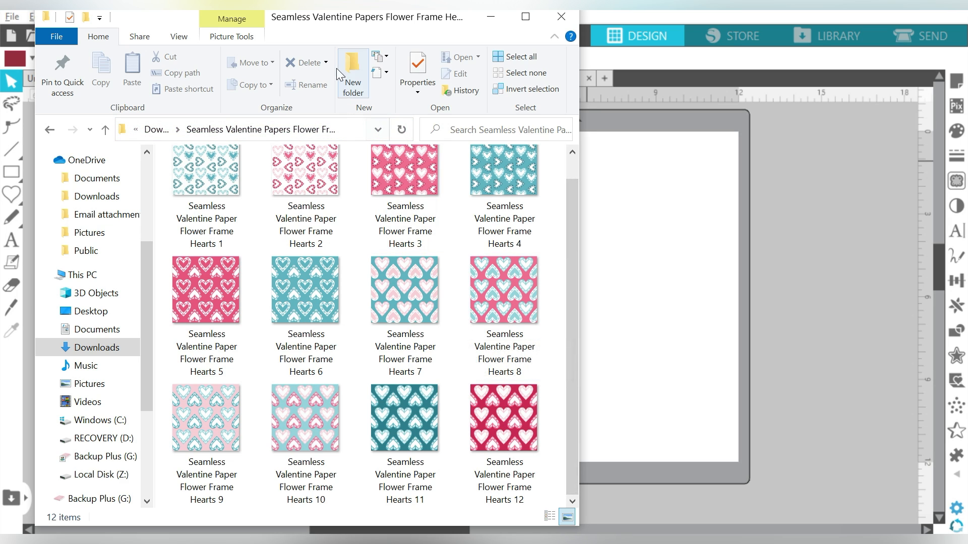
pyautogui.moveTo(355, 24); pyautogui.dragTo(580, 32)
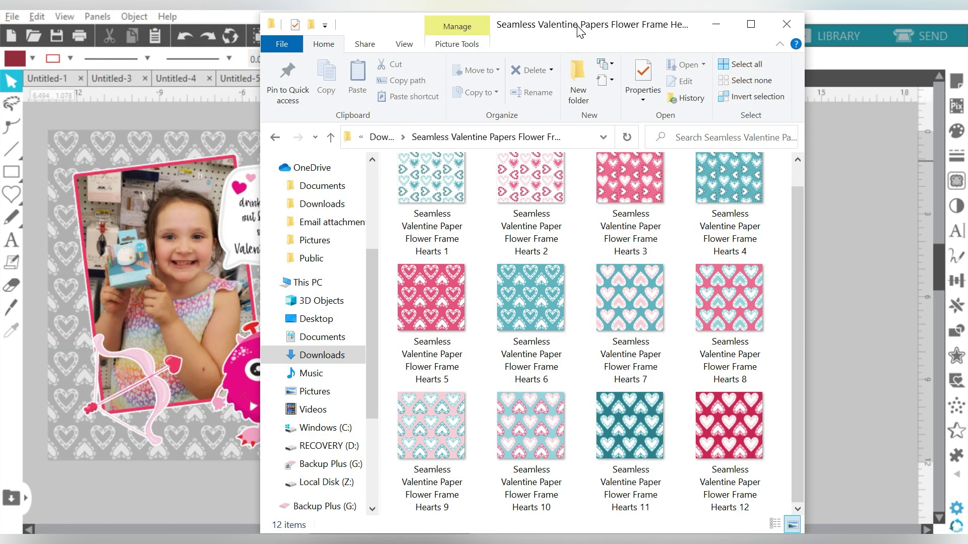
pyautogui.moveTo(578, 29); pyautogui.dragTo(581, 27)
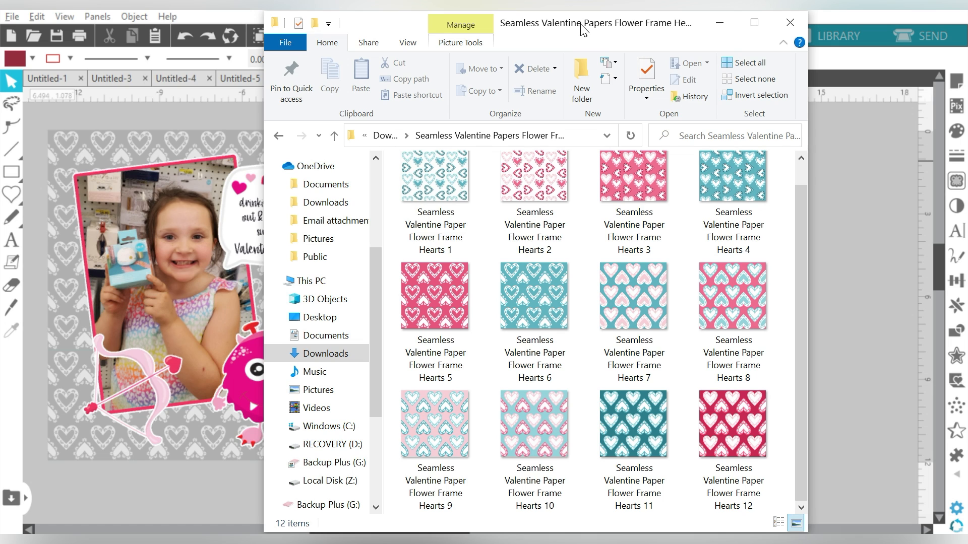
pyautogui.moveTo(582, 30); pyautogui.dragTo(384, 28)
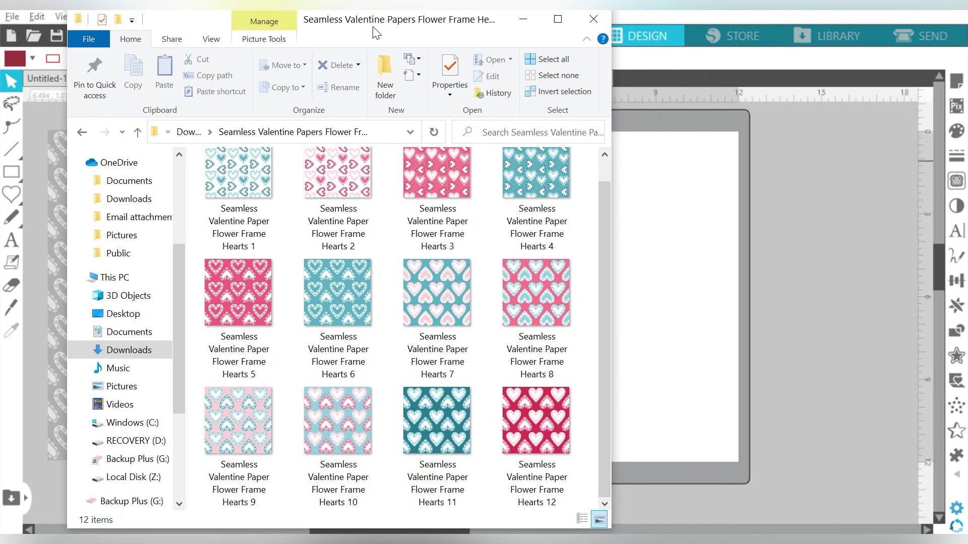
pyautogui.click(355, 281)
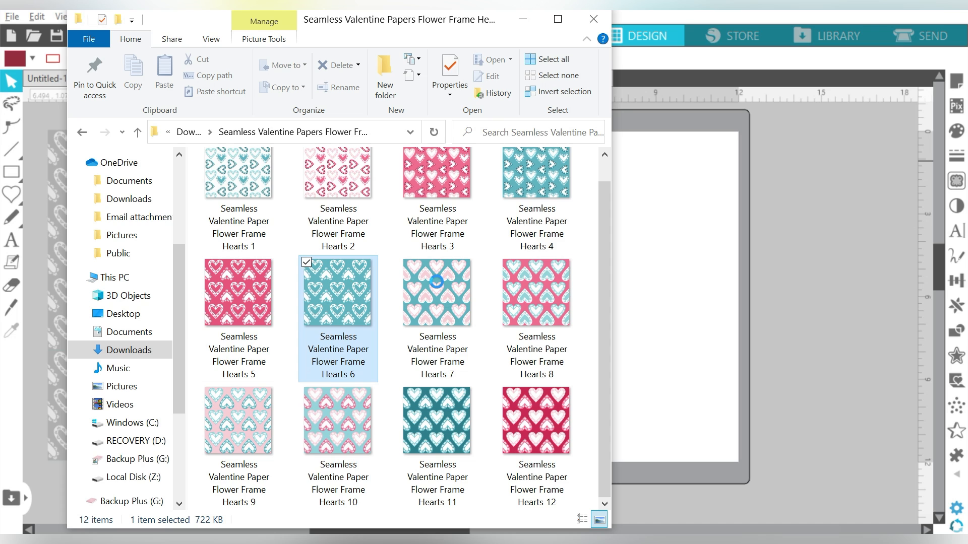
pyautogui.moveTo(565, 288); pyautogui.dragTo(721, 291)
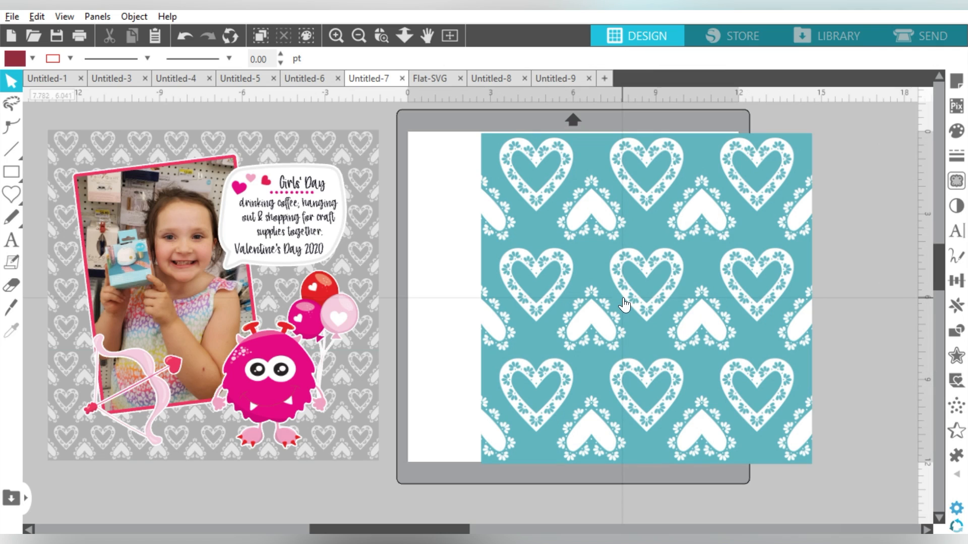
# Apply a Grey Shade image effect of 100 to the teal heart pattern.
pyautogui.click(624, 305)
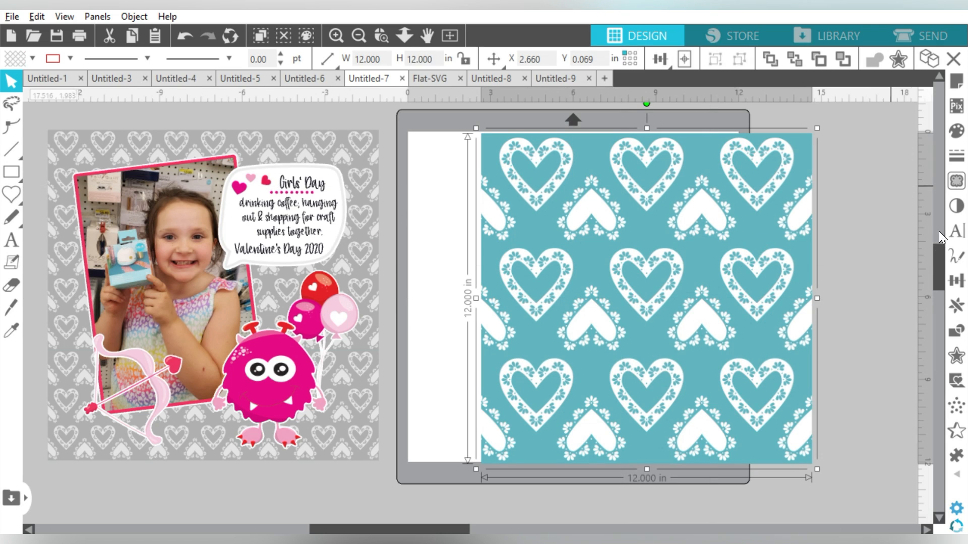
pyautogui.click(957, 206)
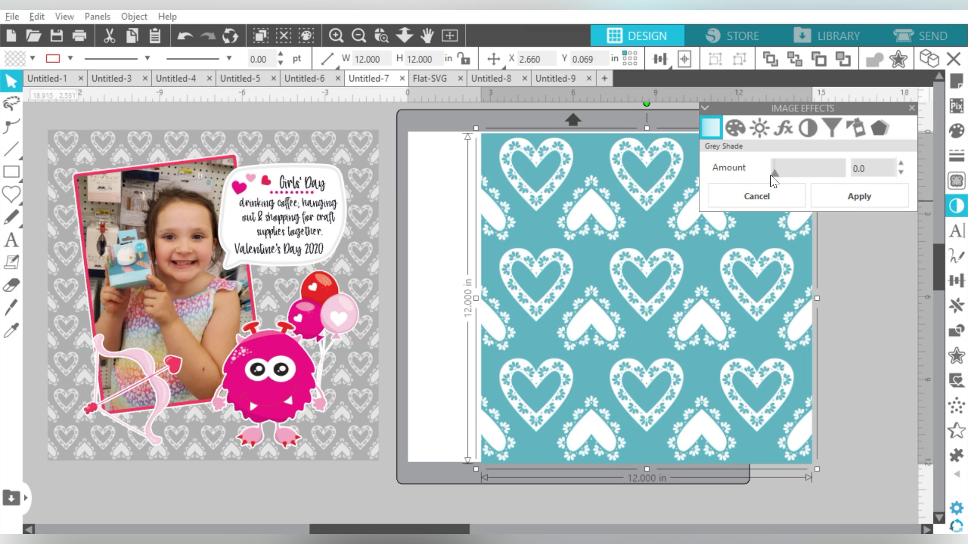
pyautogui.moveTo(775, 173); pyautogui.dragTo(829, 178)
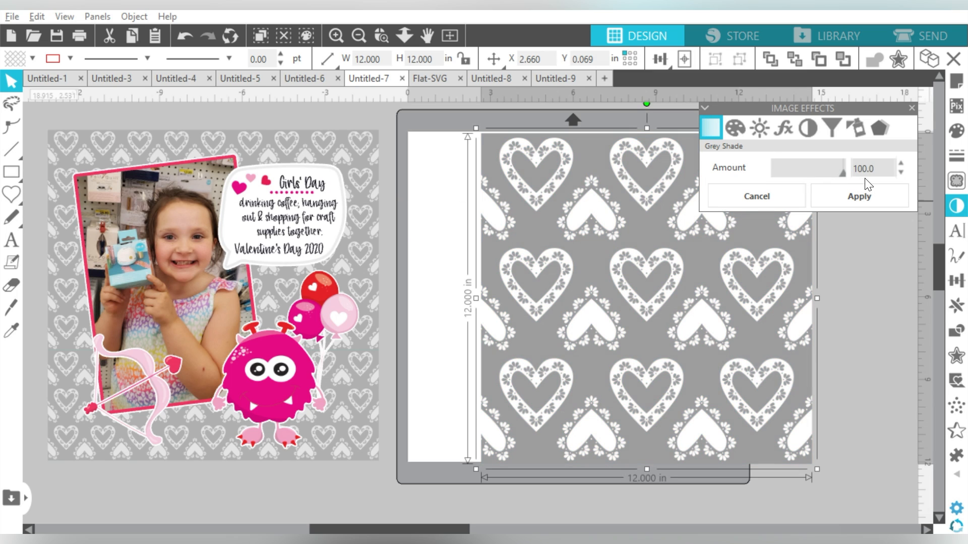
pyautogui.click(880, 199)
# Lock the grey heart pattern's aspect ratio and resize it to 4 by 4 inches.
pyautogui.click(465, 60)
pyautogui.doubleClick(384, 59)
pyautogui.write('4')
pyautogui.press('Tab')
pyautogui.write('4')
pyautogui.press('Return')
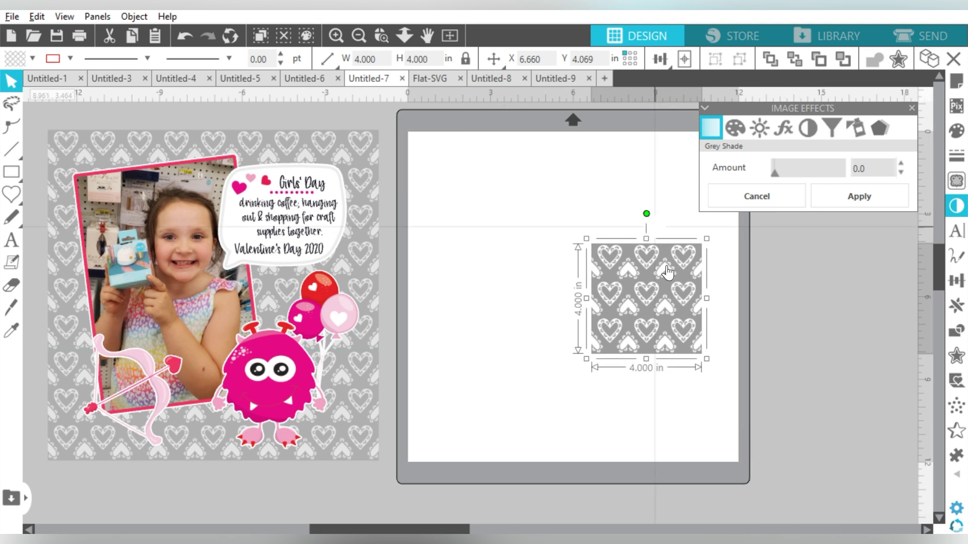
# Move the 4-inch pattern tile into the page's upper-left corner and align it flush with the left and top edges.
pyautogui.moveTo(669, 264); pyautogui.dragTo(480, 181)
pyautogui.click(660, 61)
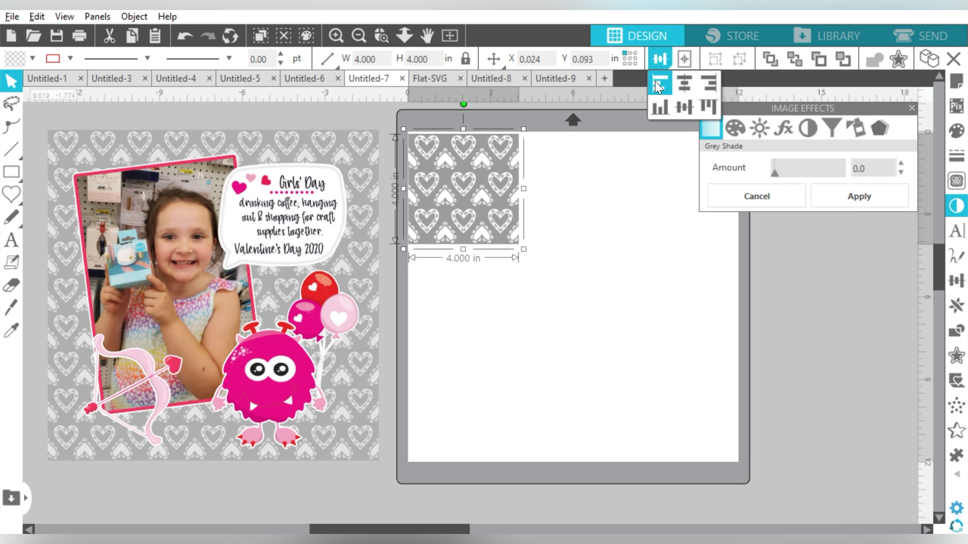
pyautogui.click(656, 82)
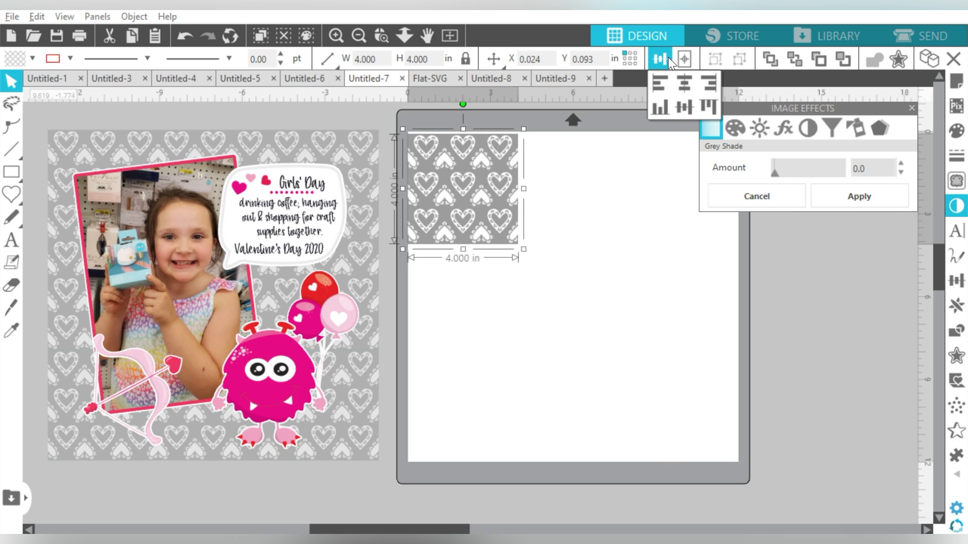
pyautogui.click(710, 106)
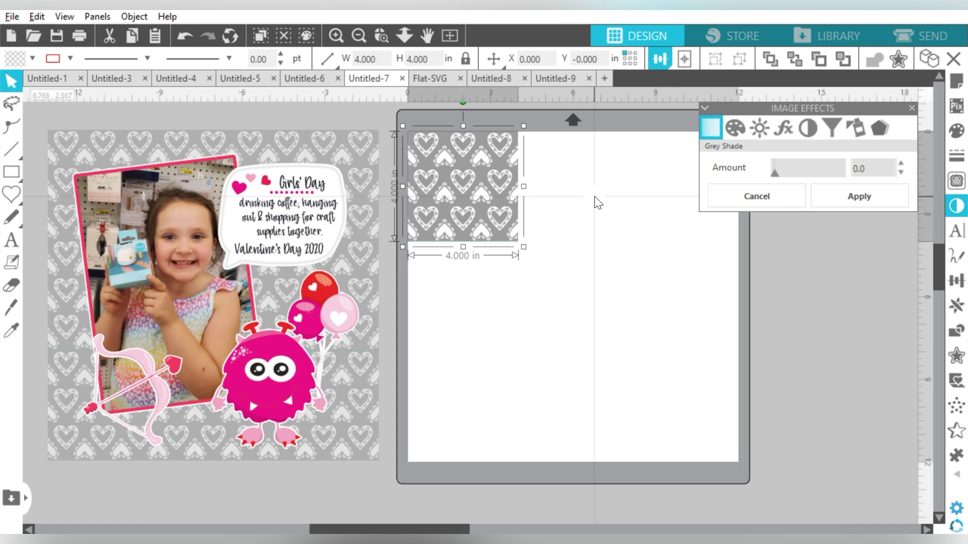
# Duplicate the pattern tile to the right twice to fill the first row across the page.
pyautogui.press('i')
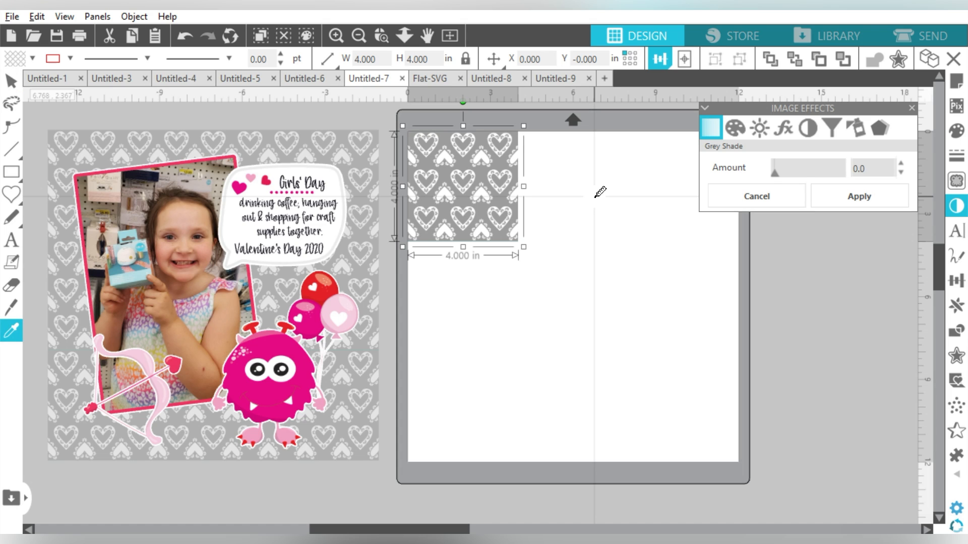
pyautogui.hotkey('ctrl', 'Right')
pyautogui.hotkey('ctrl', 'Right')
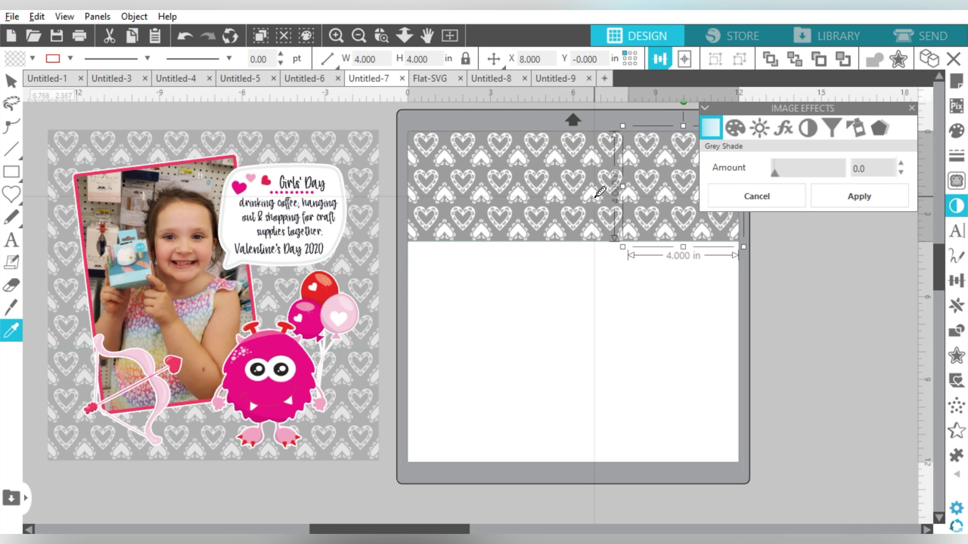
# Select the whole row of three pattern tiles and duplicate it downward twice to fill the page.
pyautogui.press('v')
pyautogui.moveTo(465, 305); pyautogui.dragTo(652, 229)
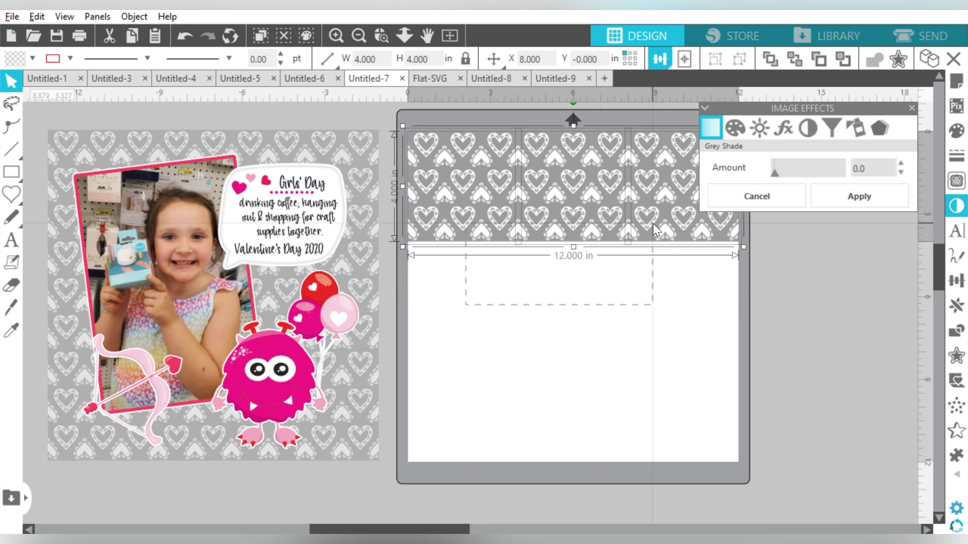
pyautogui.press('i')
pyautogui.hotkey('ctrl', 'Down')
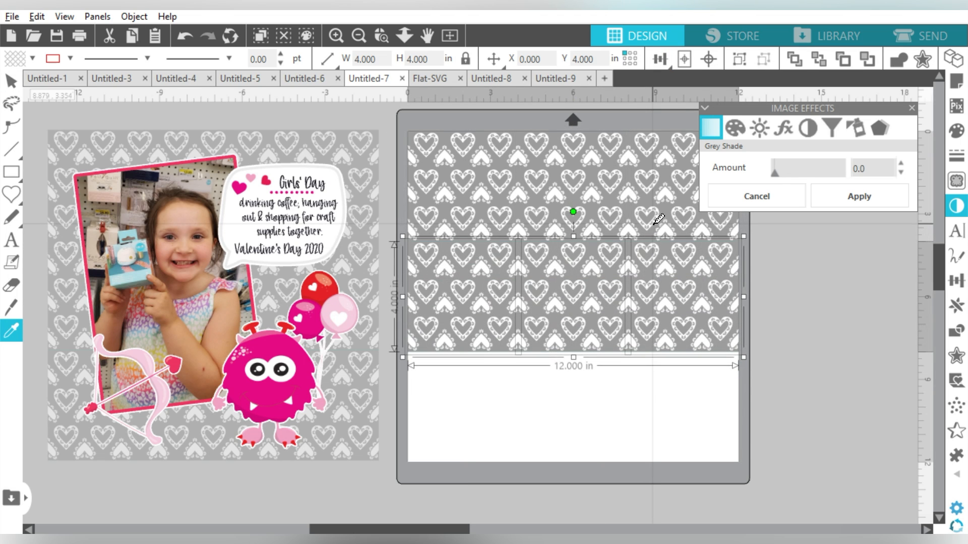
pyautogui.hotkey('ctrl', 'Down')
# Select all nine heart-pattern tiles on the page and set their fill transparency to 42%.
pyautogui.press('v')
pyautogui.moveTo(798, 519); pyautogui.dragTo(507, 237)
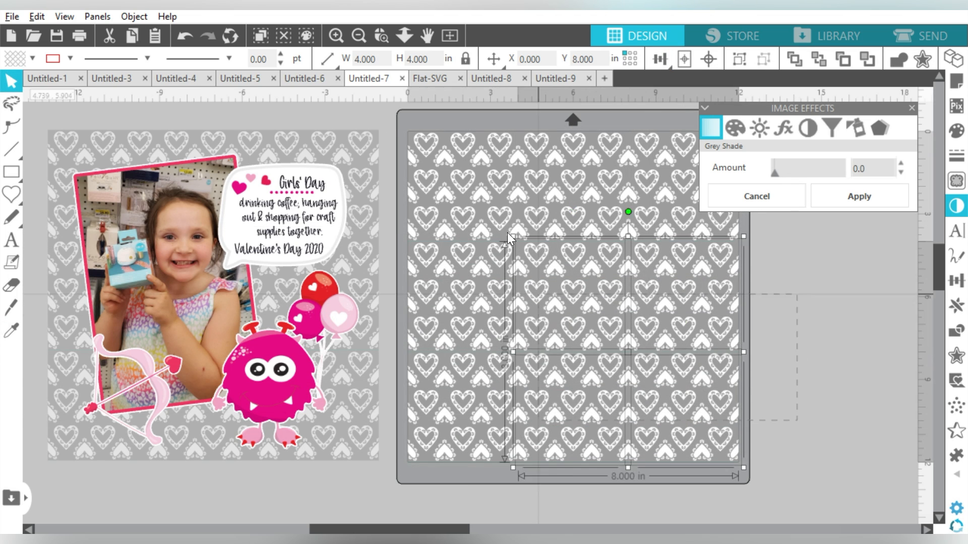
pyautogui.hotkey('ctrl', 'a')
pyautogui.click(957, 133)
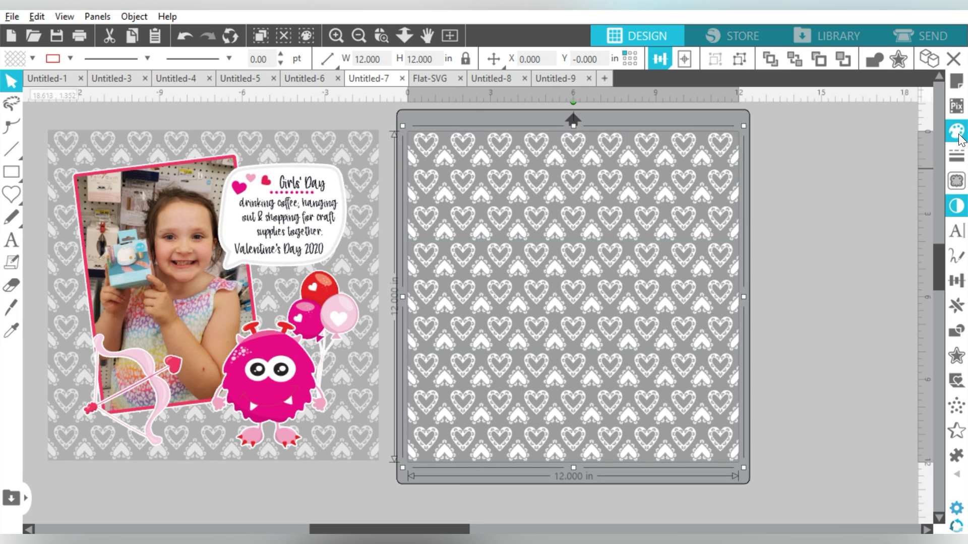
pyautogui.moveTo(779, 354); pyautogui.dragTo(806, 352)
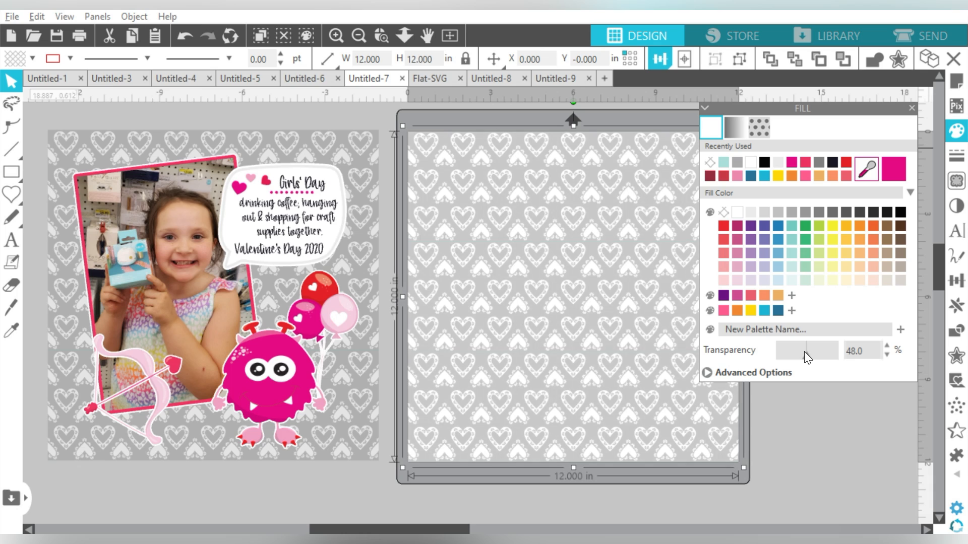
pyautogui.click(800, 438)
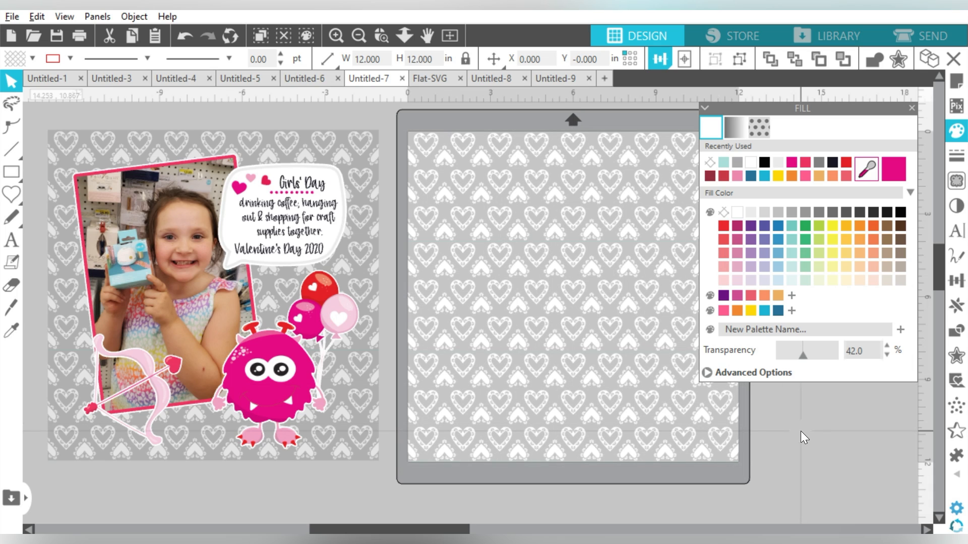
pyautogui.click(913, 108)
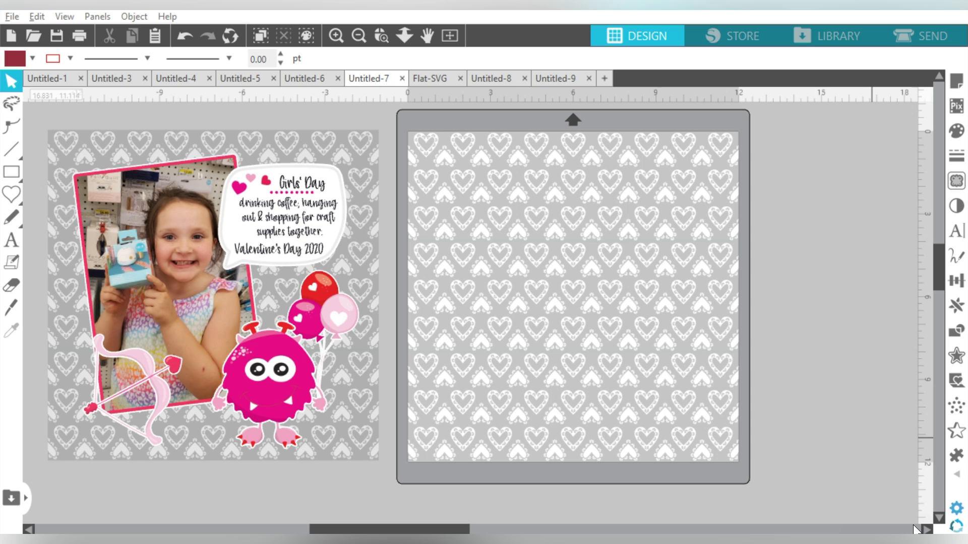
# Switch to File Explorer and open the PNG folder in CL779 inside the Valentine Monster Clipart folder in Downloads.
pyautogui.moveTo(456, 531); pyautogui.dragTo(568, 532)
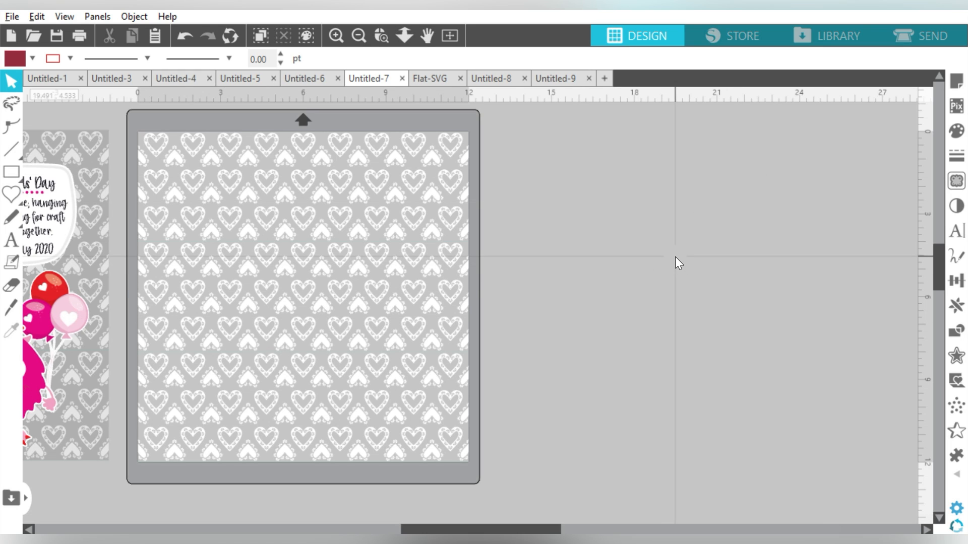
pyautogui.hotkey('alt', 'Tab')
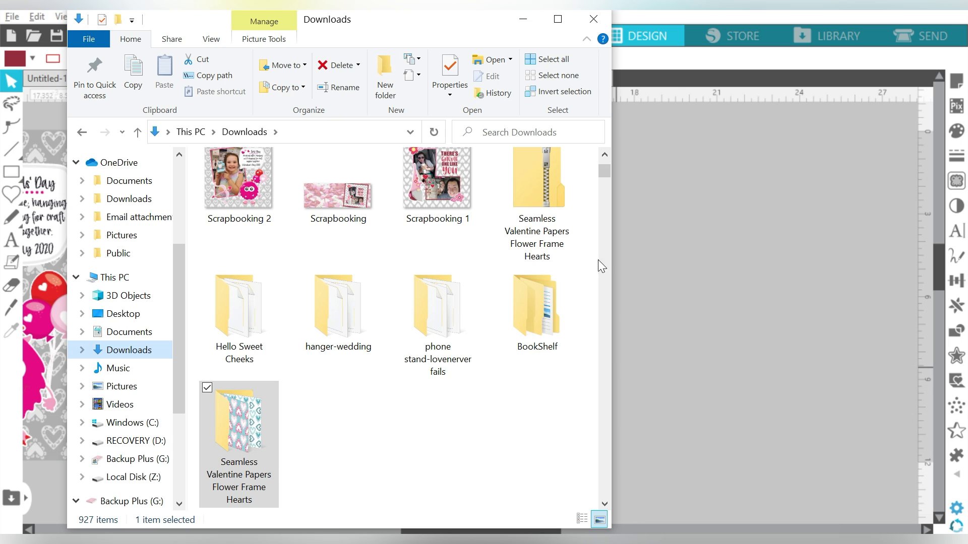
pyautogui.scroll(-3, 600, 237)
pyautogui.doubleClick(229, 349)
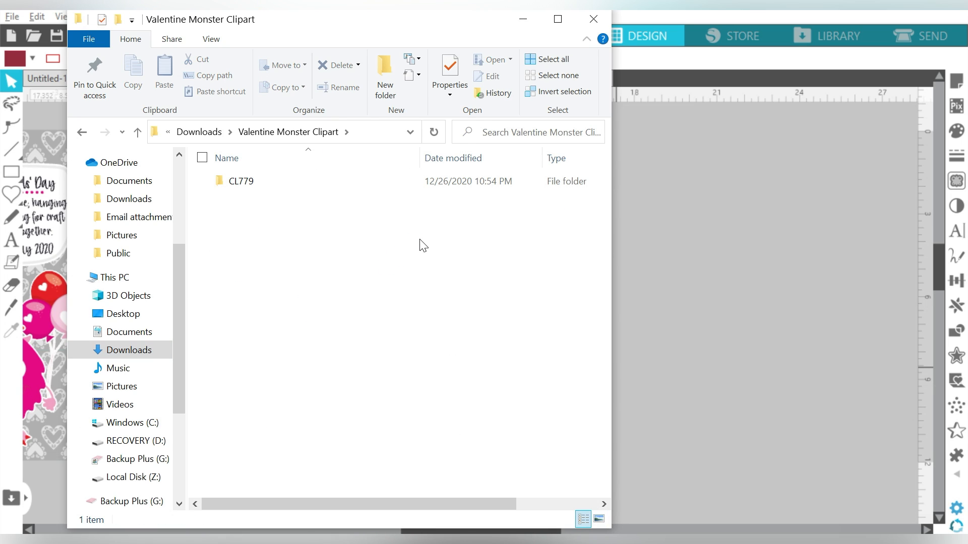
pyautogui.doubleClick(395, 186)
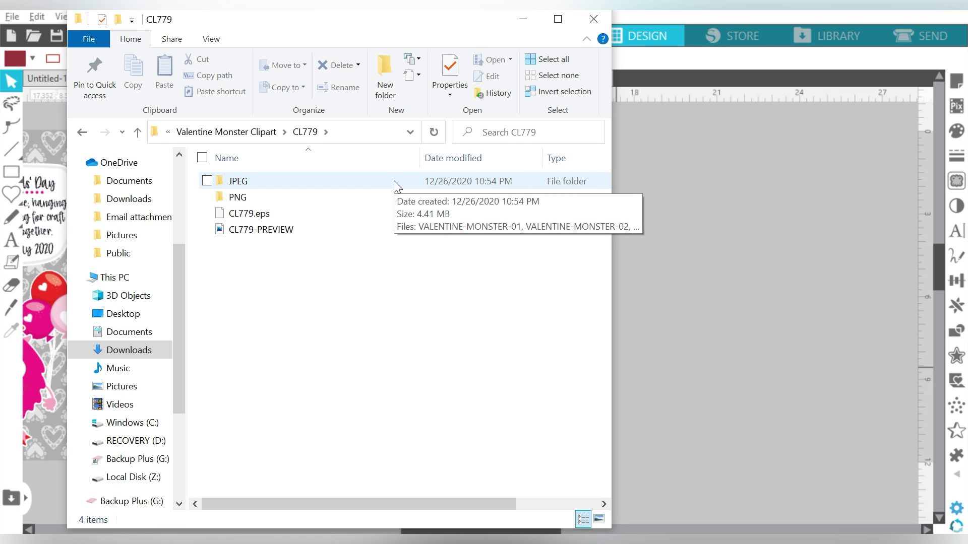
pyautogui.click(335, 198)
pyautogui.doubleClick(334, 193)
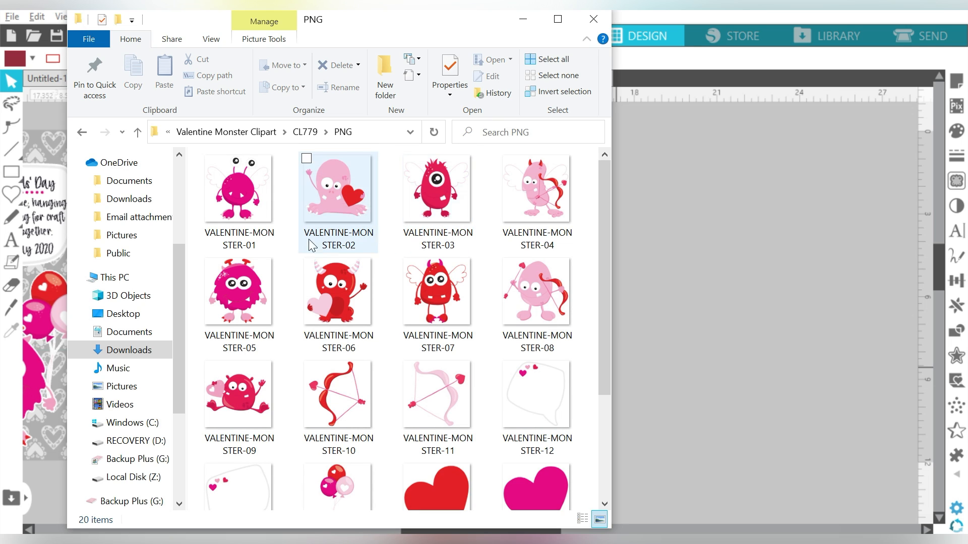
# Import the pink horned monster, the pink bow and arrow, the balloons and the speech bubble with hearts into the empty area beside the page.
pyautogui.moveTo(243, 283); pyautogui.dragTo(762, 212)
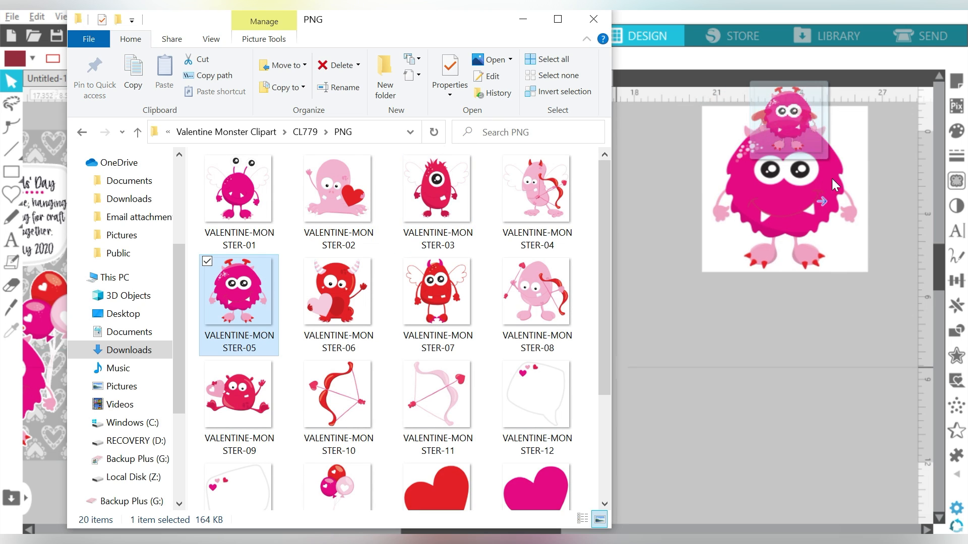
pyautogui.moveTo(428, 391); pyautogui.dragTo(711, 198)
pyautogui.moveTo(327, 483); pyautogui.dragTo(758, 360)
pyautogui.scroll(-2, 601, 260)
pyautogui.moveTo(247, 395); pyautogui.dragTo(682, 309)
# Import the photo of the girl in the tiara from the Downloads folder into the design and minimize File Explorer.
pyautogui.click(129, 350)
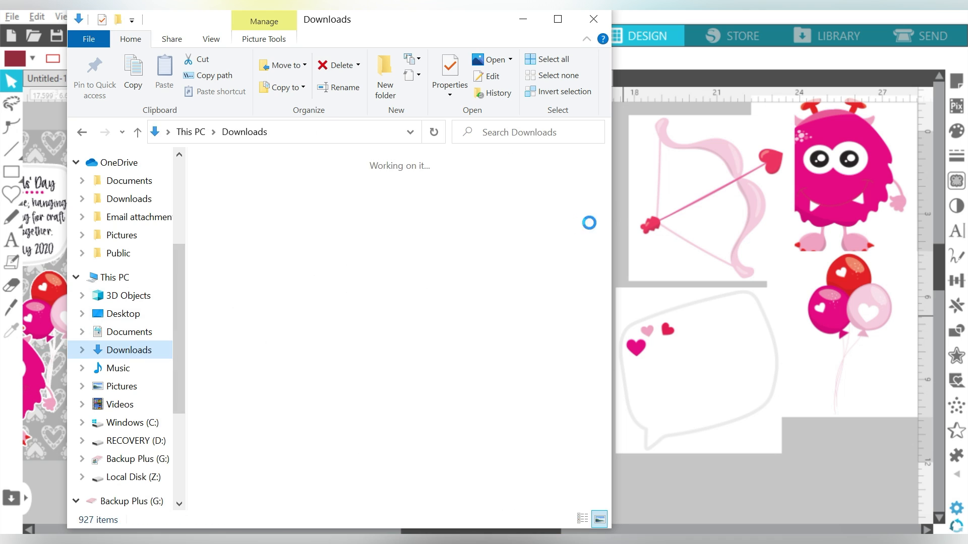
pyautogui.moveTo(606, 171); pyautogui.dragTo(602, 492)
pyautogui.scroll(2, 511, 417)
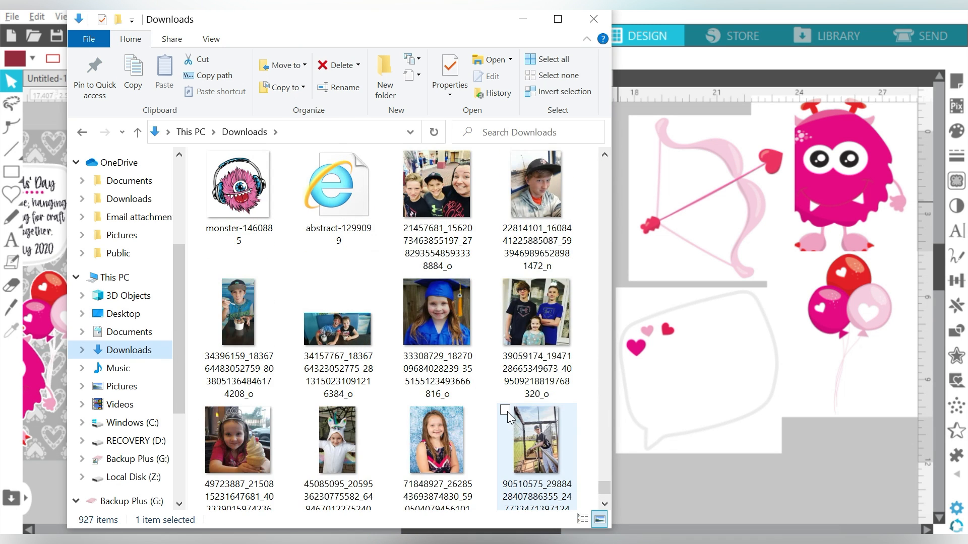
pyautogui.click(236, 429)
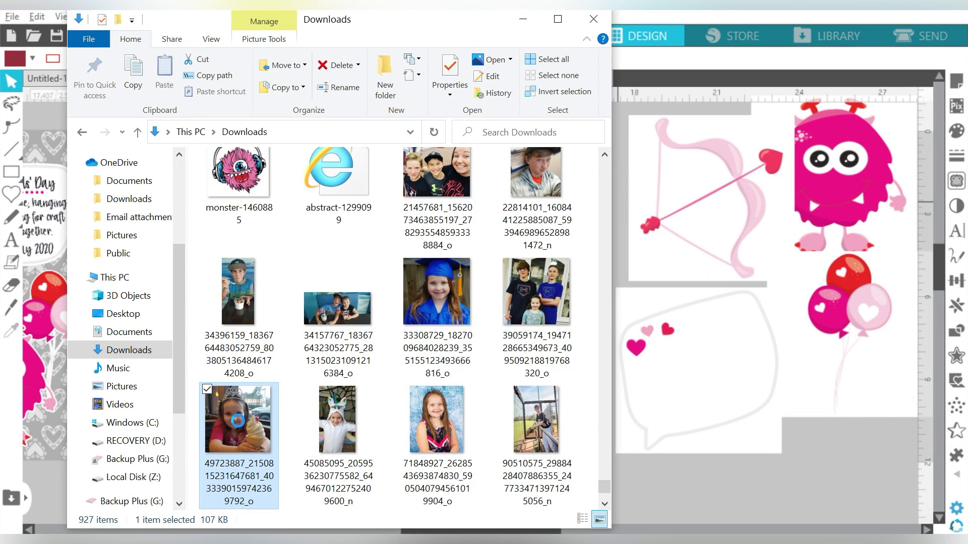
pyautogui.moveTo(237, 420); pyautogui.dragTo(835, 484)
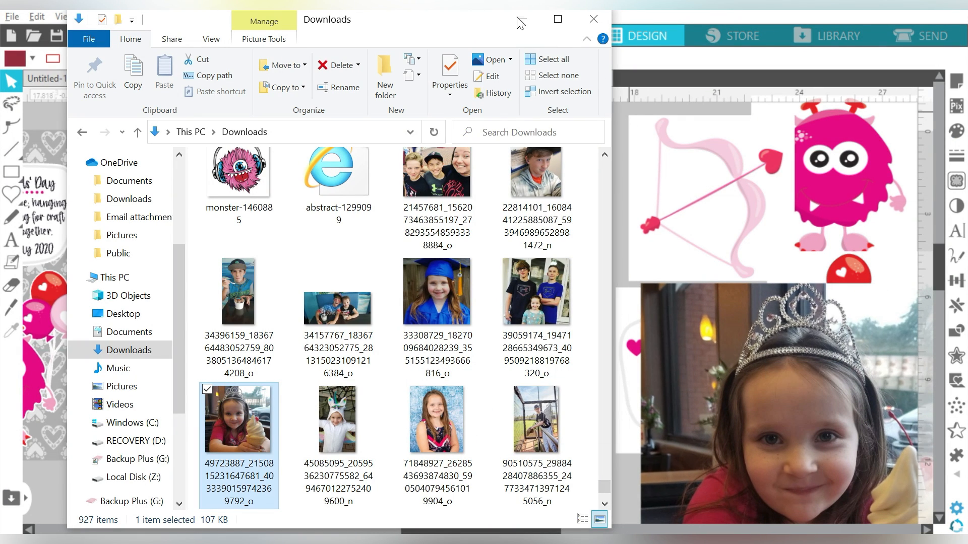
pyautogui.click(523, 19)
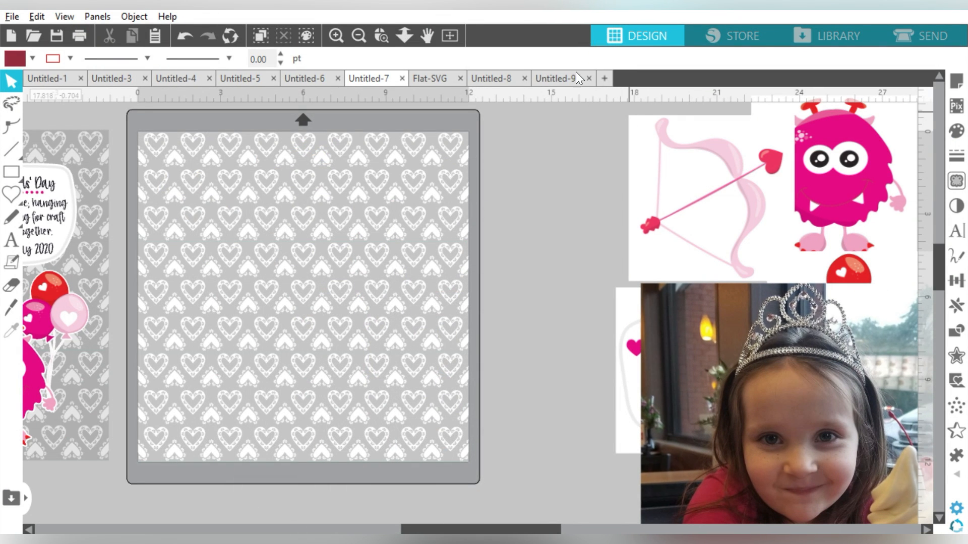
# Clear the pattern background and photo down below the page, put the bow and monster on it, and isolate the speech bubble beside it.
pyautogui.moveTo(455, 153); pyautogui.dragTo(441, 513)
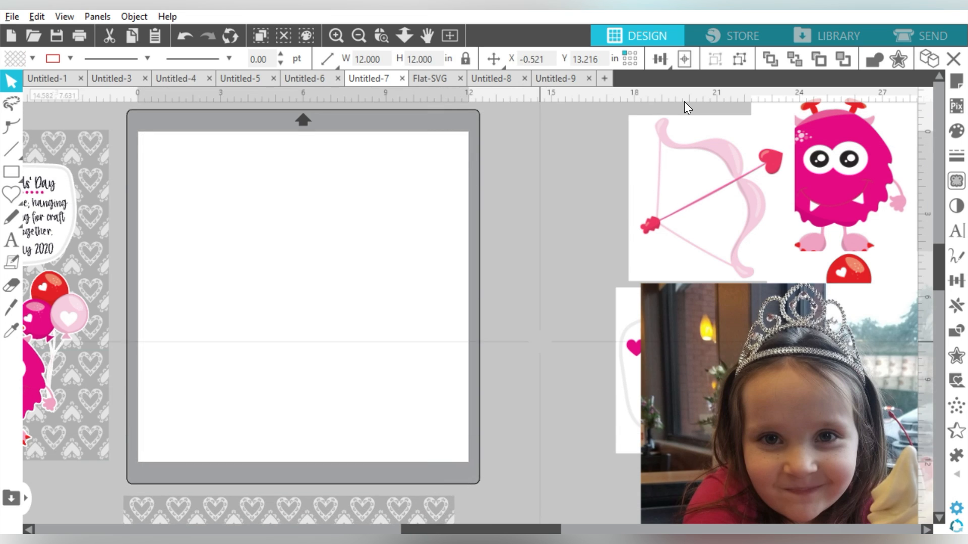
pyautogui.moveTo(698, 167); pyautogui.dragTo(310, 179)
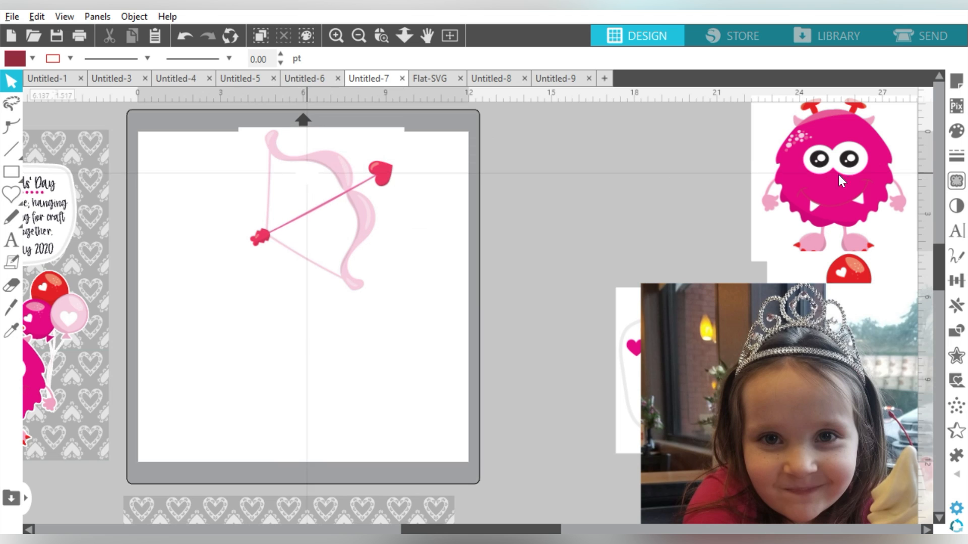
pyautogui.moveTo(827, 166); pyautogui.dragTo(265, 248)
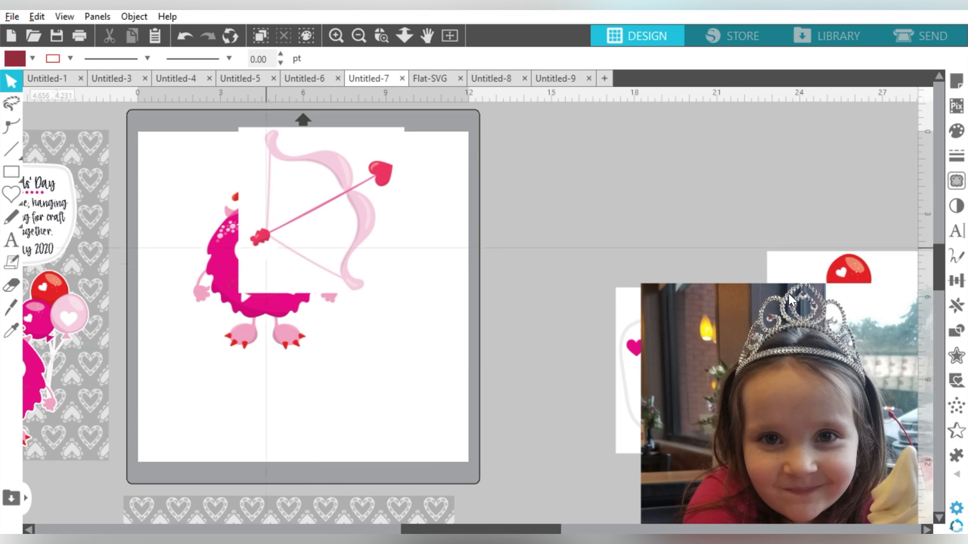
pyautogui.moveTo(667, 353); pyautogui.dragTo(257, 441)
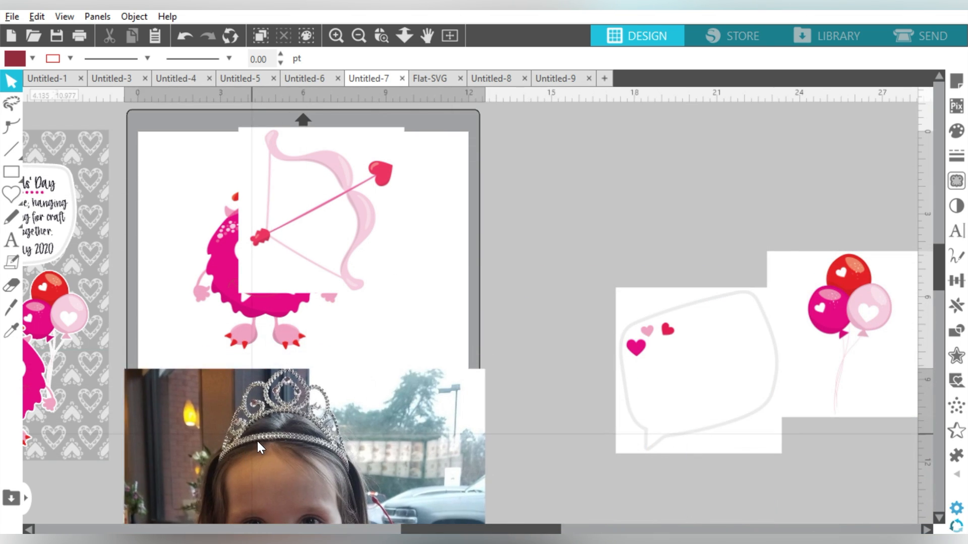
pyautogui.moveTo(343, 385); pyautogui.dragTo(347, 461)
pyautogui.moveTo(665, 342); pyautogui.dragTo(574, 210)
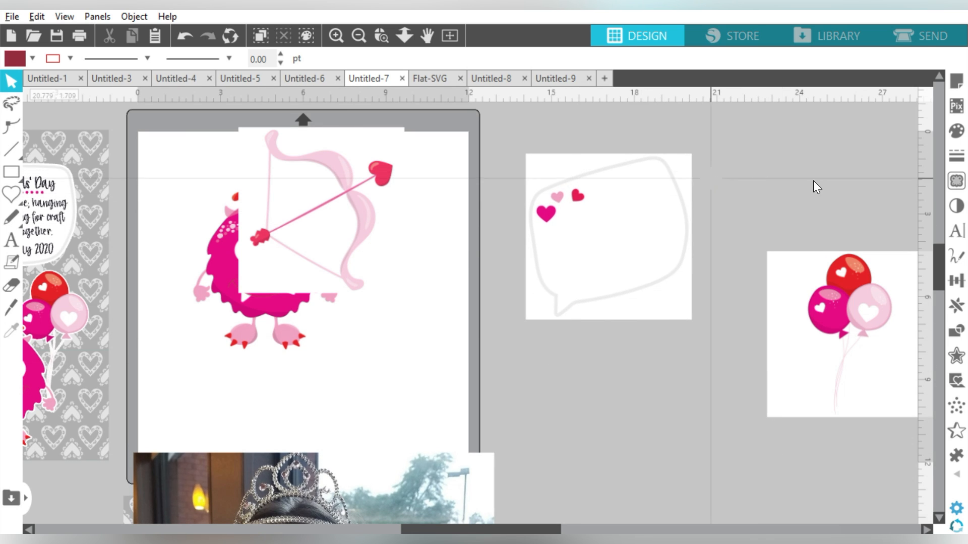
# Define a trace area around the whole speech bubble image and set the trace threshold to 99%.
pyautogui.click(957, 182)
pyautogui.click(729, 170)
pyautogui.moveTo(586, 180); pyautogui.dragTo(555, 184)
pyautogui.click(758, 168)
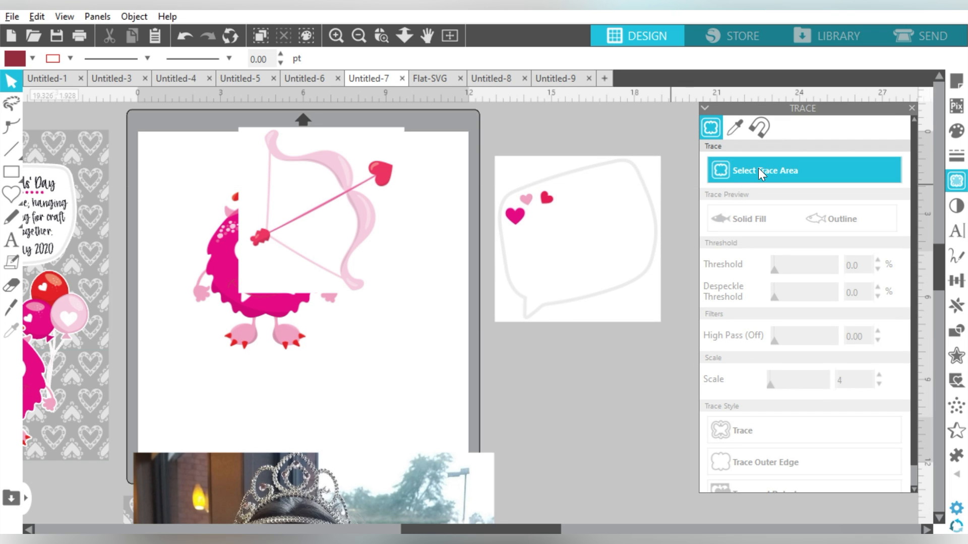
pyautogui.moveTo(673, 144)
pyautogui.mouseDown()
pyautogui.moveTo(613, 236)
pyautogui.moveTo(490, 339)
pyautogui.mouseUp()
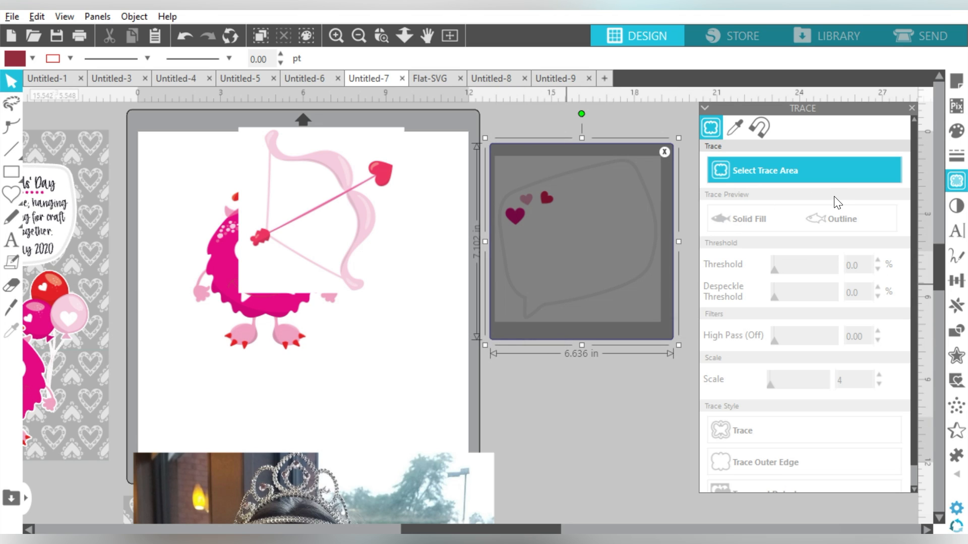
pyautogui.moveTo(804, 274); pyautogui.dragTo(831, 253)
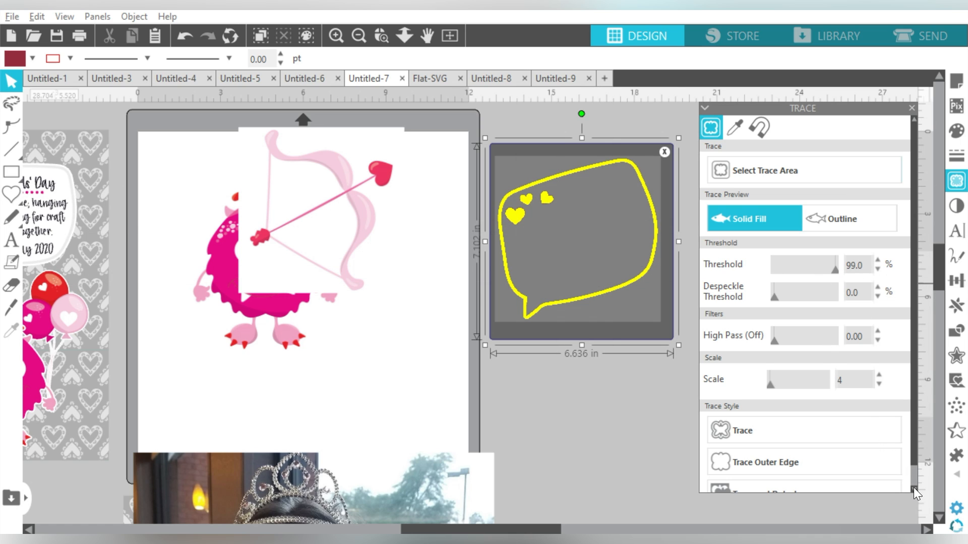
# Trace and detach the speech bubble, move it off its white background, and delete the leftover piece.
pyautogui.scroll(-1, 913, 488)
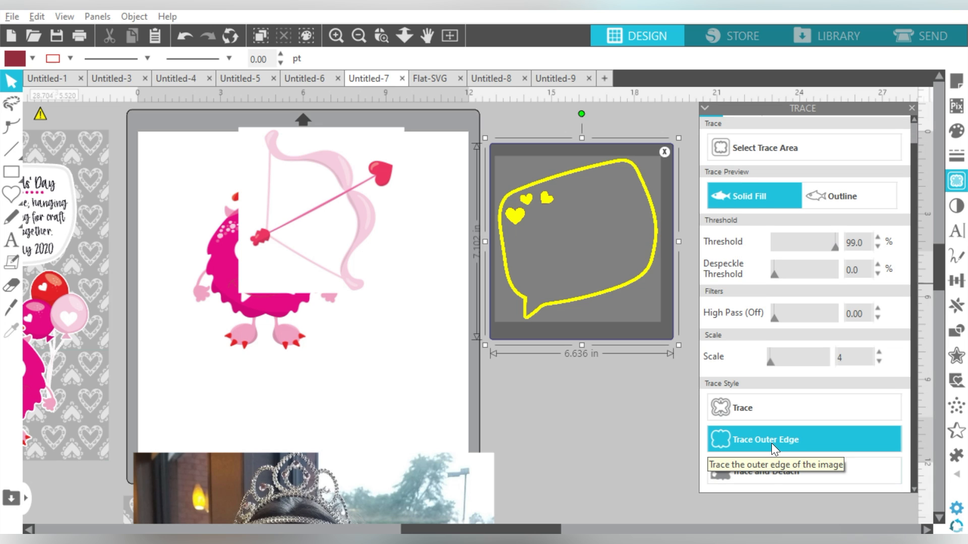
pyautogui.moveTo(616, 233)
pyautogui.mouseDown()
pyautogui.moveTo(460, 294)
pyautogui.moveTo(579, 384)
pyautogui.moveTo(567, 363)
pyautogui.moveTo(500, 339)
pyautogui.mouseUp()
pyautogui.click(643, 302)
pyautogui.press('Delete')
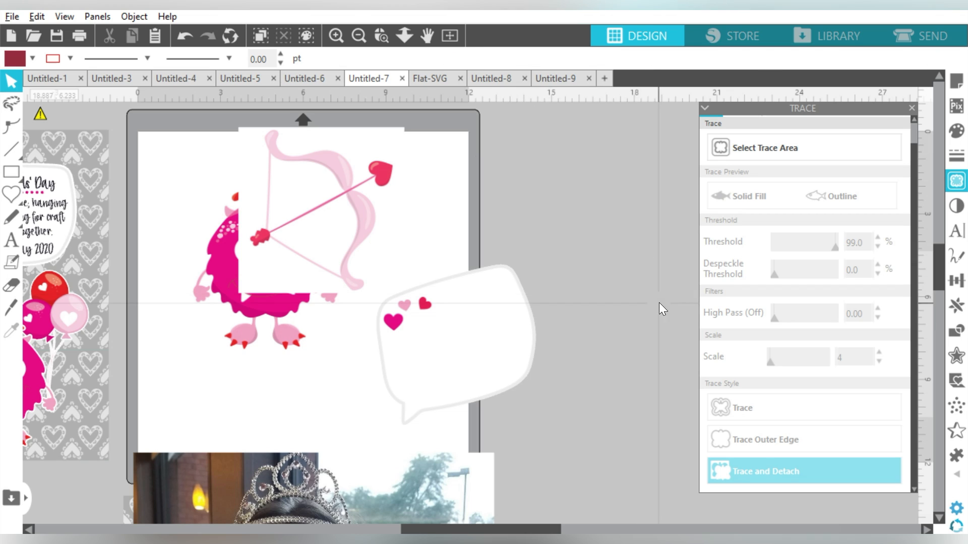
# Move the speech bubble fully onto the page, set the bow and arrow beside it, and define a trace area around the bow image.
pyautogui.moveTo(513, 303); pyautogui.dragTo(371, 357)
pyautogui.moveTo(322, 238); pyautogui.dragTo(600, 263)
pyautogui.click(745, 148)
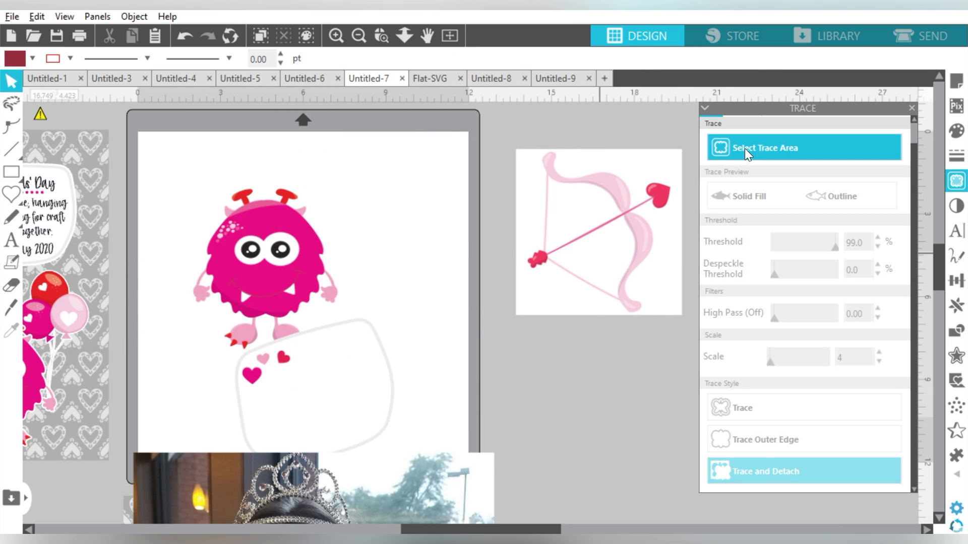
pyautogui.moveTo(608, 139); pyautogui.dragTo(696, 213)
pyautogui.moveTo(608, 212); pyautogui.dragTo(511, 324)
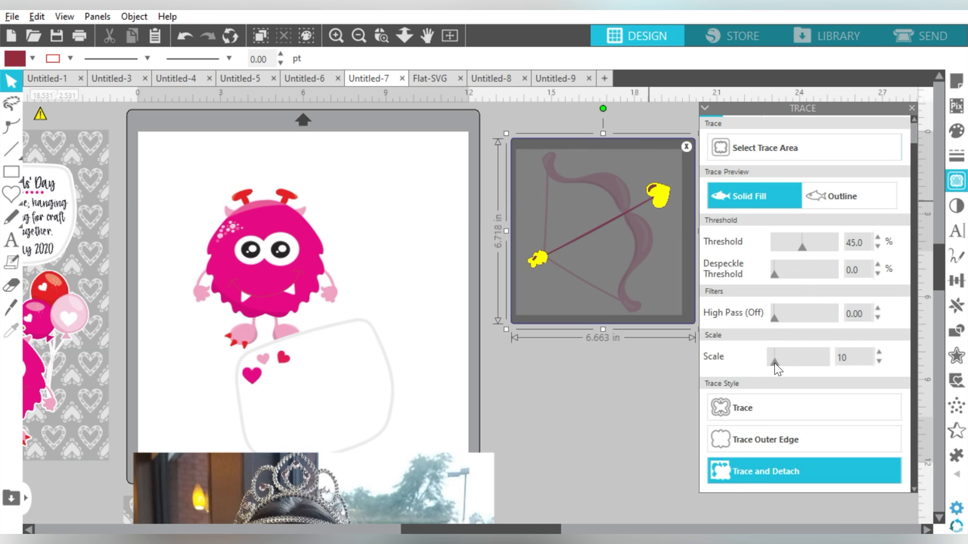
# Try to trace and detach the bow and arrow at scale 4 and 99% threshold, and undo the move and the detach.
pyautogui.moveTo(775, 365); pyautogui.dragTo(751, 366)
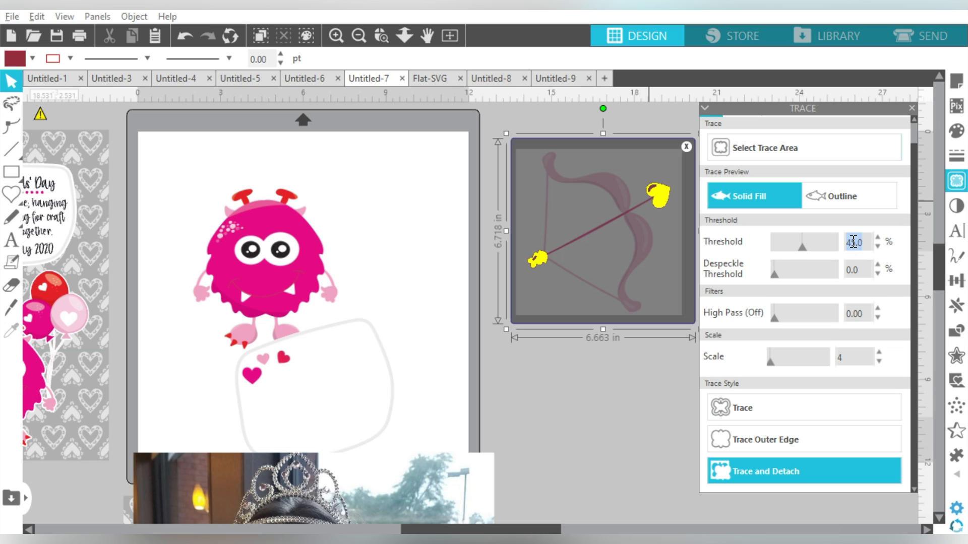
pyautogui.write('90')
pyautogui.press('Return')
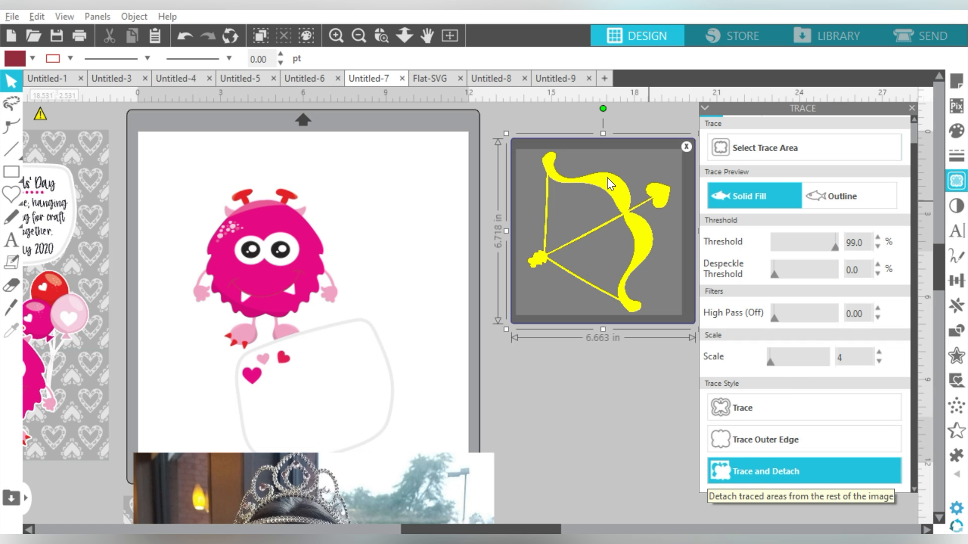
pyautogui.moveTo(607, 177); pyautogui.dragTo(599, 413)
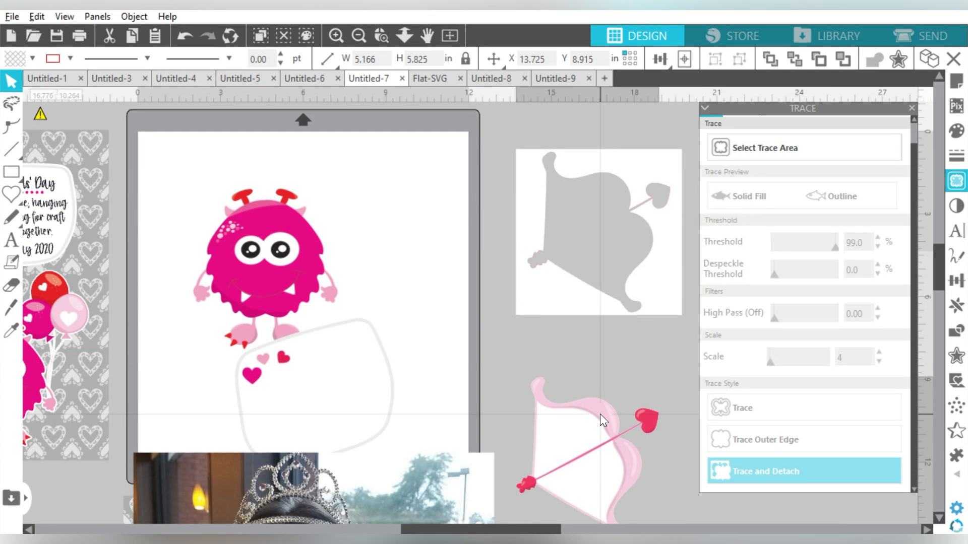
pyautogui.hotkey('ctrl', 'z')
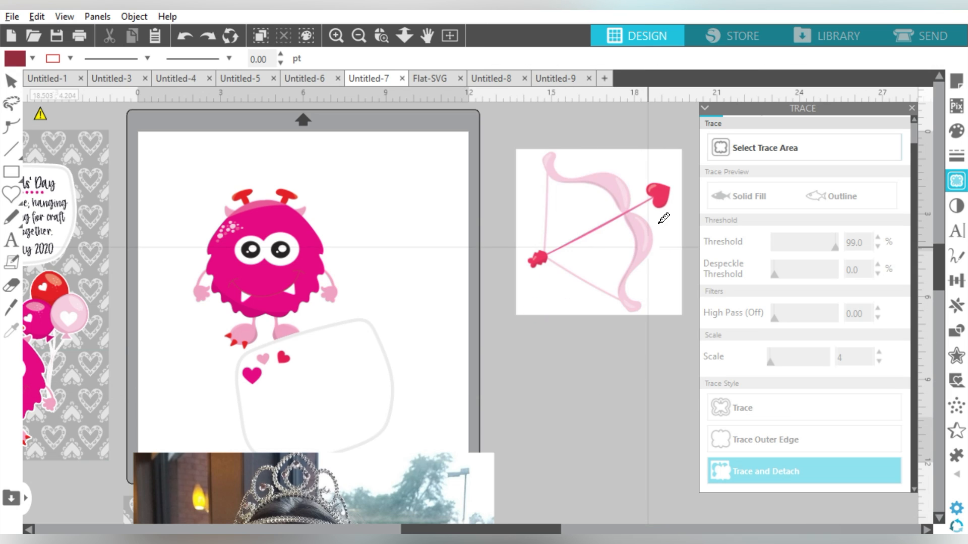
pyautogui.hotkey('ctrl', 'z')
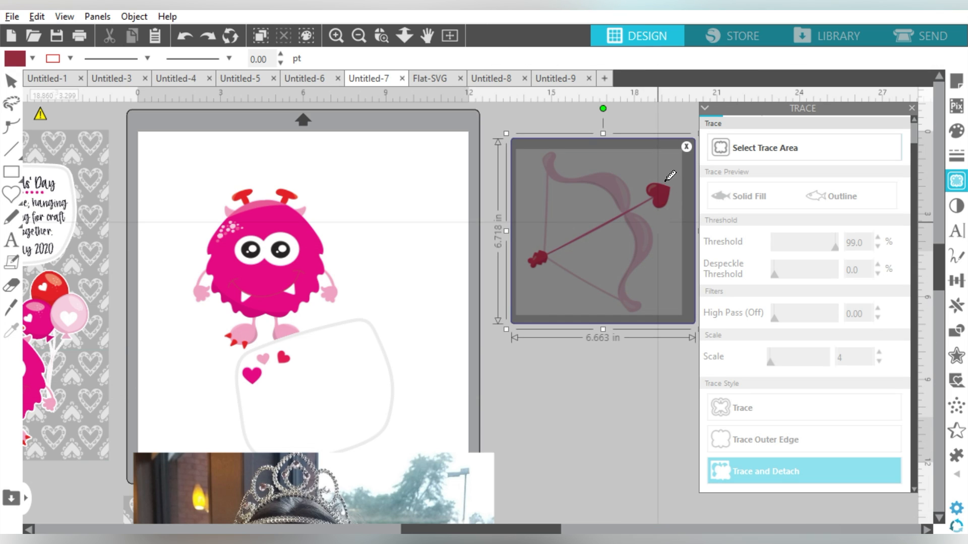
# Trace the bow and arrow image at a 99% threshold and crop it to the traced outline.
pyautogui.click(746, 196)
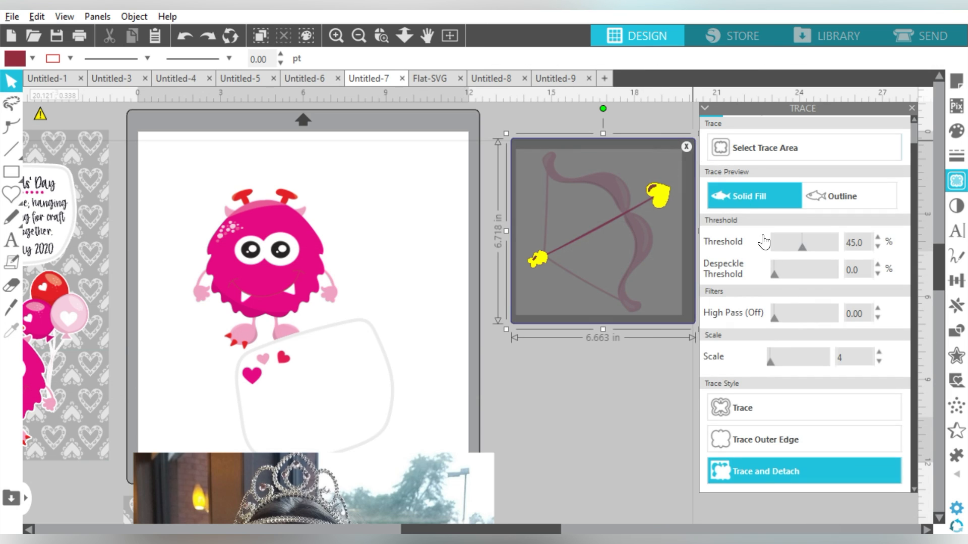
pyautogui.doubleClick(854, 242)
pyautogui.write('99')
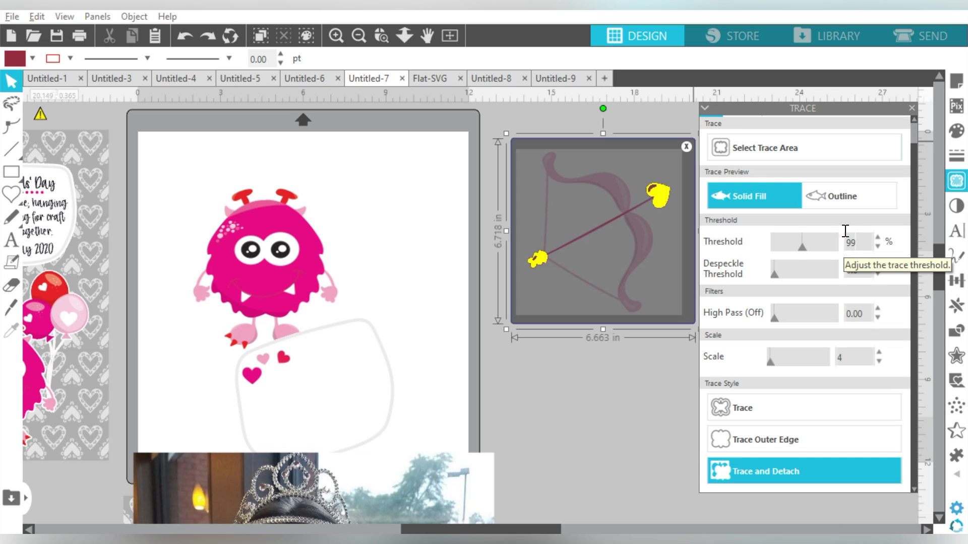
pyautogui.click(598, 382)
pyautogui.moveTo(570, 387); pyautogui.dragTo(649, 295)
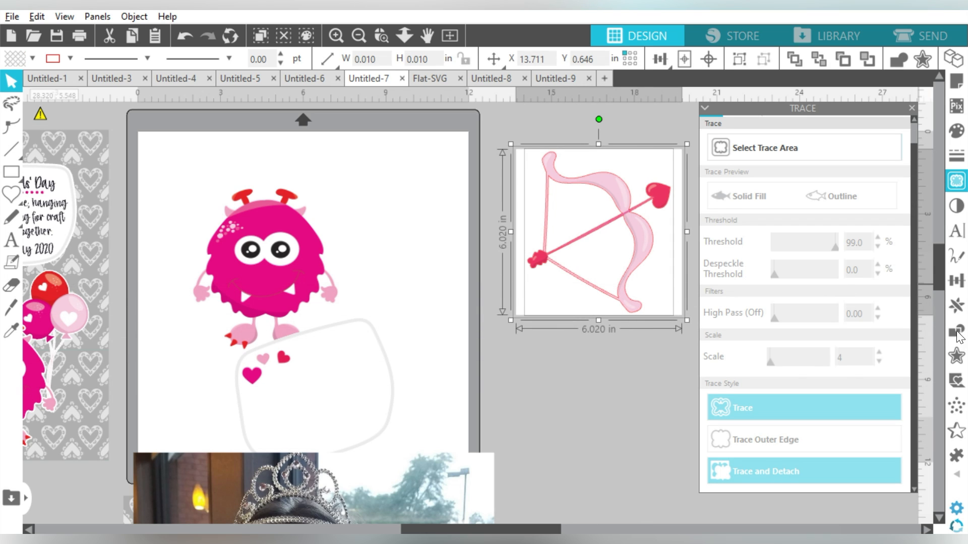
pyautogui.click(956, 332)
pyautogui.click(829, 202)
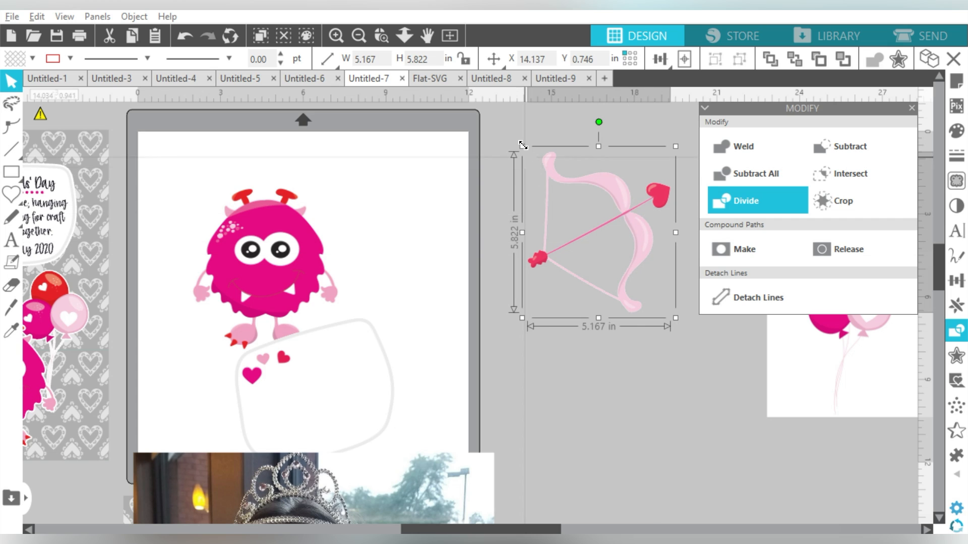
# Shrink the cropped bow and arrow, place it over the speech bubble, and move the monster image off the page.
pyautogui.moveTo(522, 146); pyautogui.dragTo(555, 181)
pyautogui.moveTo(628, 229); pyautogui.dragTo(317, 405)
pyautogui.moveTo(286, 259); pyautogui.dragTo(622, 228)
# Trace and detach the monster at 99% threshold and scale 4, and delete its leftover white background.
pyautogui.click(957, 181)
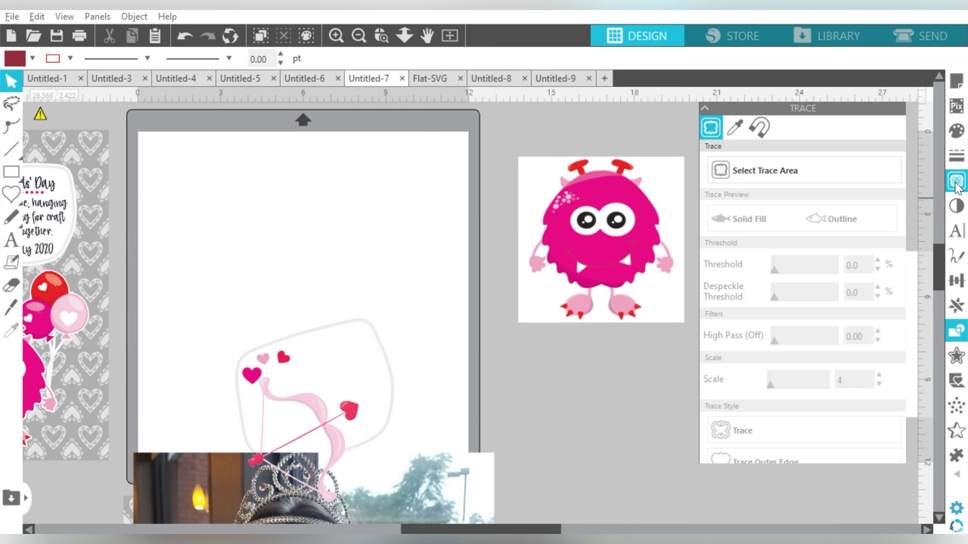
pyautogui.click(804, 170)
pyautogui.moveTo(508, 141)
pyautogui.mouseDown()
pyautogui.moveTo(552, 325)
pyautogui.moveTo(692, 329)
pyautogui.mouseUp()
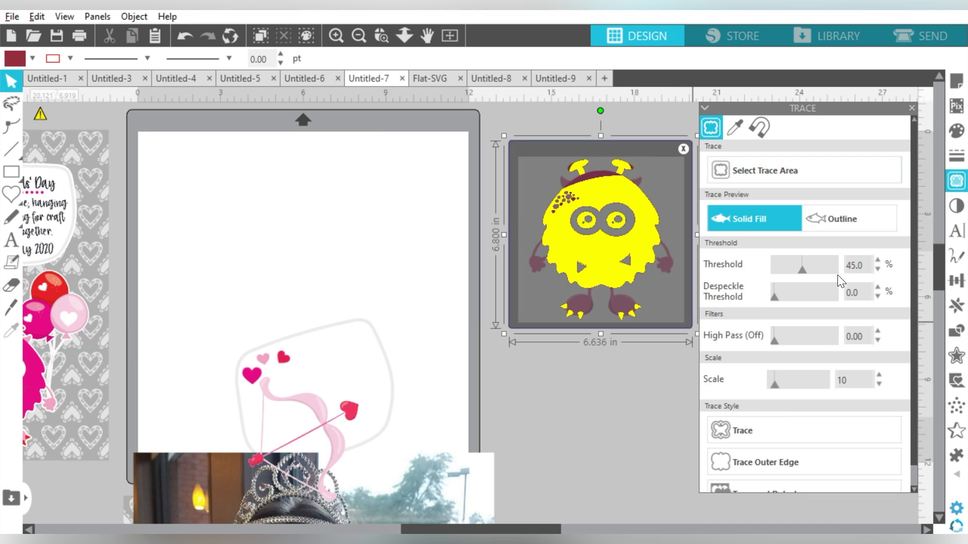
pyautogui.doubleClick(853, 265)
pyautogui.write('00')
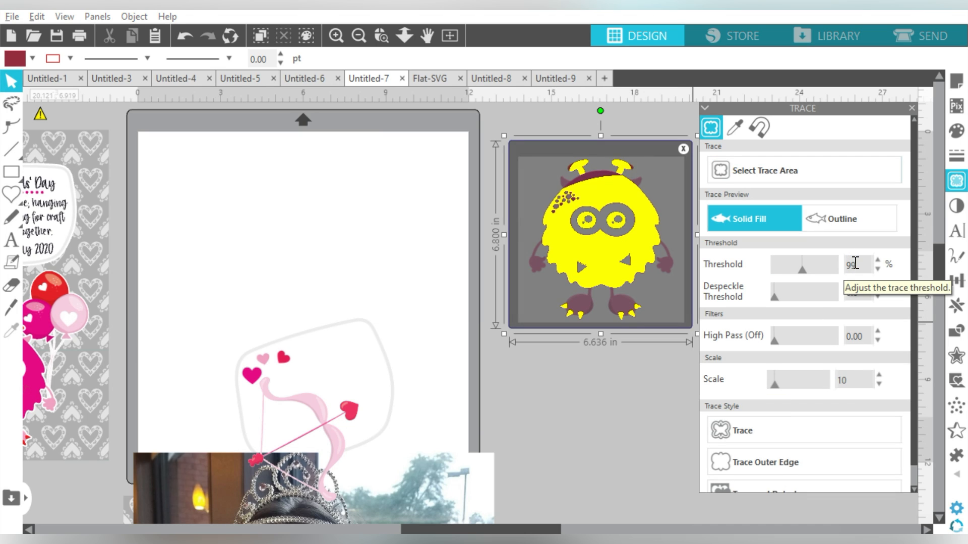
pyautogui.press('Return')
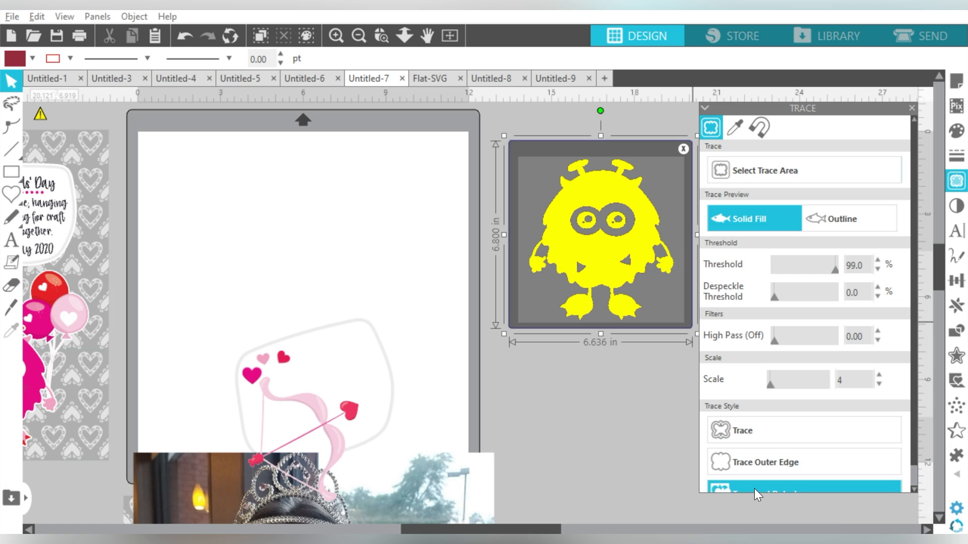
pyautogui.click(754, 488)
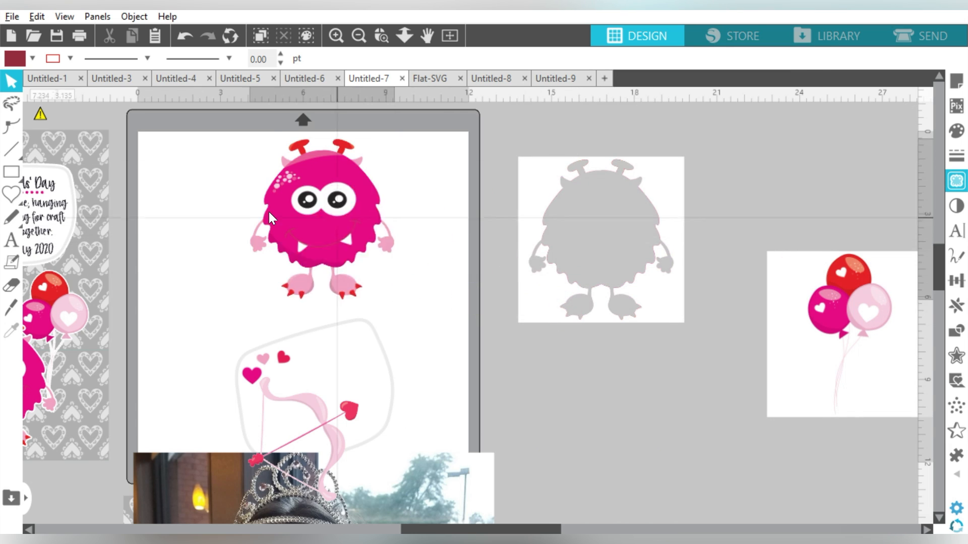
pyautogui.press('Delete')
# Move the balloons image beside the page and enlarge it to about 9.86 in wide.
pyautogui.moveTo(833, 306)
pyautogui.mouseDown()
pyautogui.moveTo(639, 266)
pyautogui.moveTo(586, 212)
pyautogui.mouseUp()
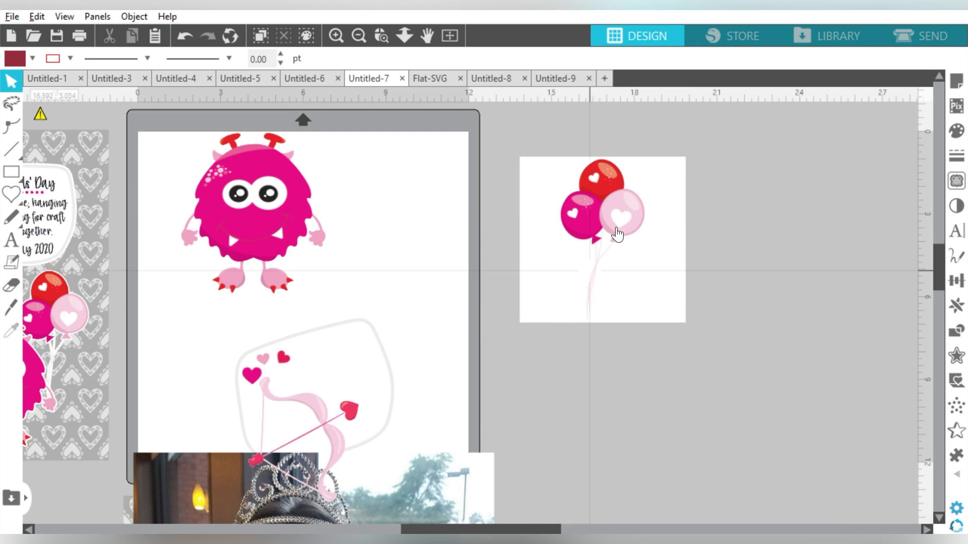
pyautogui.click(637, 275)
pyautogui.moveTo(689, 326); pyautogui.dragTo(787, 432)
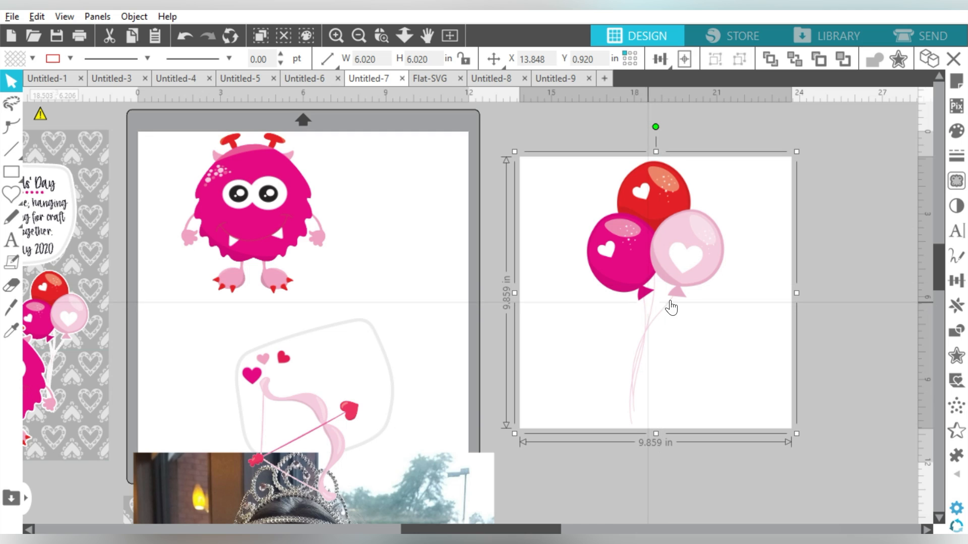
# Trace the balloons at a 99% threshold and crop the image to the traced outline.
pyautogui.click(956, 181)
pyautogui.click(751, 172)
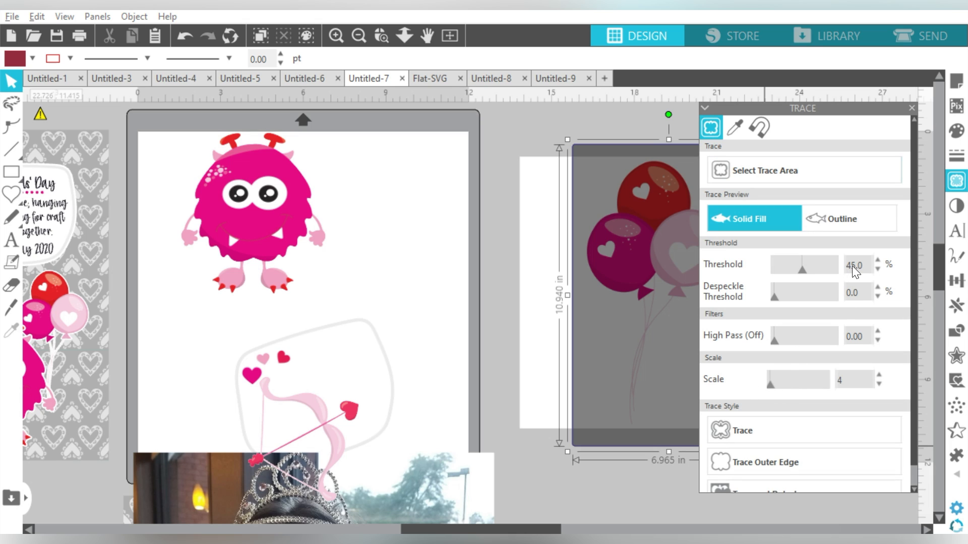
pyautogui.doubleClick(852, 265)
pyautogui.press('Return')
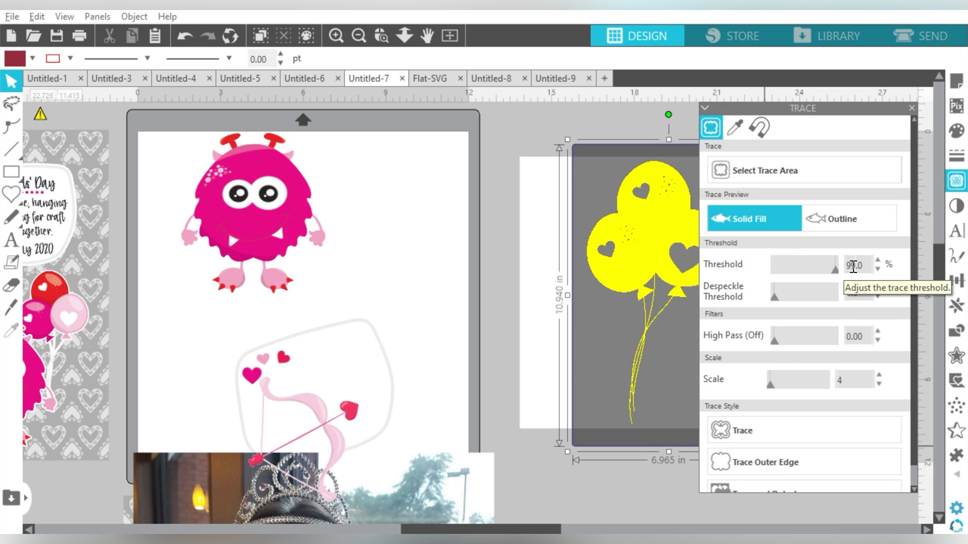
pyautogui.click(752, 431)
pyautogui.moveTo(598, 464); pyautogui.dragTo(666, 335)
pyautogui.click(955, 330)
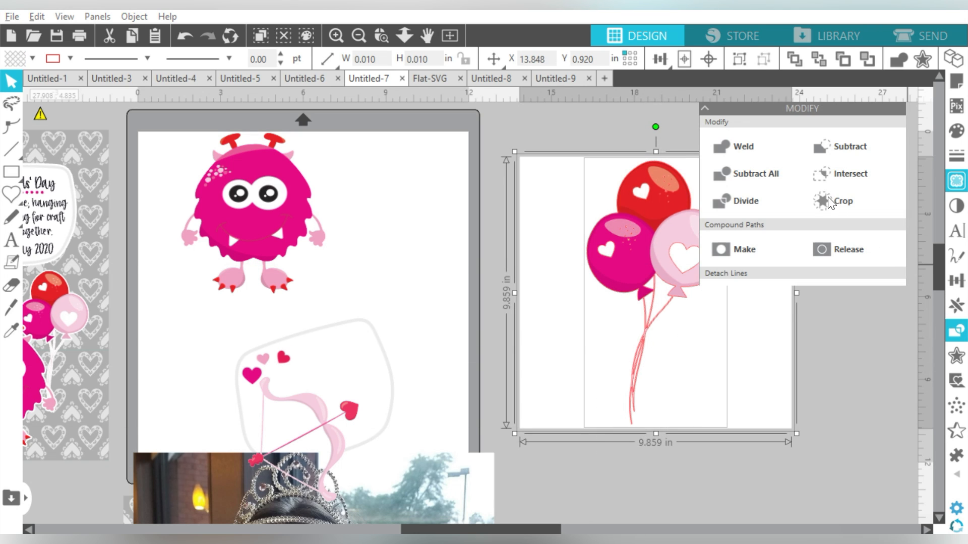
pyautogui.click(824, 199)
# Shrink the balloons to about 3.3 by 6.3 in, place the monster's hand at their strings, and send the balloons to the back.
pyautogui.moveTo(569, 192); pyautogui.dragTo(444, 177)
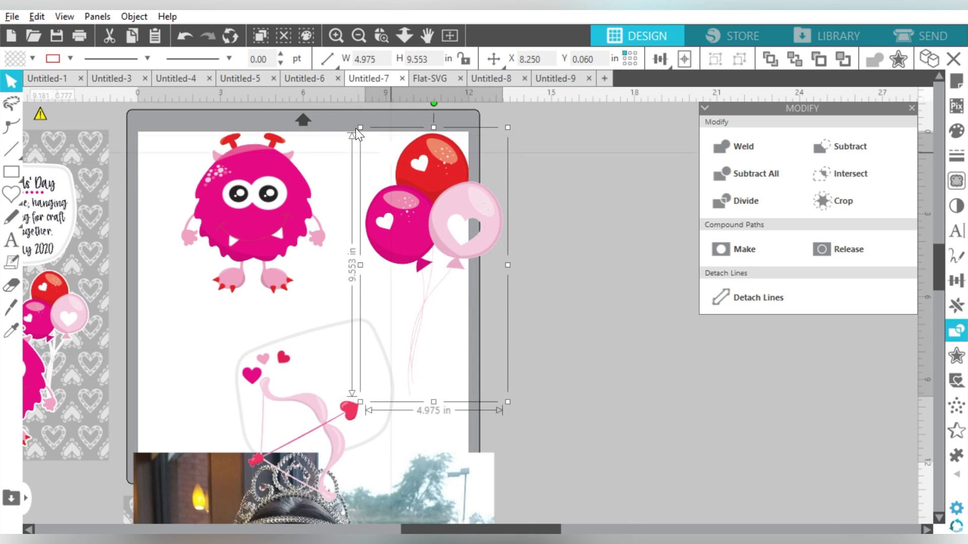
pyautogui.moveTo(360, 128); pyautogui.dragTo(632, 168)
pyautogui.moveTo(313, 191); pyautogui.dragTo(591, 259)
pyautogui.click(627, 220)
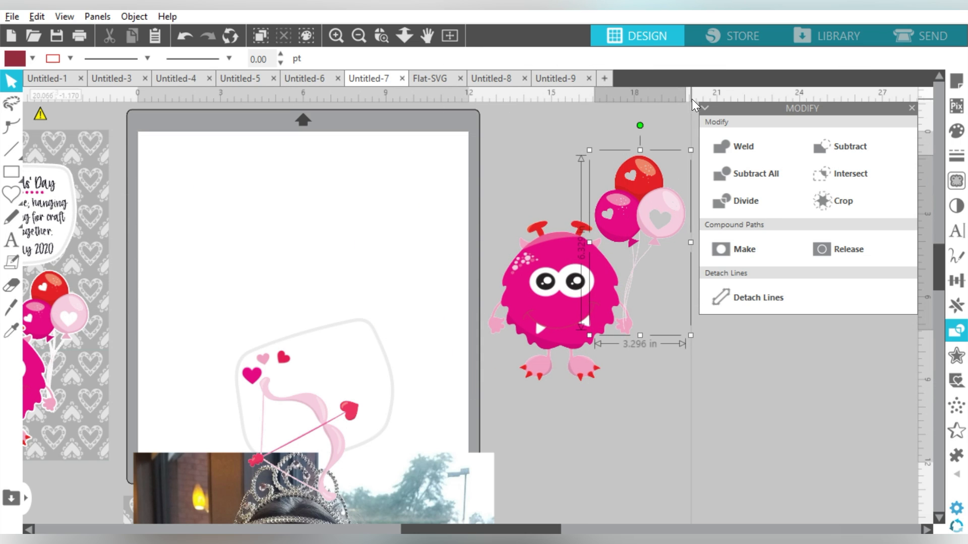
pyautogui.click(794, 60)
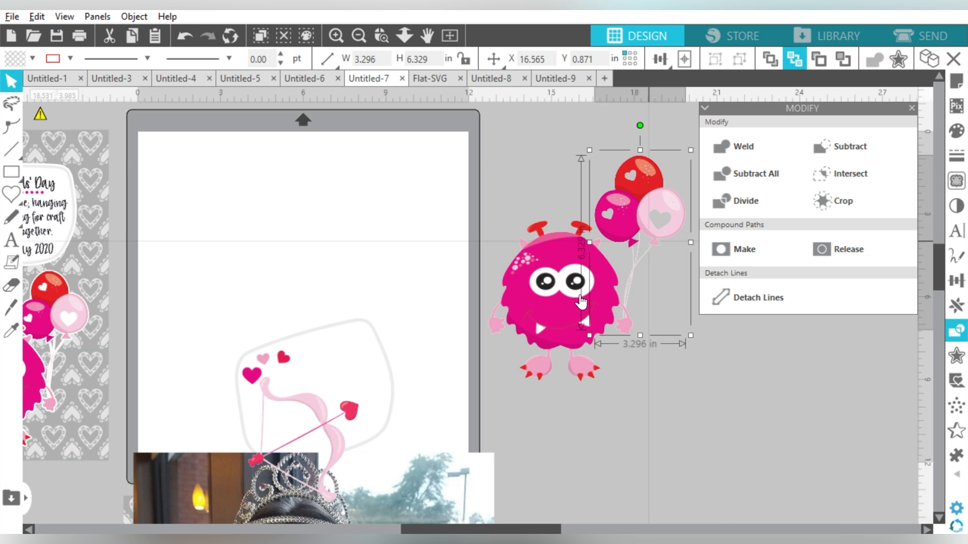
# Group the monster with its balloons and move the group, the speech bubble, and the bow and arrow clear of the photo area.
pyautogui.moveTo(637, 443); pyautogui.dragTo(577, 281)
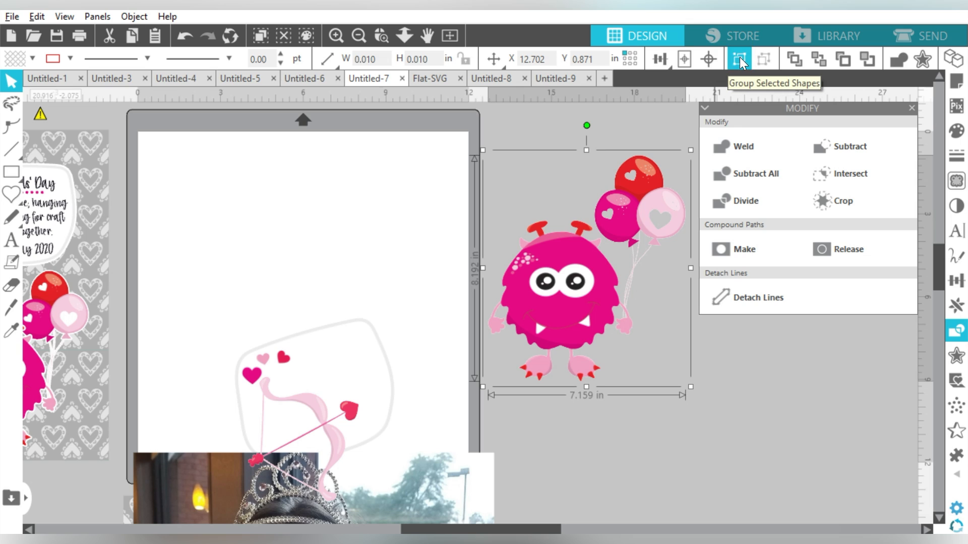
pyautogui.click(740, 57)
pyautogui.moveTo(541, 330); pyautogui.dragTo(699, 364)
pyautogui.moveTo(345, 341); pyautogui.dragTo(552, 137)
pyautogui.moveTo(354, 403); pyautogui.dragTo(641, 262)
# Move the photo onto the page and shrink it to about 6.46 by 6.58 in.
pyautogui.moveTo(360, 510); pyautogui.dragTo(410, 246)
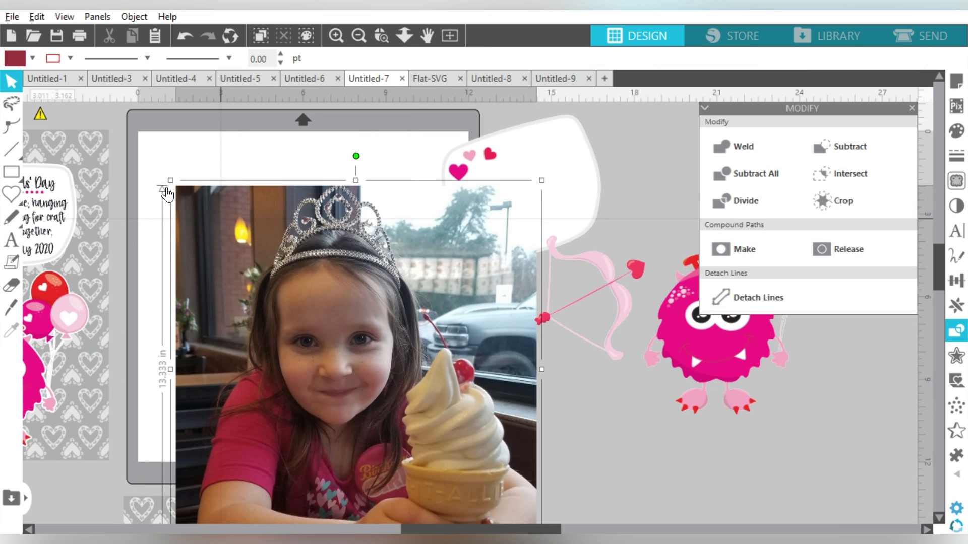
pyautogui.moveTo(174, 185); pyautogui.dragTo(311, 323)
pyautogui.moveTo(371, 424); pyautogui.dragTo(263, 267)
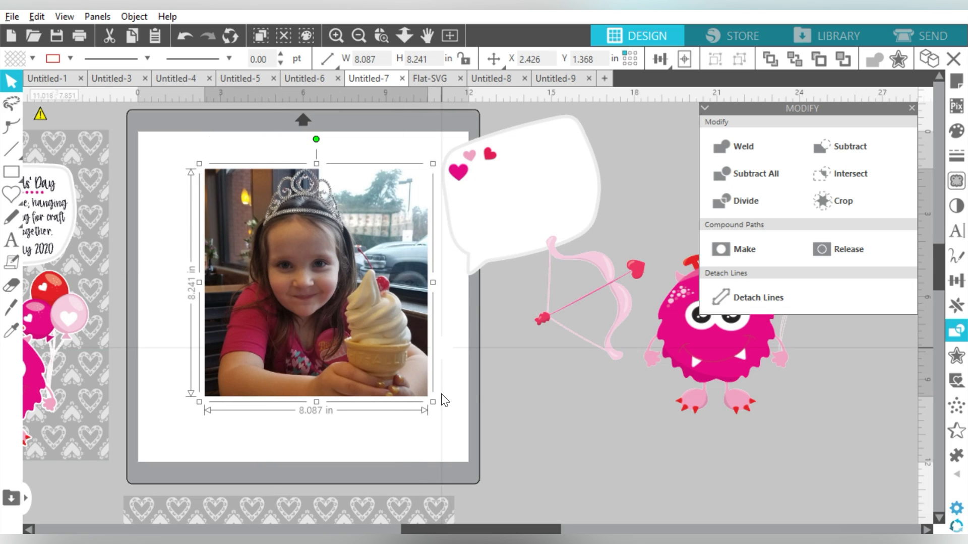
pyautogui.moveTo(432, 402); pyautogui.dragTo(382, 349)
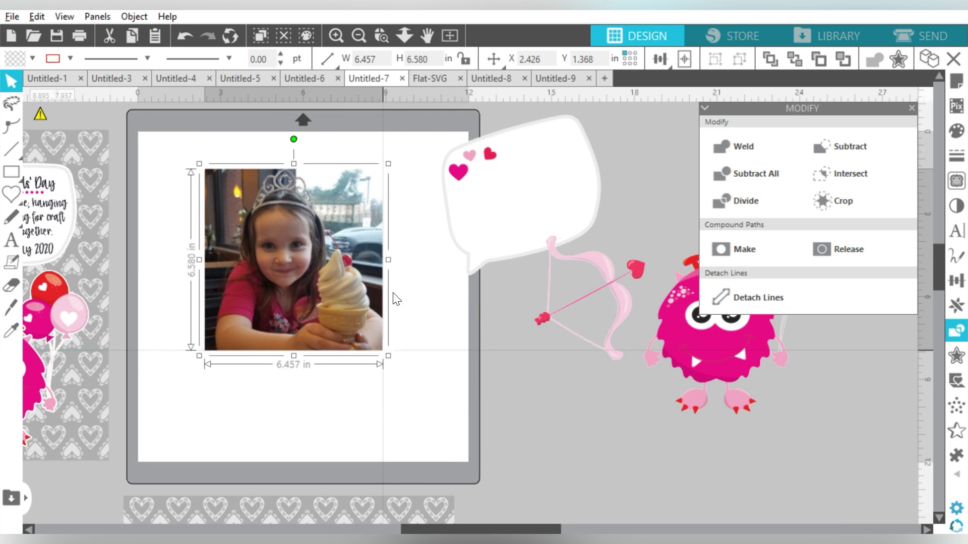
# Tilt the photo slightly counterclockwise and position it near the page's left edge.
pyautogui.moveTo(293, 140); pyautogui.dragTo(268, 139)
pyautogui.moveTo(271, 250); pyautogui.dragTo(247, 273)
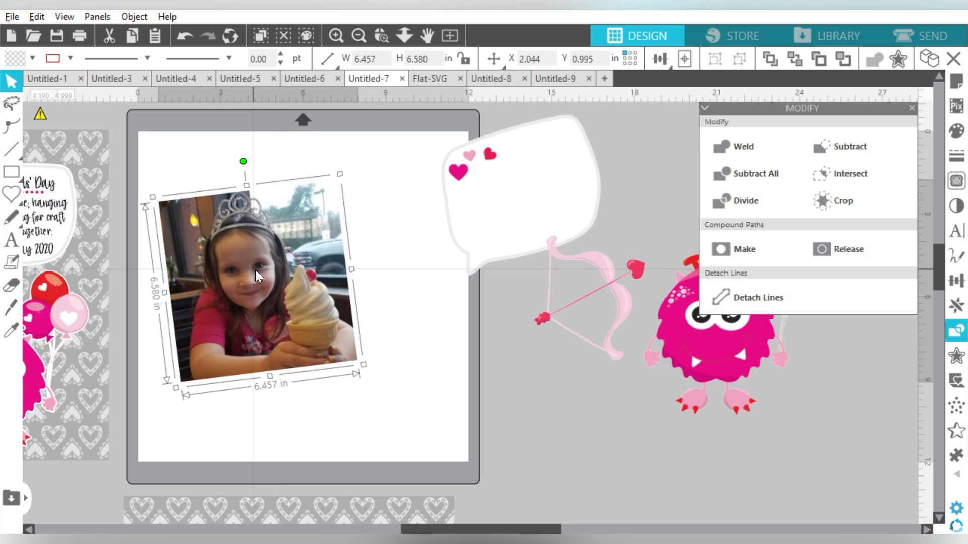
pyautogui.moveTo(244, 159); pyautogui.dragTo(248, 162)
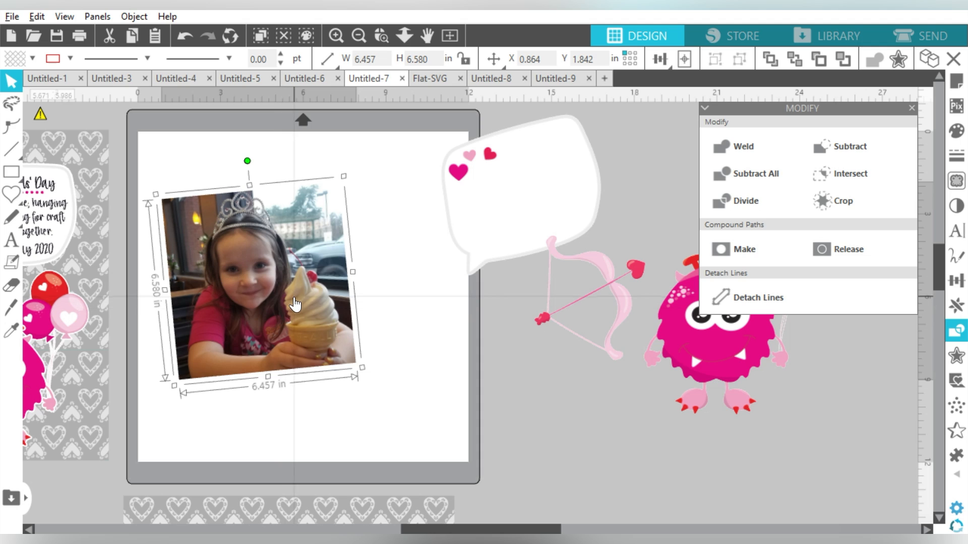
pyautogui.moveTo(287, 300); pyautogui.dragTo(288, 305)
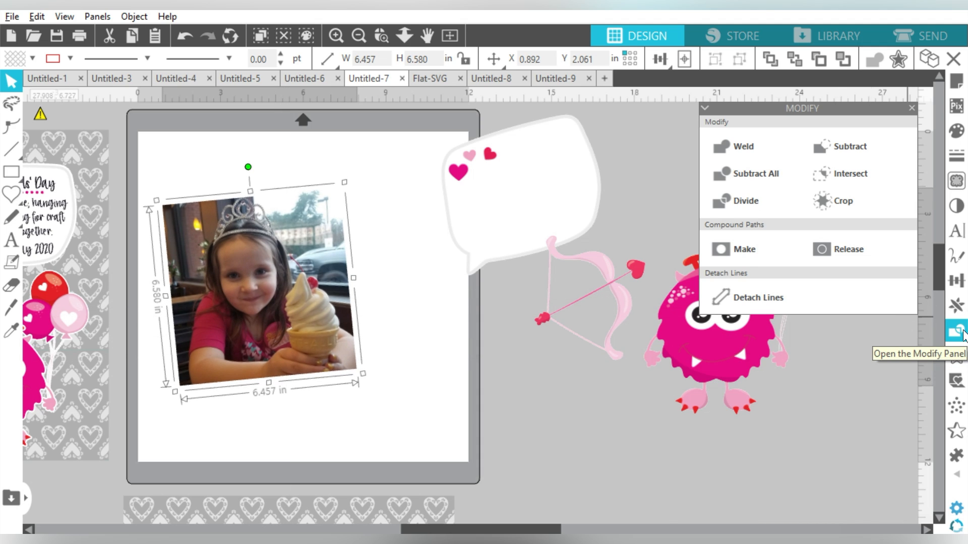
# Add a round-cornered offset of 0.1 in around the photo.
pyautogui.click(956, 355)
pyautogui.click(721, 146)
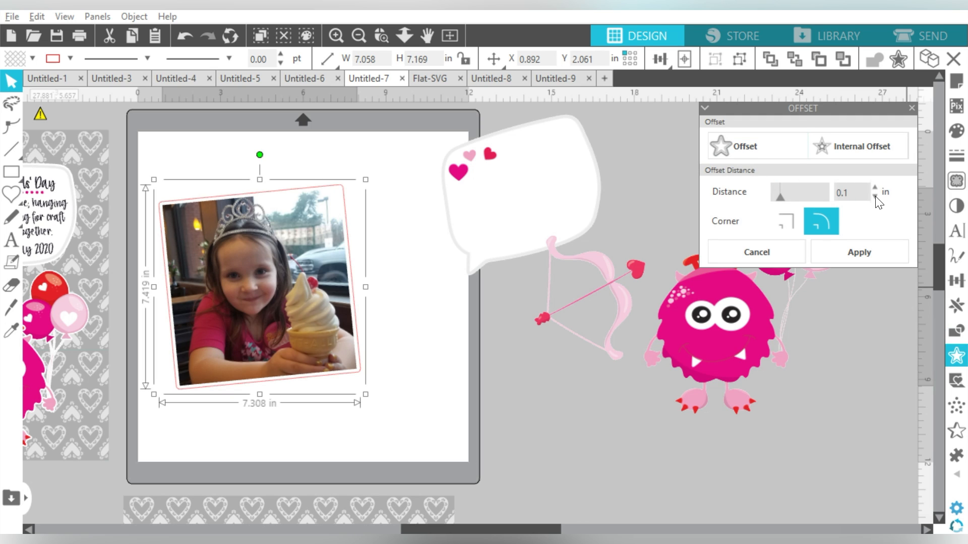
pyautogui.click(847, 255)
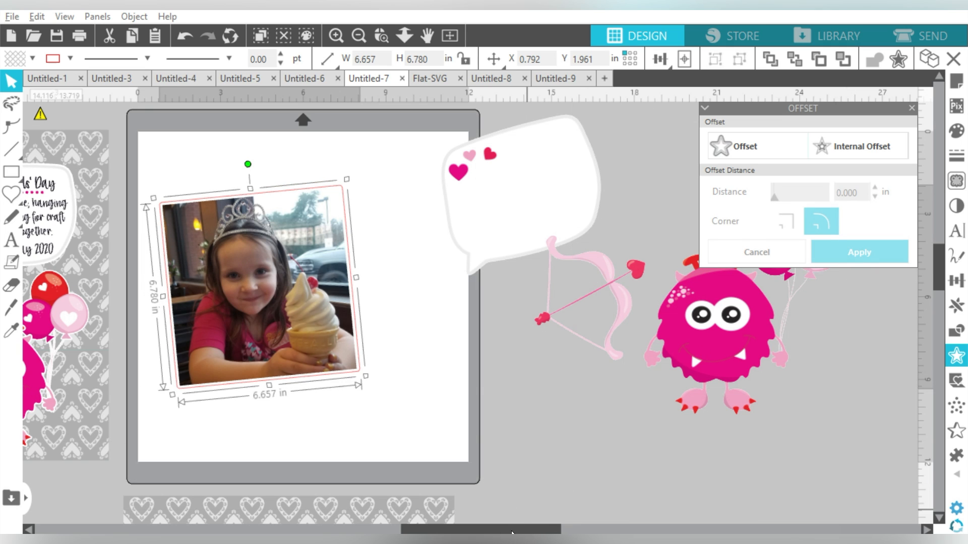
# Fill the photo's offset frame with the magenta sampled from the monster clipart.
pyautogui.moveTo(511, 533); pyautogui.dragTo(436, 532)
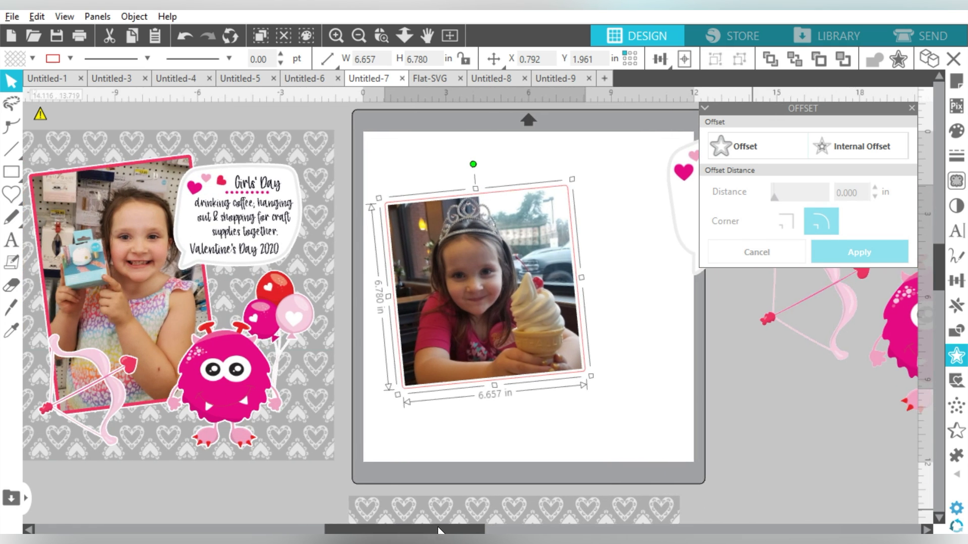
pyautogui.click(32, 57)
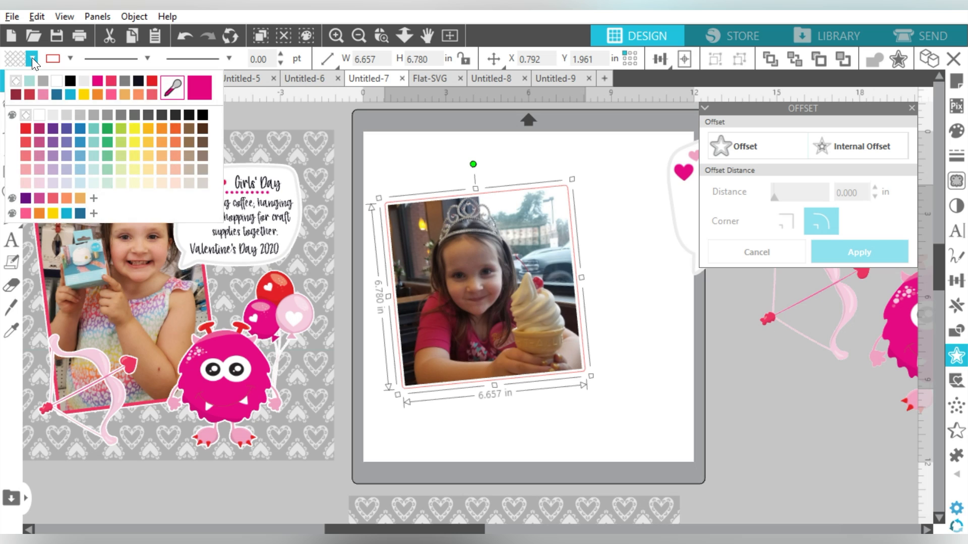
pyautogui.click(183, 84)
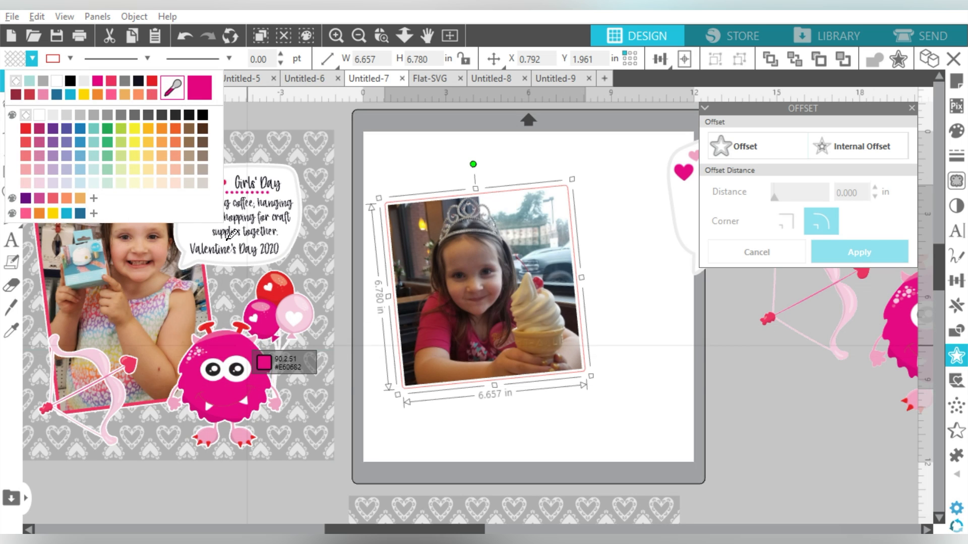
pyautogui.click(267, 333)
pyautogui.click(33, 59)
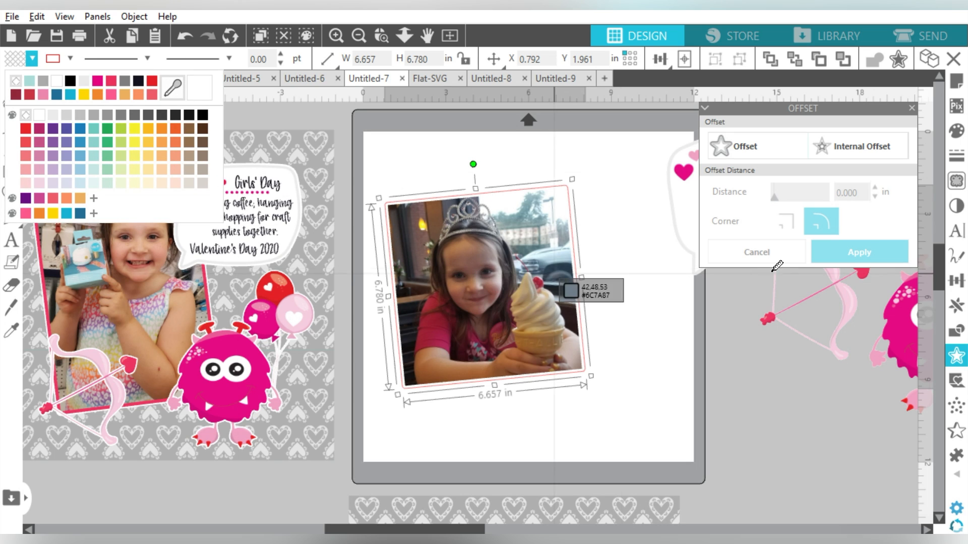
pyautogui.click(900, 327)
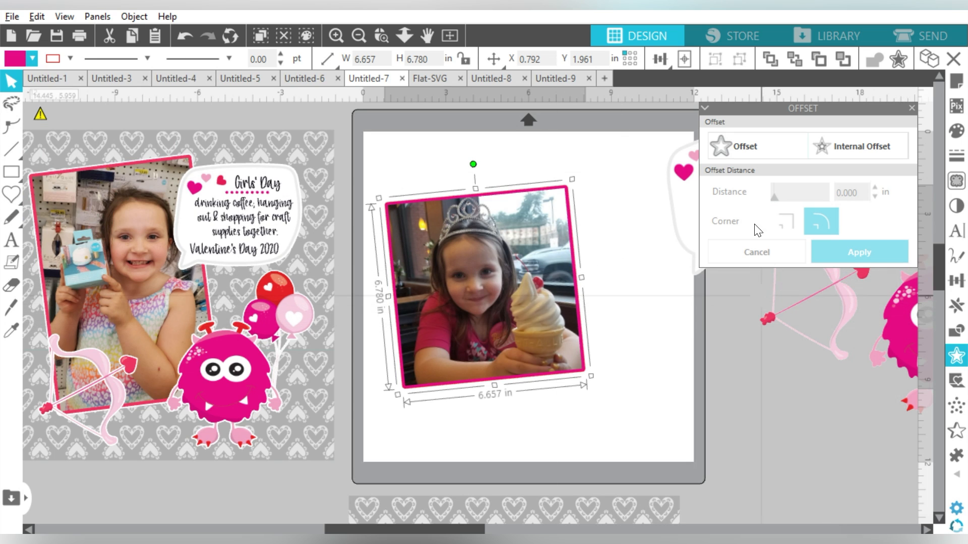
# Add a round-cornered offset of 0.1 in around the photo's magenta frame and fill it with white.
pyautogui.click(725, 137)
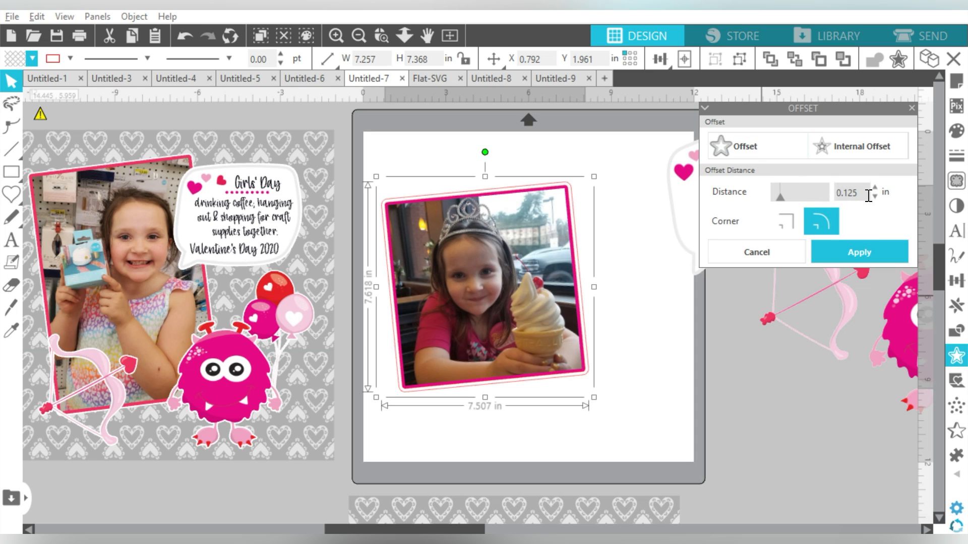
pyautogui.press('Return')
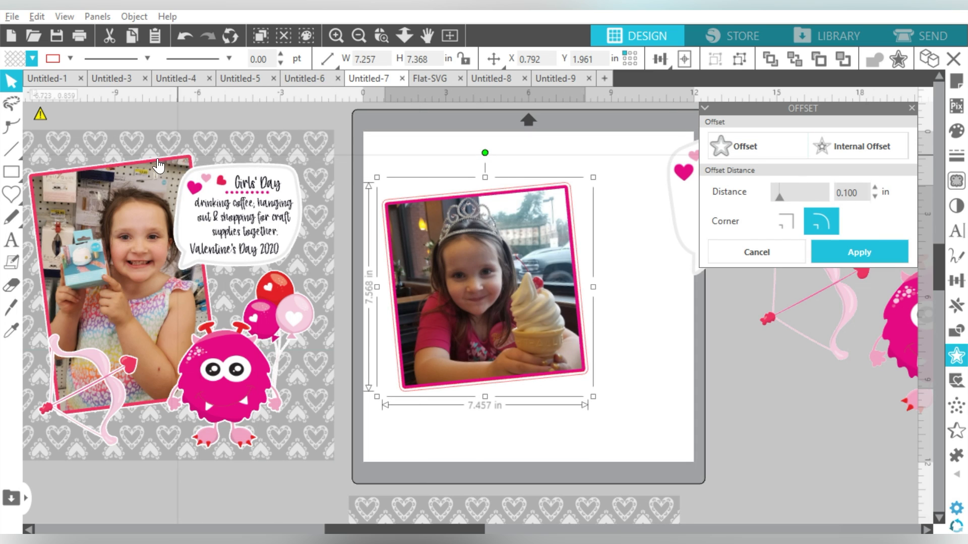
pyautogui.click(32, 57)
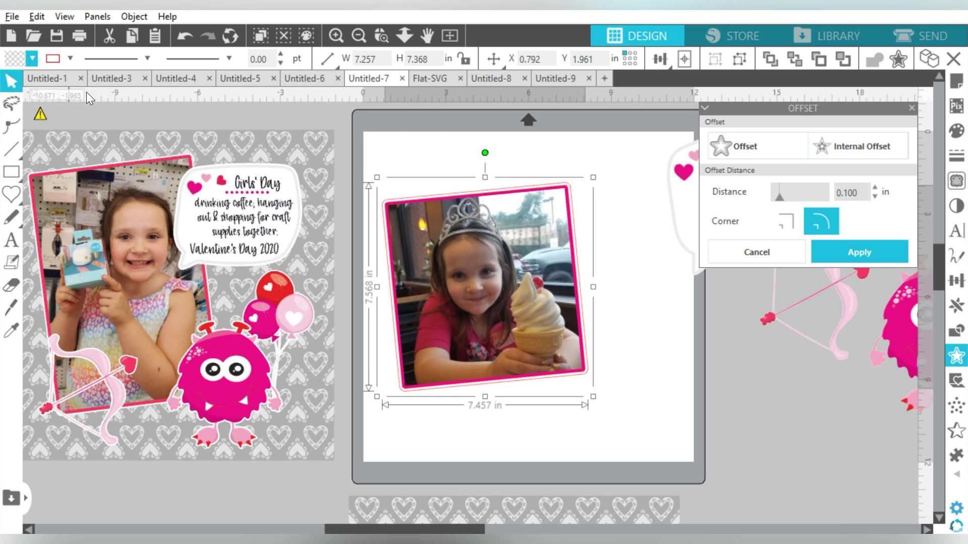
# Remove the line color from the photo and both of its offset frames.
pyautogui.moveTo(578, 150); pyautogui.dragTo(531, 211)
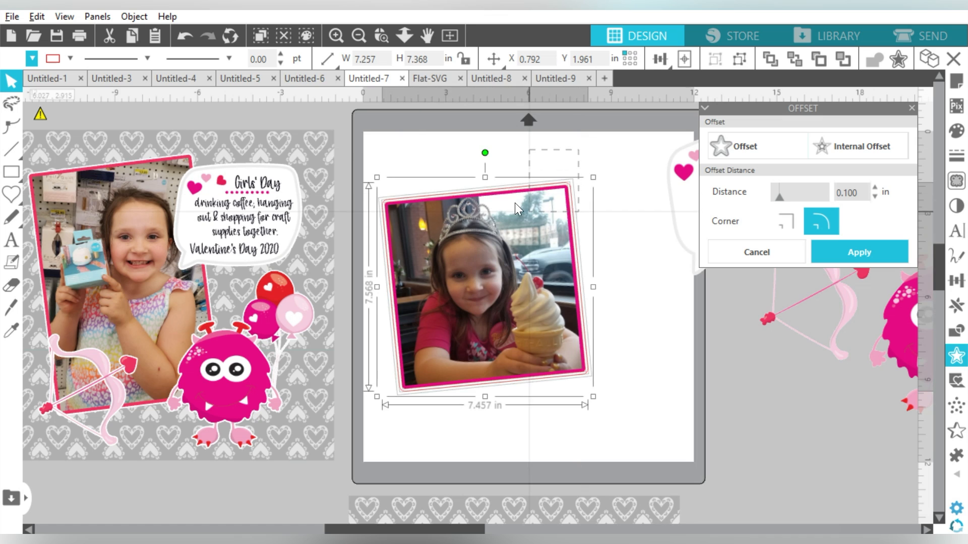
pyautogui.click(70, 58)
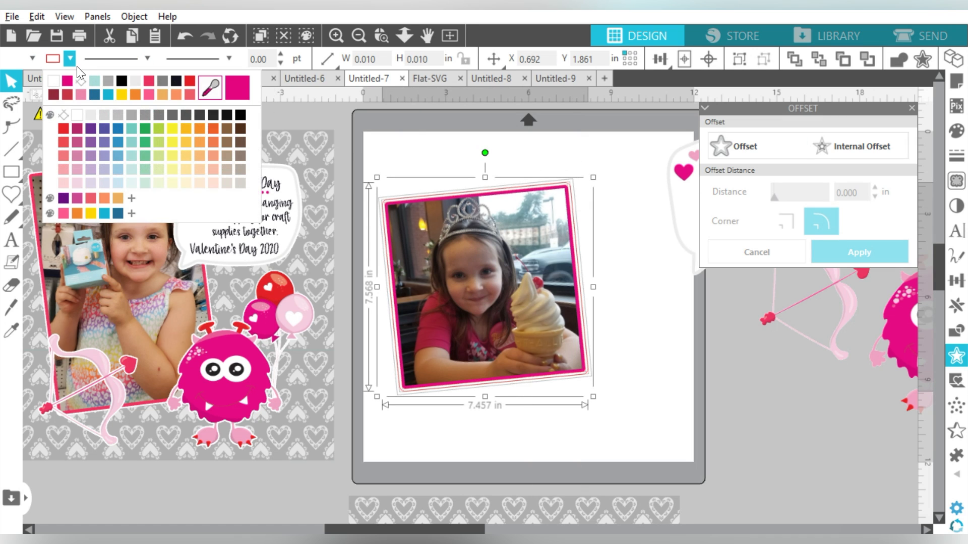
pyautogui.click(80, 80)
# Center the 12 by 12 in heart-pattern background on the page behind the photo.
pyautogui.click(643, 439)
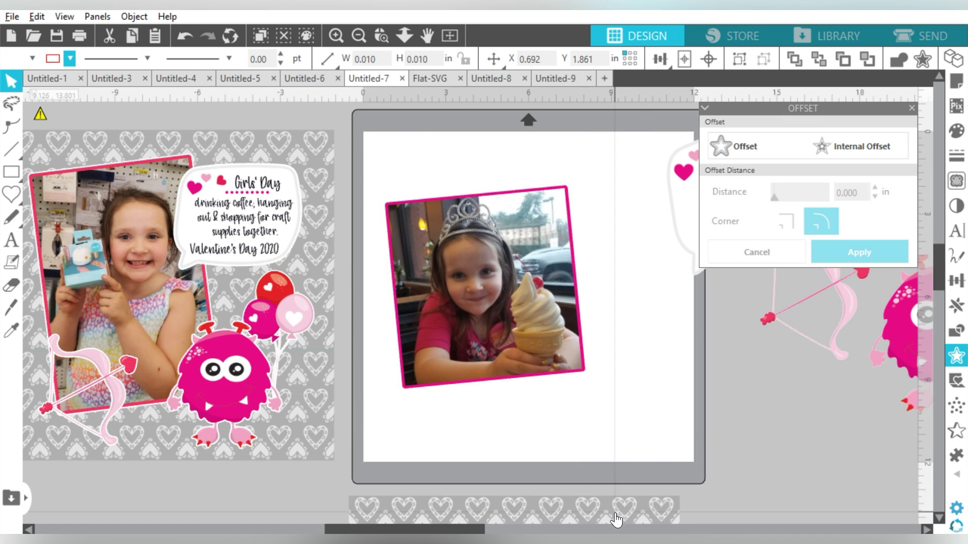
pyautogui.click(616, 518)
pyautogui.click(685, 59)
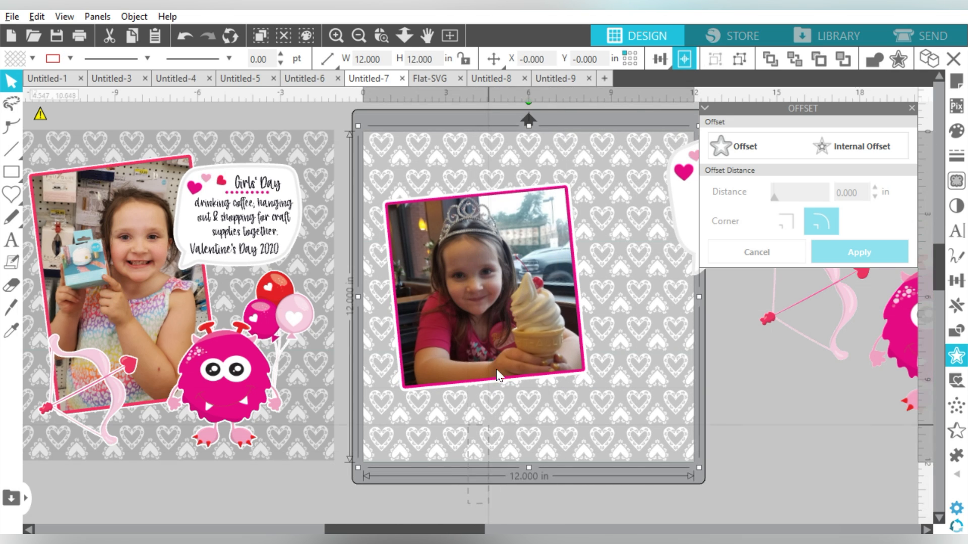
# Group the photo with its two frames and move the group slightly higher on the page.
pyautogui.click(573, 413)
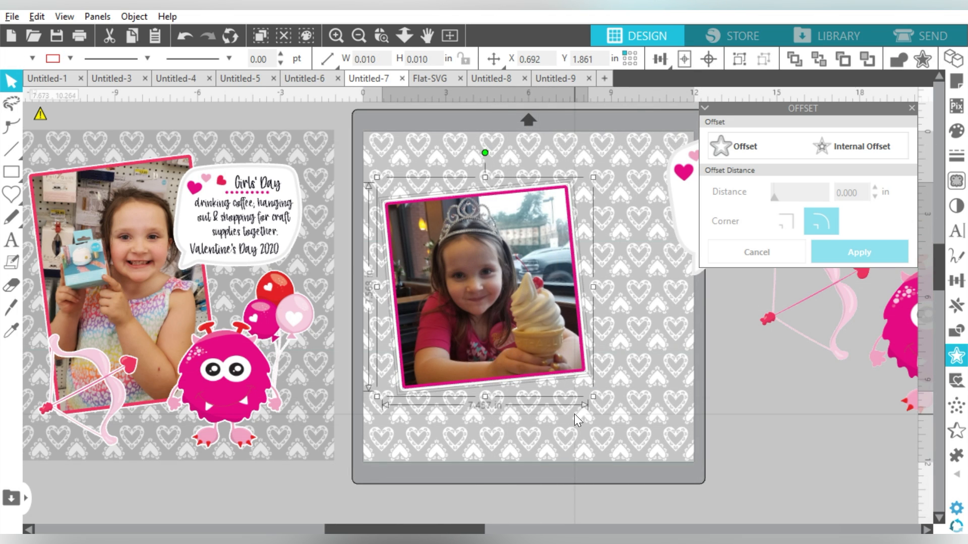
pyautogui.rightClick(501, 302)
pyautogui.click(540, 361)
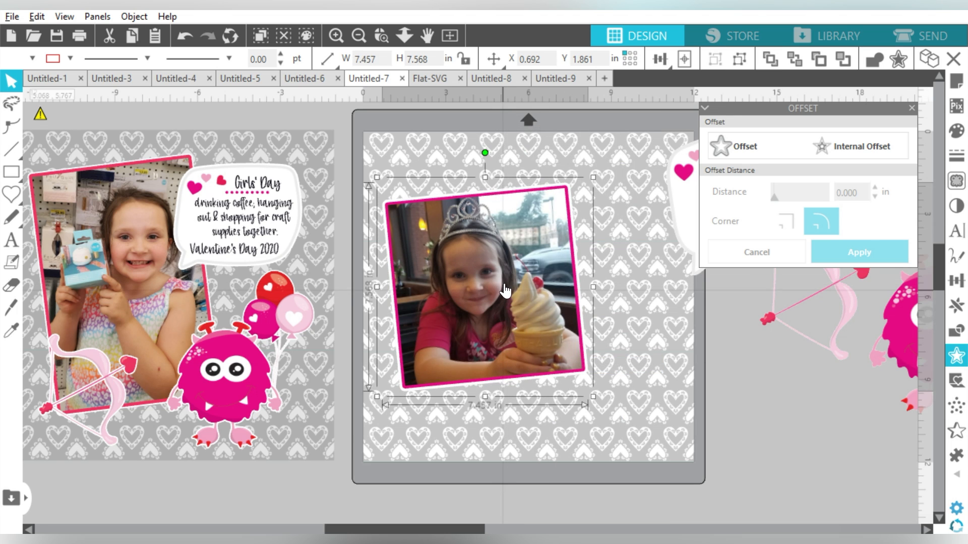
pyautogui.moveTo(438, 525); pyautogui.dragTo(491, 525)
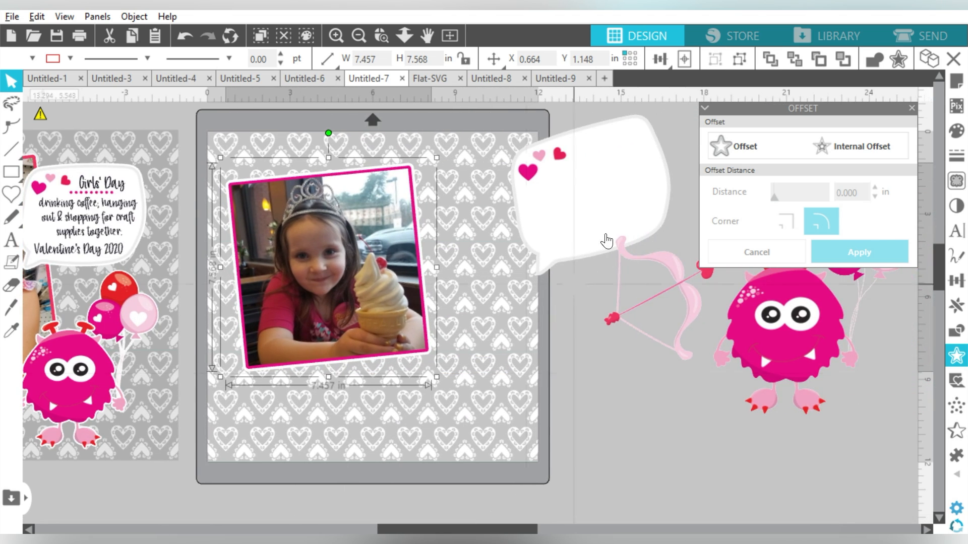
# Place the speech bubble in front at the photo's upper right corner, rotated clockwise and shrunk to about 4.44 by 4.46 in.
pyautogui.moveTo(577, 182); pyautogui.dragTo(464, 184)
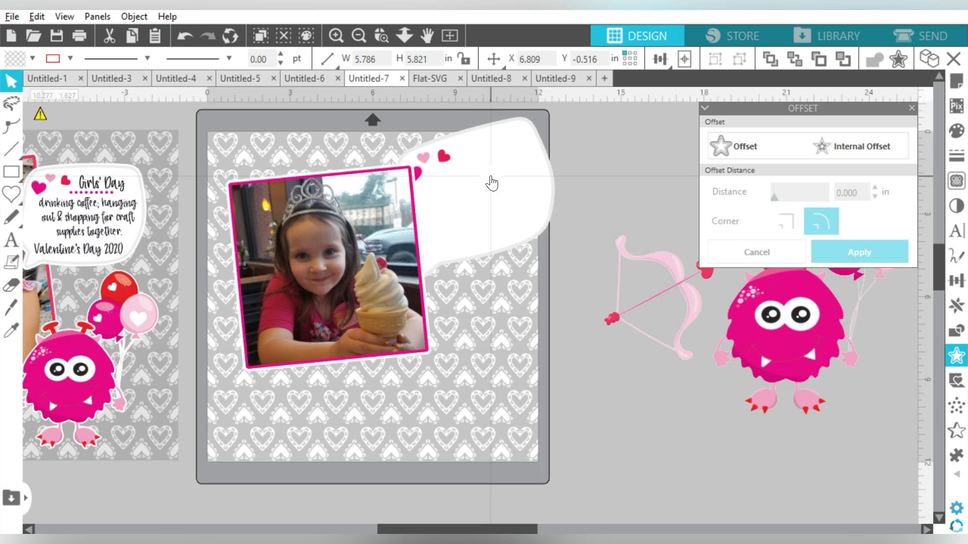
pyautogui.click(773, 60)
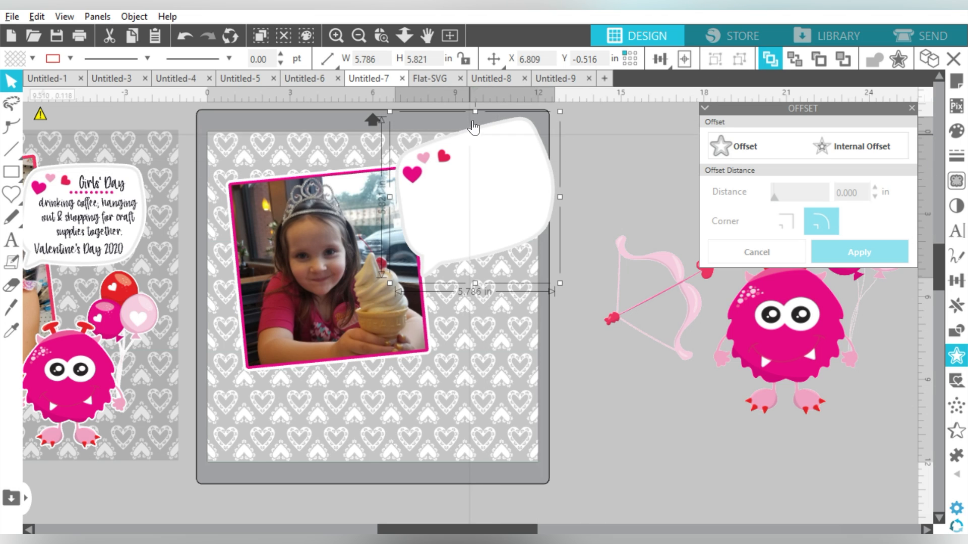
pyautogui.moveTo(473, 186); pyautogui.dragTo(471, 207)
pyautogui.moveTo(456, 123); pyautogui.dragTo(493, 129)
pyautogui.moveTo(505, 340); pyautogui.dragTo(473, 282)
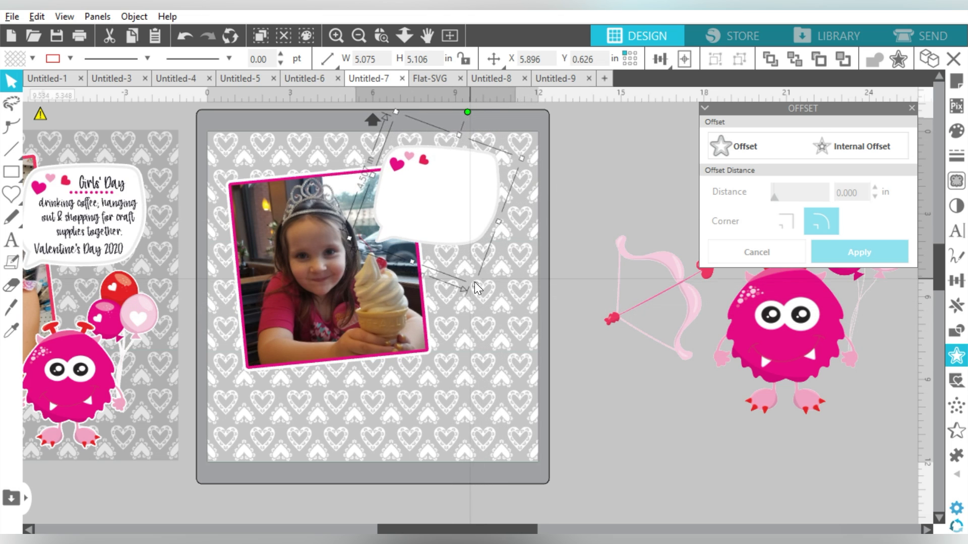
pyautogui.moveTo(485, 202); pyautogui.dragTo(499, 198)
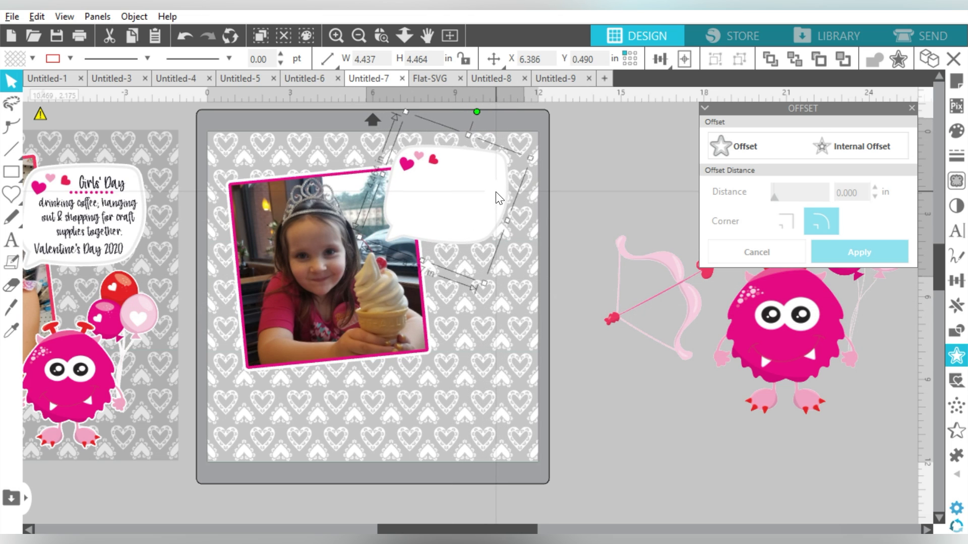
# Place the monster at the page's lower right, shrunk to about 5.80 by 6.64 in, and the bow and arrow at the lower left.
pyautogui.moveTo(785, 347); pyautogui.dragTo(469, 372)
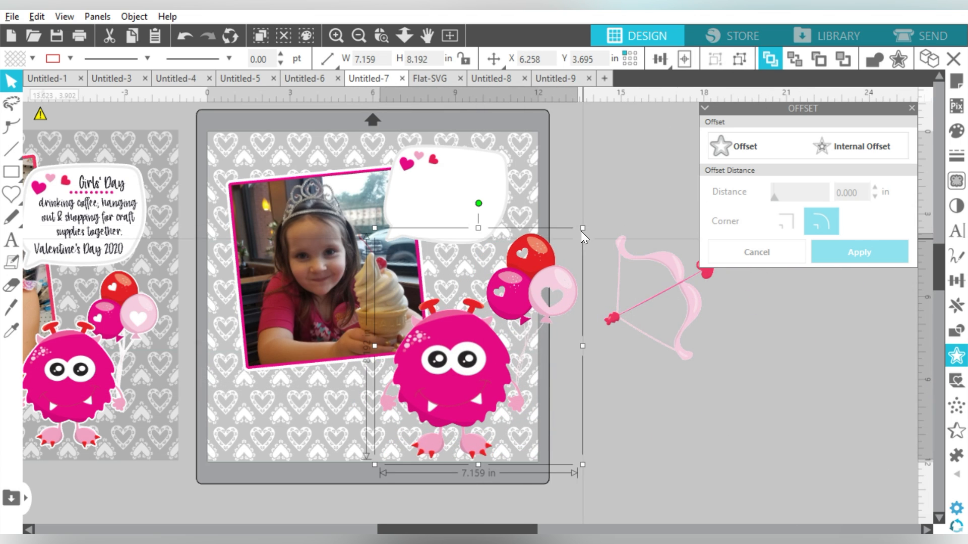
pyautogui.moveTo(582, 228); pyautogui.dragTo(539, 275)
pyautogui.moveTo(450, 373); pyautogui.dragTo(440, 354)
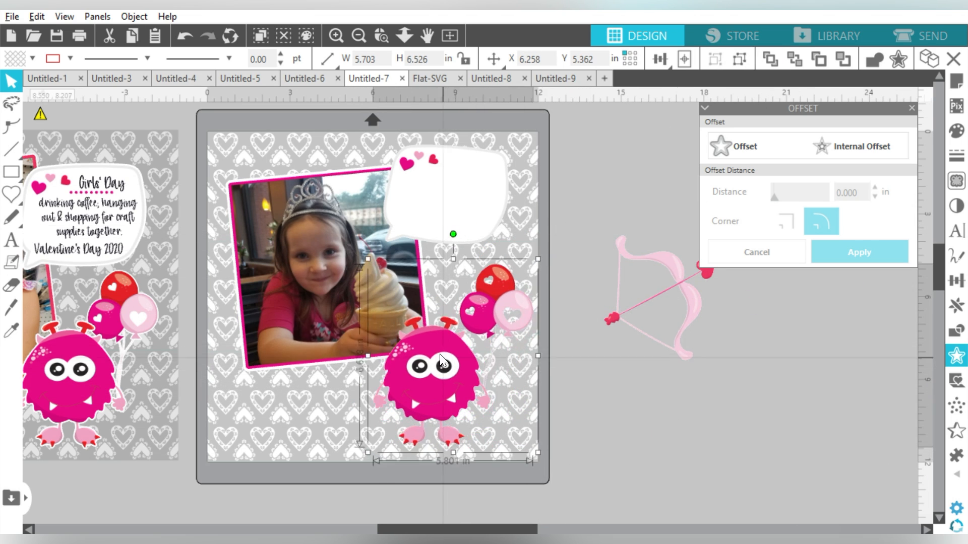
pyautogui.moveTo(604, 320); pyautogui.dragTo(239, 400)
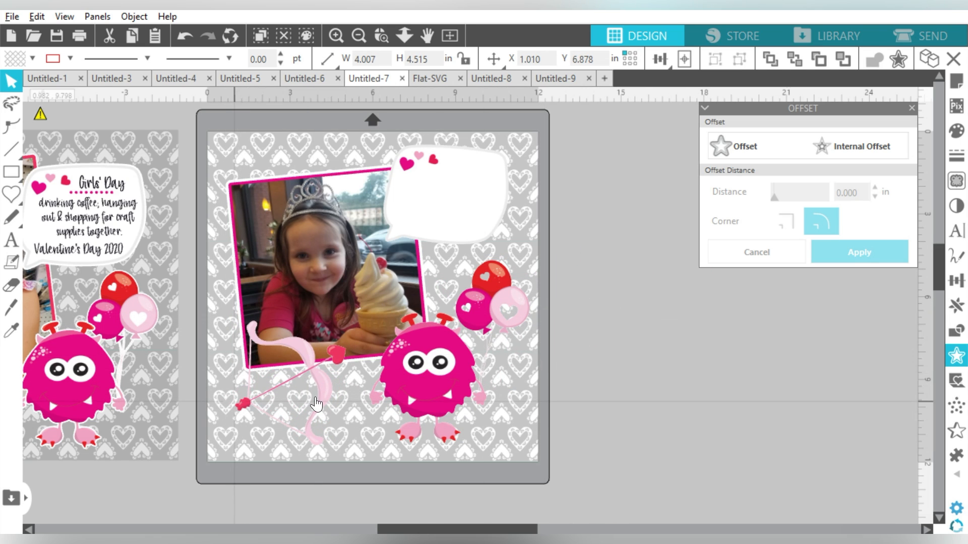
pyautogui.click(582, 378)
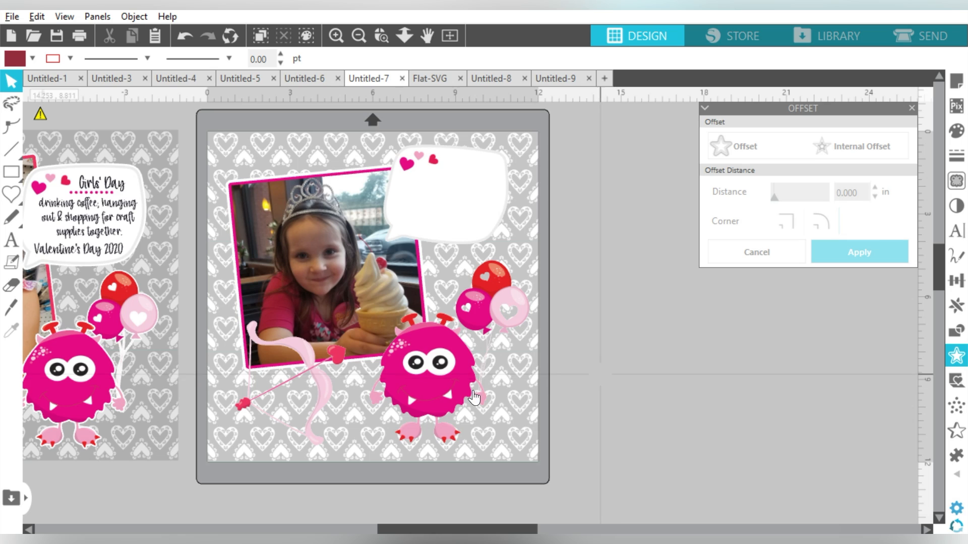
# Group the monster, the bow and arrow, and the speech bubble.
pyautogui.click(443, 367)
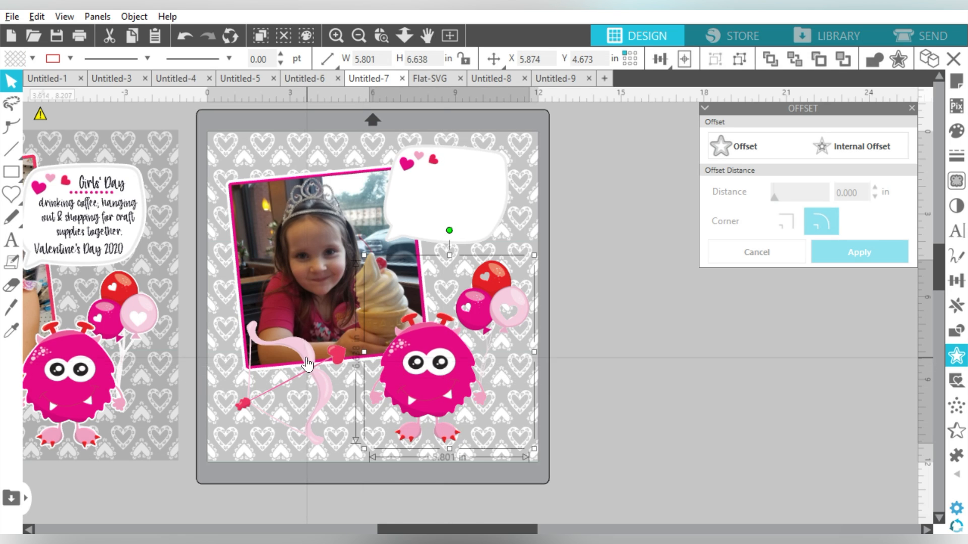
pyautogui.keyDown('shift'); pyautogui.click(382, 303); pyautogui.keyUp('shift')
pyautogui.keyDown('shift'); pyautogui.click(470, 202); pyautogui.keyUp('shift')
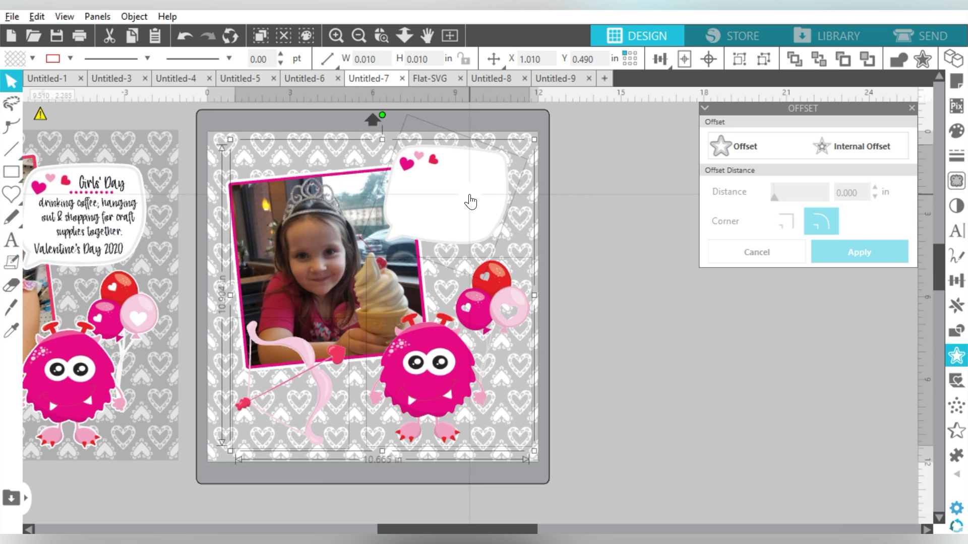
pyautogui.click(741, 60)
# Add a round-cornered offset of 0.07 in around the grouped clipart.
pyautogui.click(727, 145)
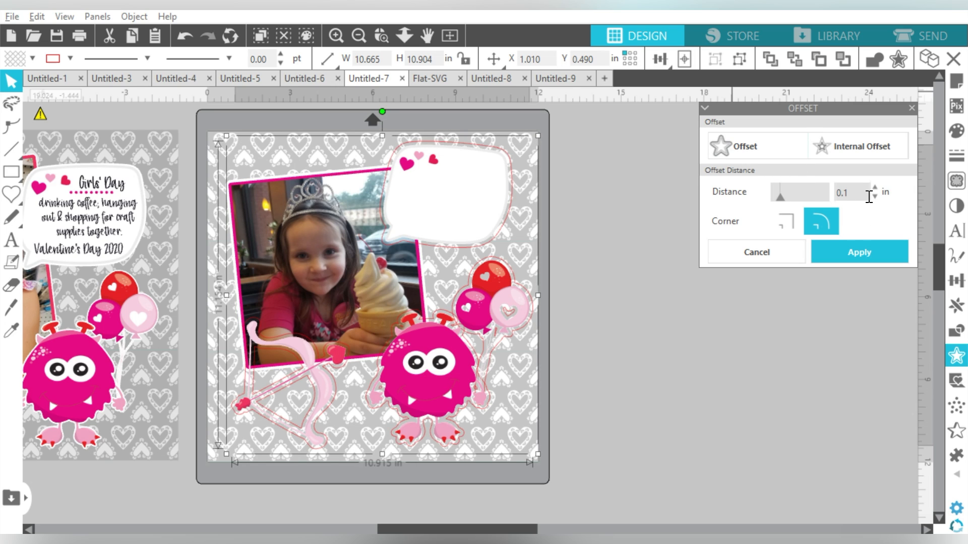
pyautogui.press('Return')
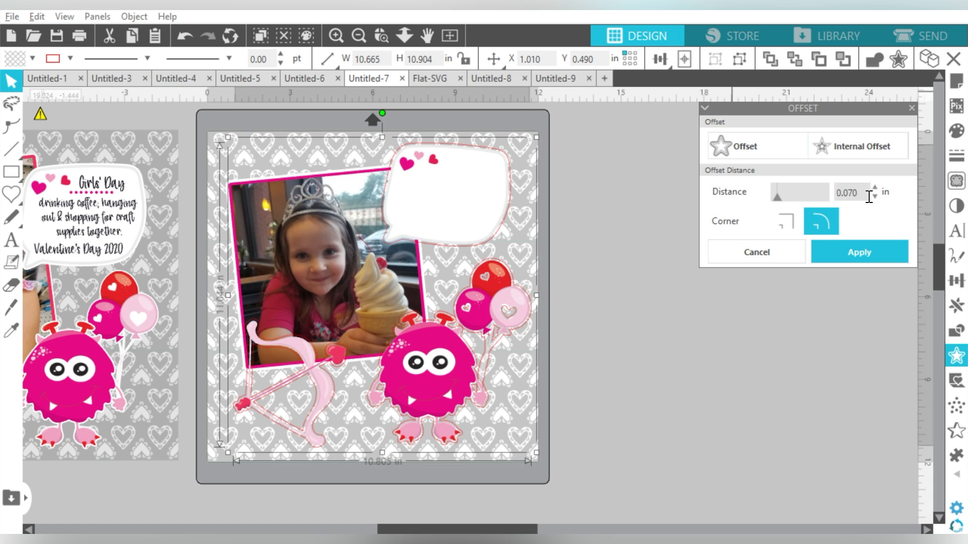
pyautogui.click(849, 250)
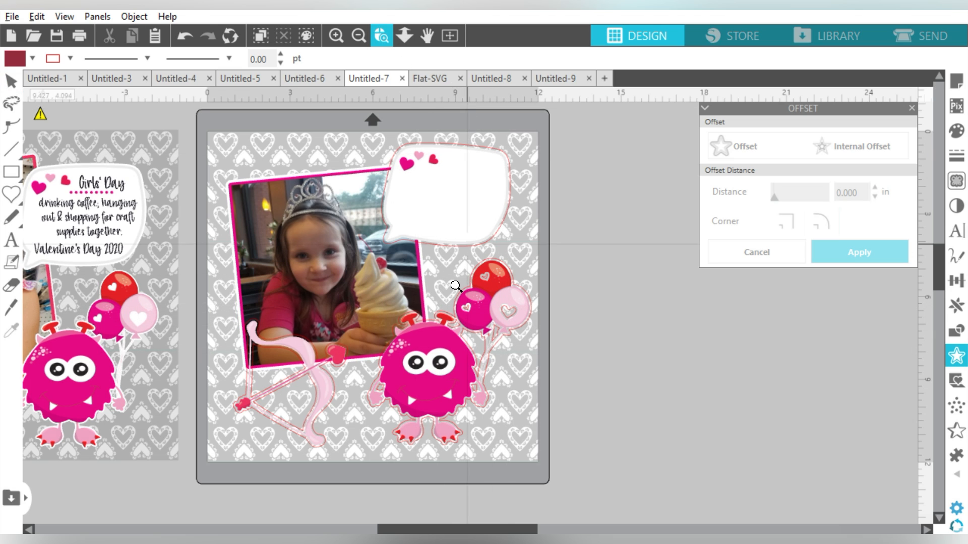
# Release the compound path of the offset outline around the monster and balloons.
pyautogui.click(589, 371)
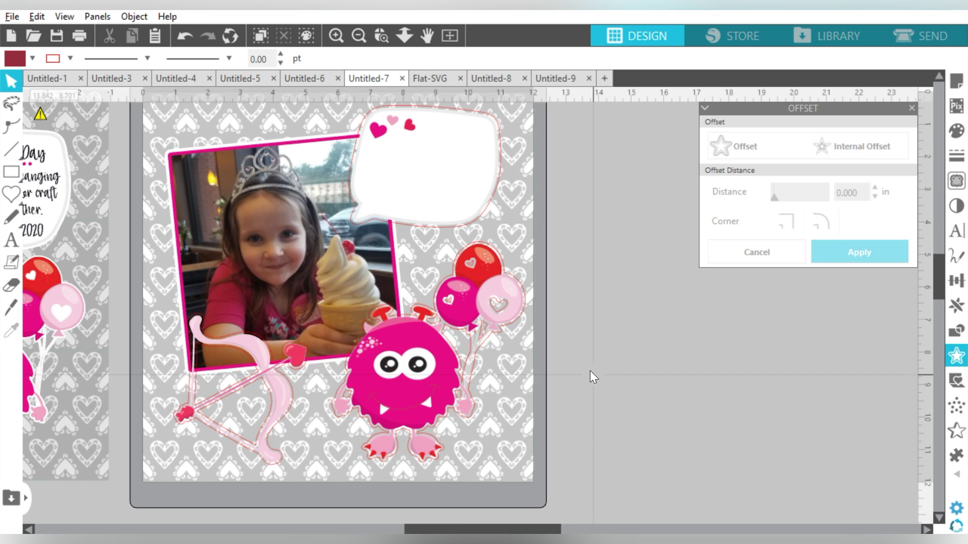
pyautogui.scroll(4, 590, 371)
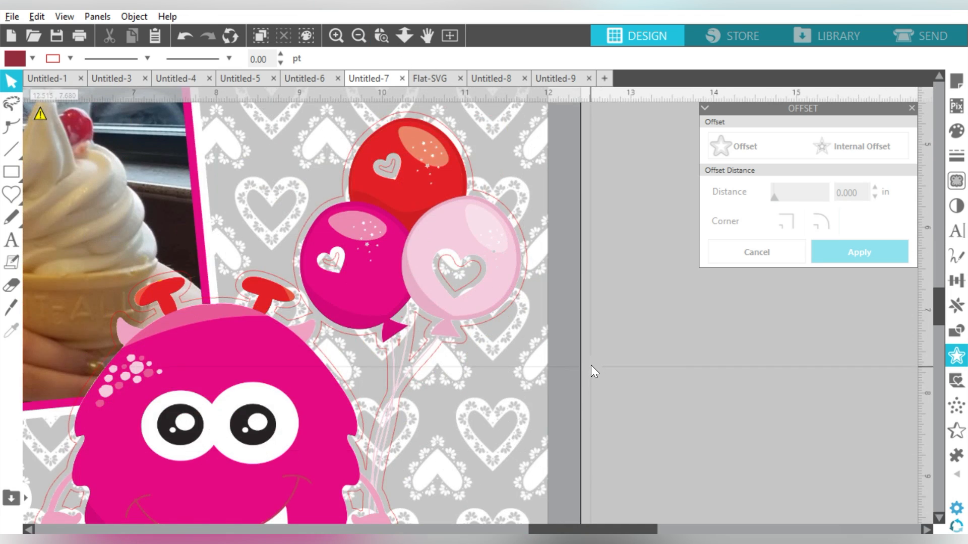
pyautogui.click(460, 275)
pyautogui.rightClick(462, 274)
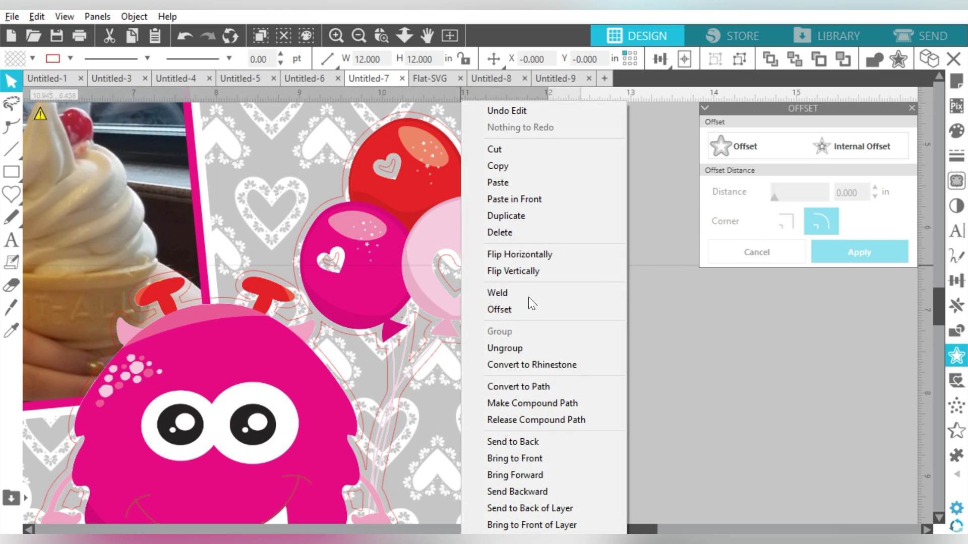
pyautogui.click(543, 418)
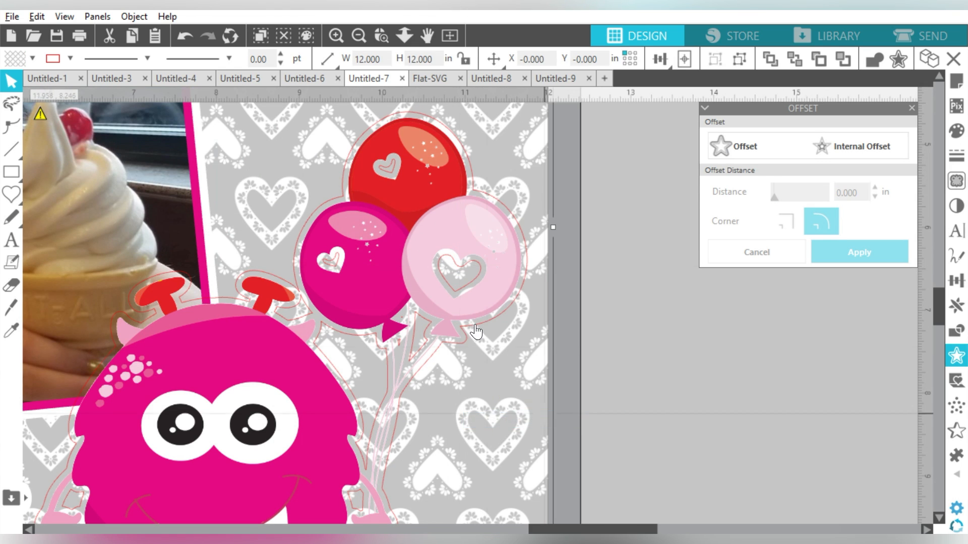
pyautogui.click(514, 307)
pyautogui.rightClick(514, 307)
pyautogui.click(577, 416)
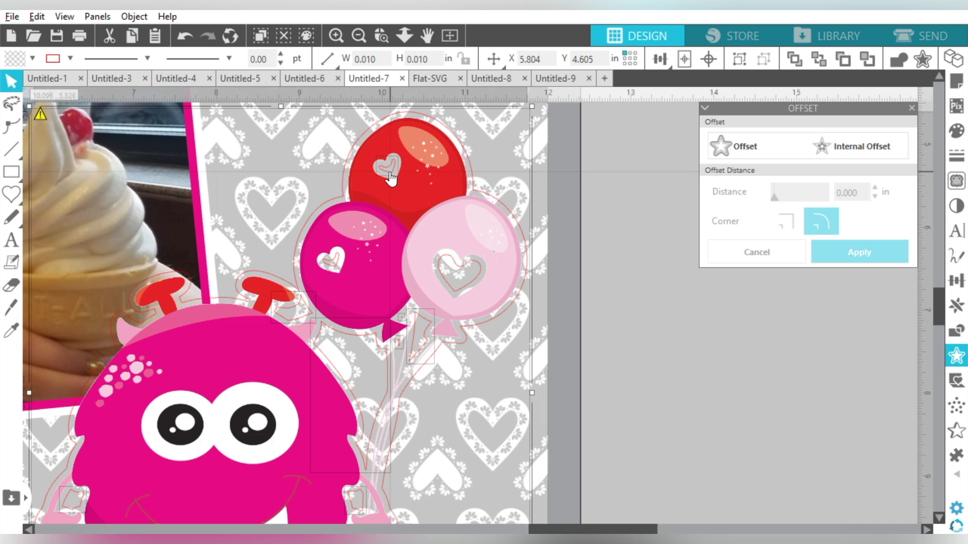
pyautogui.rightClick(487, 200)
pyautogui.click(554, 419)
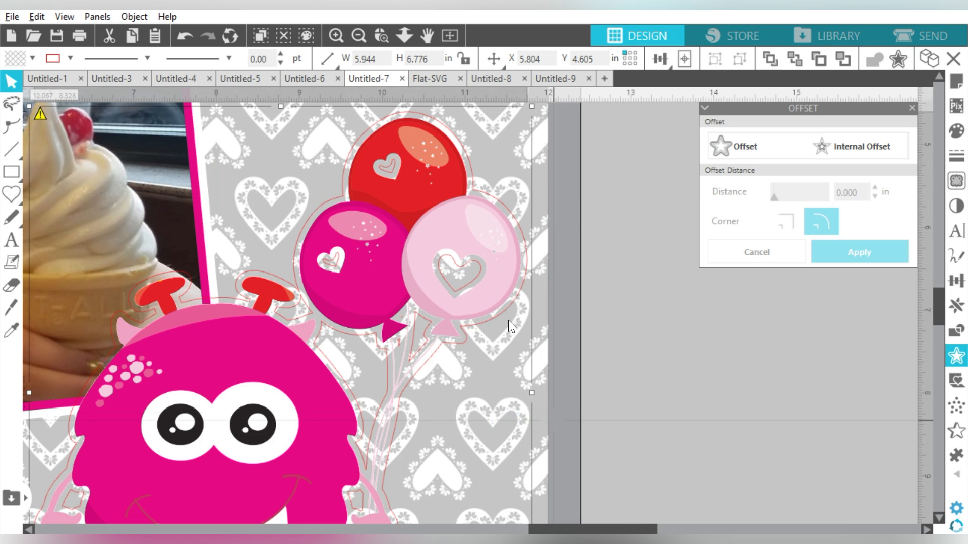
# Delete the offset's small inner heart outlines inside the three balloons.
pyautogui.click(477, 276)
pyautogui.click(340, 265)
pyautogui.click(391, 171)
pyautogui.press('Delete')
pyautogui.click(359, 37)
pyautogui.click(358, 37)
pyautogui.click(358, 36)
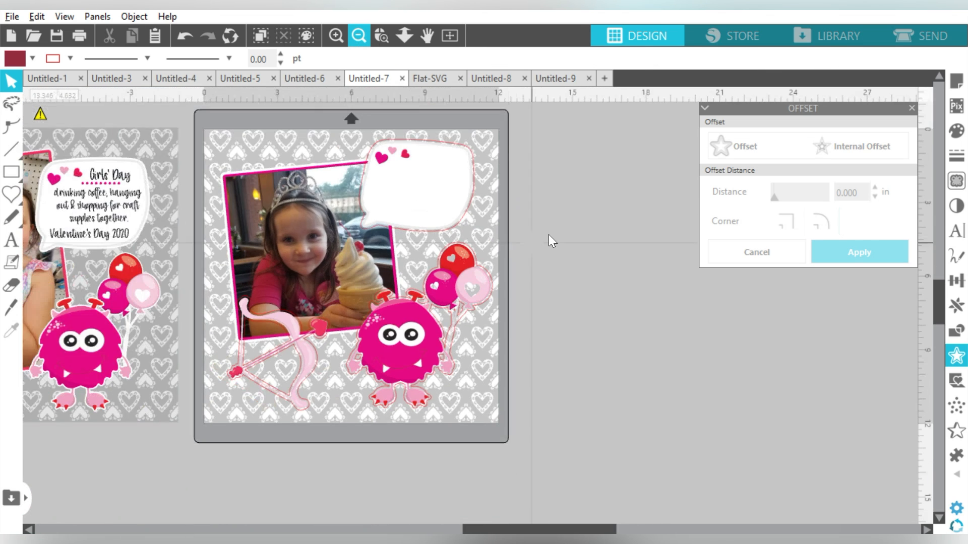
# Fill the offsets around the monster, bow and speech bubble with white and remove their line color.
pyautogui.click(457, 327)
pyautogui.keyDown('shift'); pyautogui.click(275, 393); pyautogui.keyUp('shift')
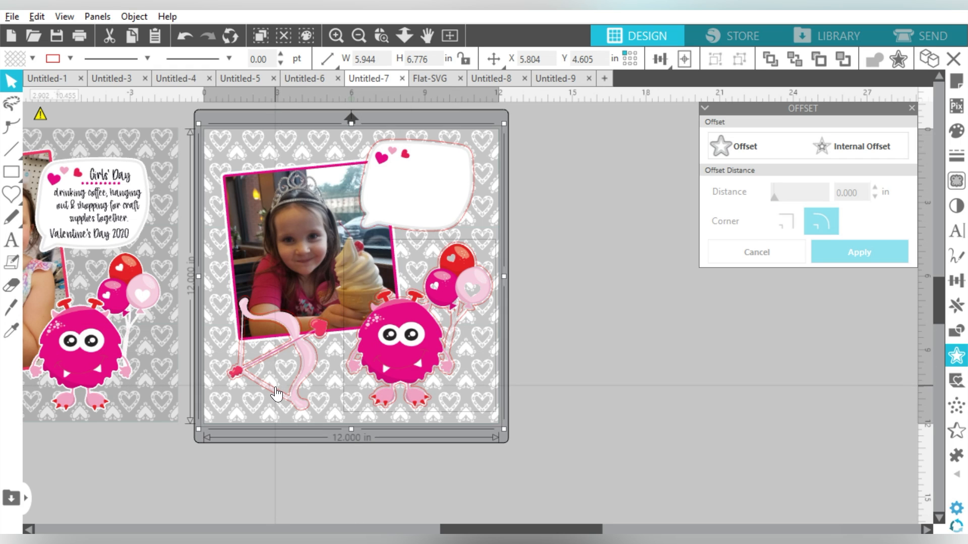
pyautogui.keyDown('shift'); pyautogui.click(451, 236); pyautogui.keyUp('shift')
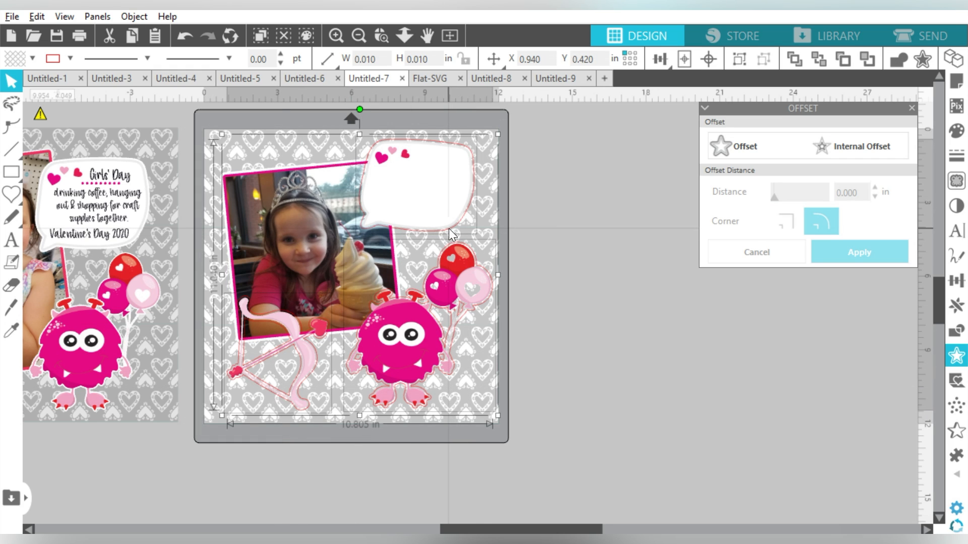
pyautogui.click(32, 59)
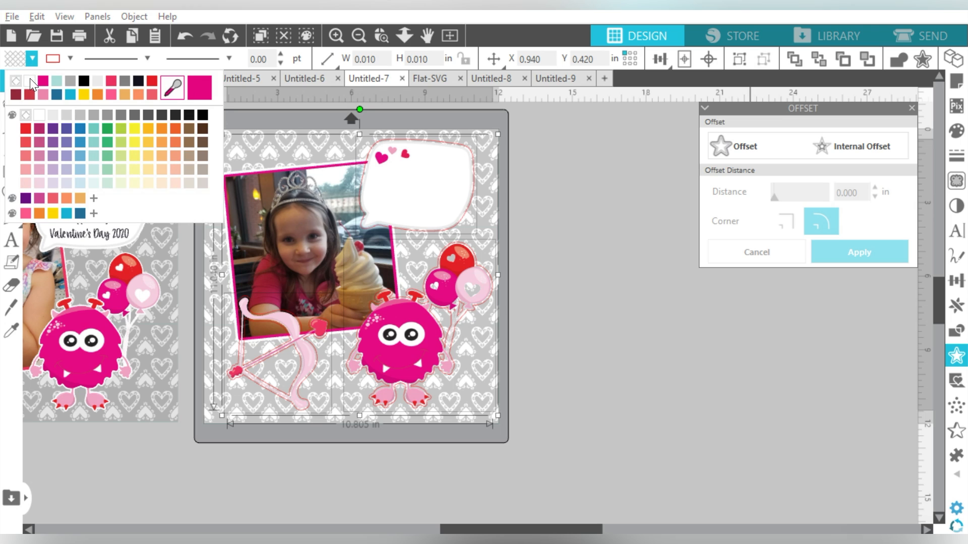
pyautogui.click(30, 77)
pyautogui.click(69, 58)
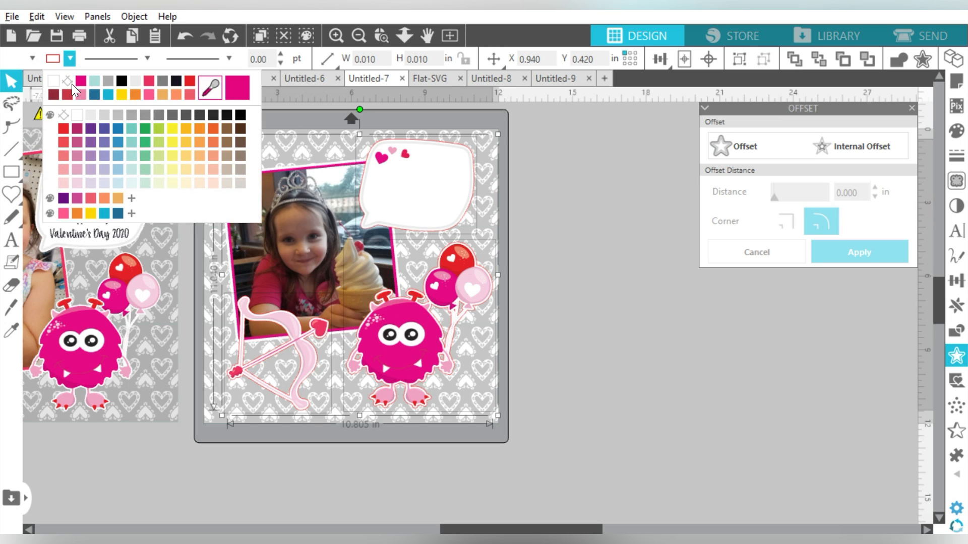
pyautogui.click(69, 81)
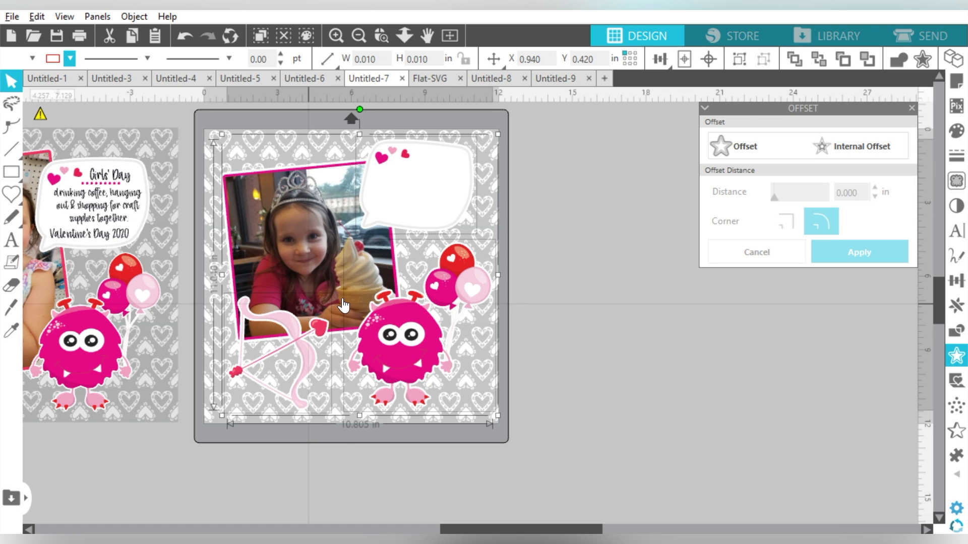
# Add the text "Girls' Day" on the empty canvas beside the scrapbook page.
pyautogui.hotkey('ctrl', '0')
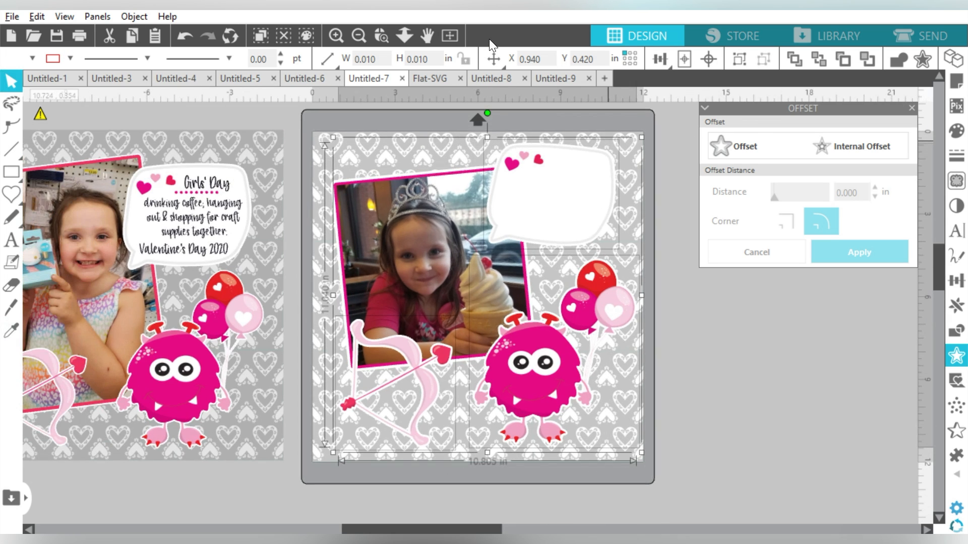
pyautogui.moveTo(496, 56)
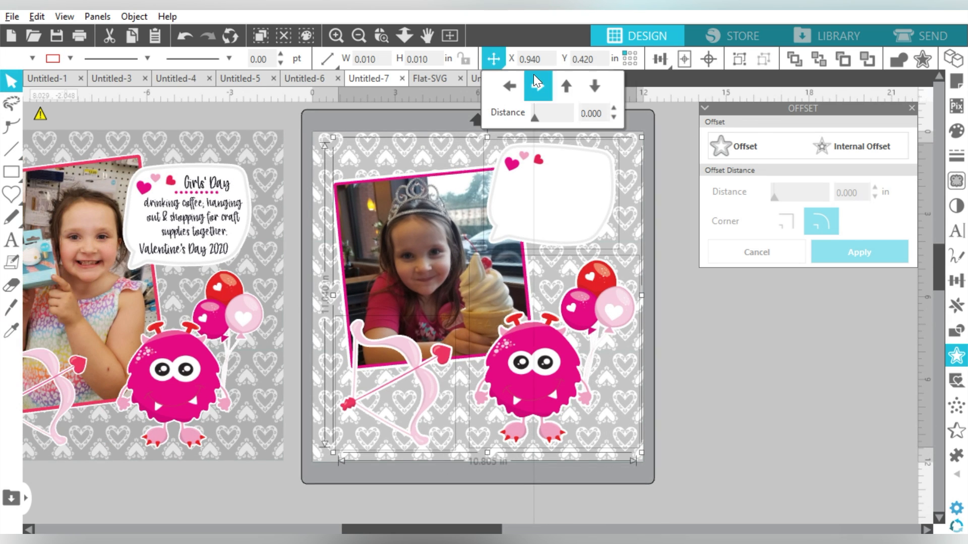
pyautogui.click(911, 108)
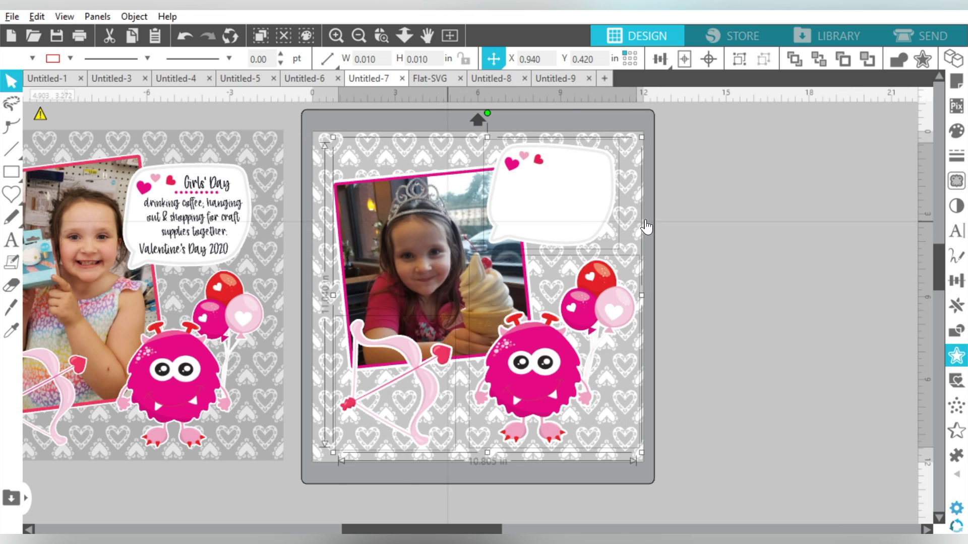
pyautogui.click(728, 231)
pyautogui.click(11, 241)
pyautogui.click(696, 178)
pyautogui.write("Girls' Day")
pyautogui.click(851, 184)
# Duplicate the "Girls' Day" text twice below itself and replace the lowest copy with "Valentine's Day 2020".
pyautogui.hotkey('ctrl', 'Down')
pyautogui.hotkey('ctrl', 'Down')
pyautogui.moveTo(747, 235); pyautogui.dragTo(745, 279)
pyautogui.hotkey('ctrl', 'a')
pyautogui.doubleClick(695, 283)
pyautogui.hotkey('ctrl', 'a')
pyautogui.write("Valentine's Day 2020")
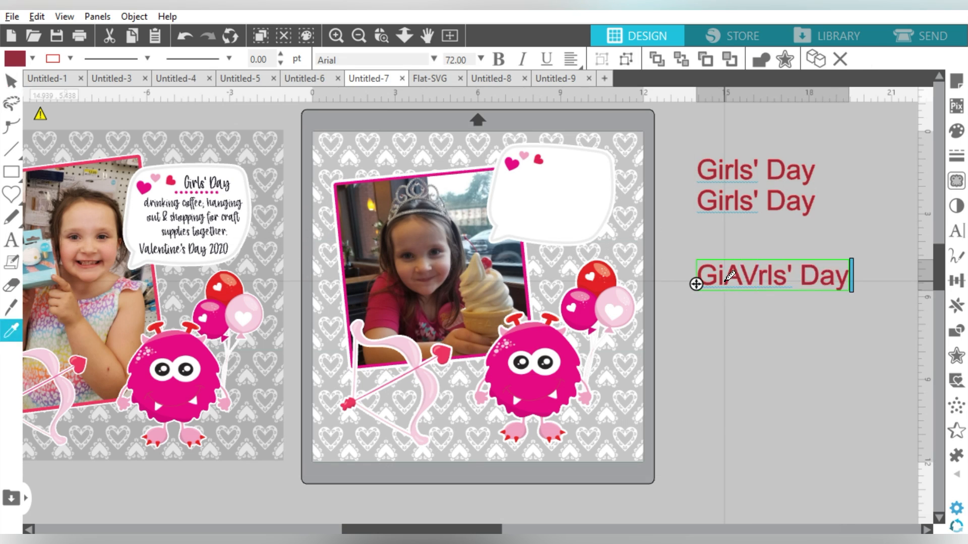
# Replace the middle text copy with "drinking coffee, hanging out & shopping for craft supplies together.".
pyautogui.doubleClick(697, 210)
pyautogui.hotkey('ctrl', 'a')
pyautogui.write('drinking coffee,')
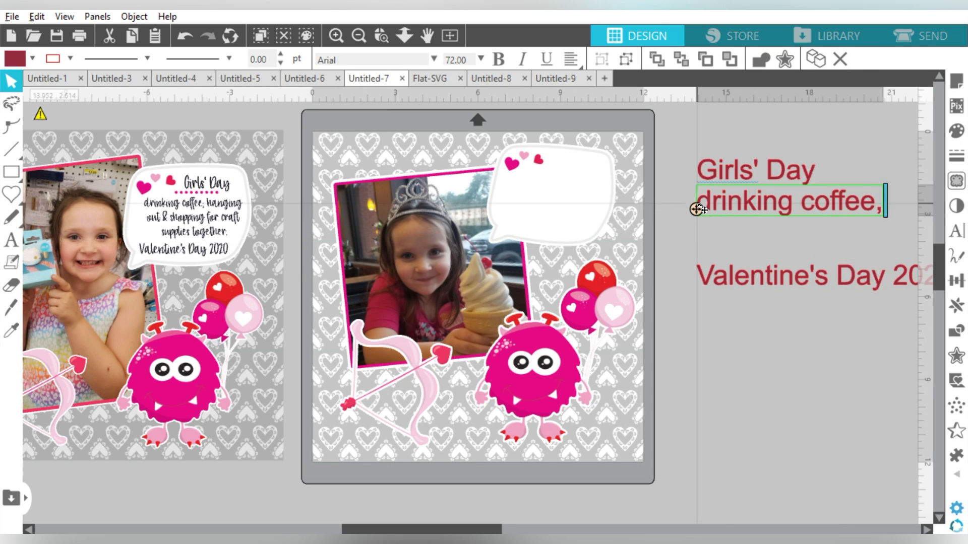
pyautogui.press('Return')
pyautogui.write('hanging out &')
pyautogui.press('Return')
pyautogui.write('shopping for c')
pyautogui.write('ether.')
# Fill all three texts with the black sampled from the monster's eye and remove their line color.
pyautogui.moveTo(769, 376); pyautogui.dragTo(738, 172)
pyautogui.click(32, 58)
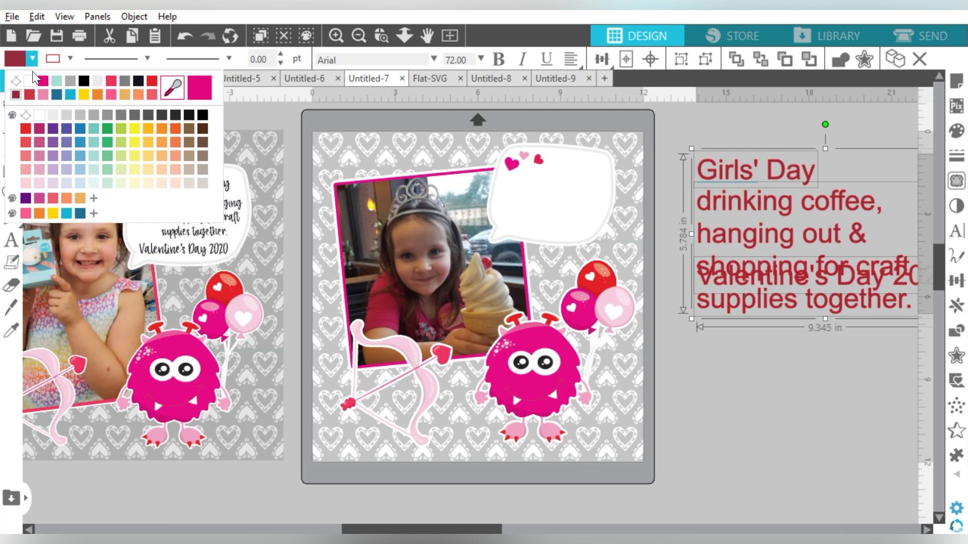
pyautogui.click(177, 94)
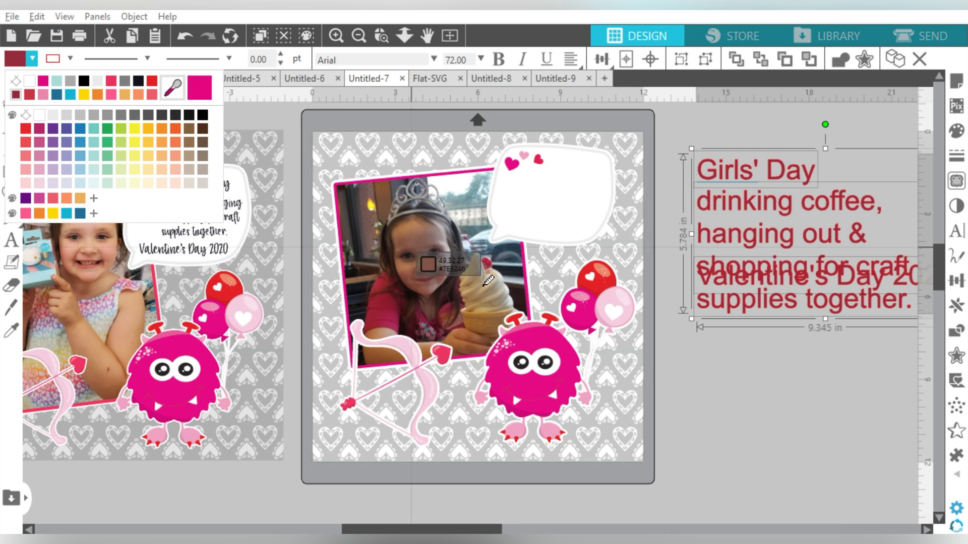
pyautogui.click(521, 355)
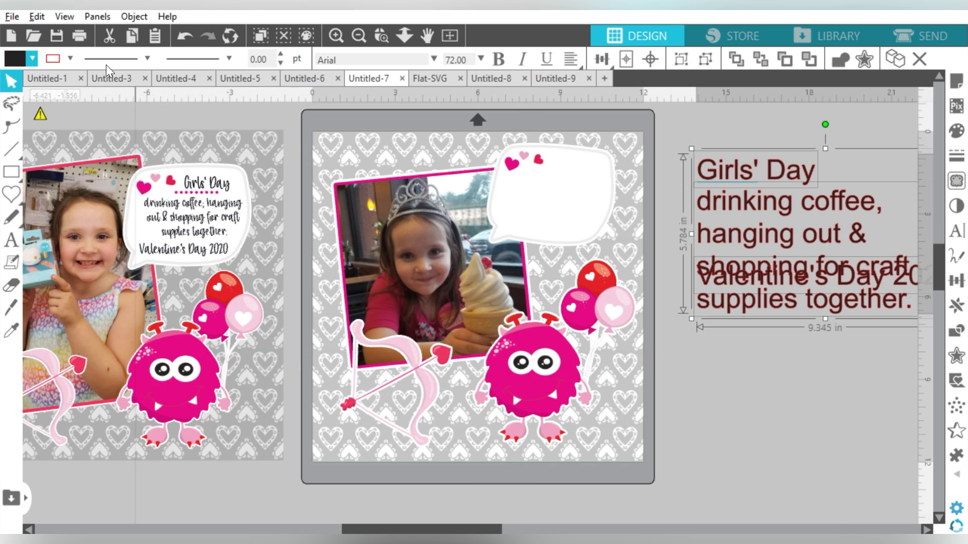
pyautogui.click(71, 59)
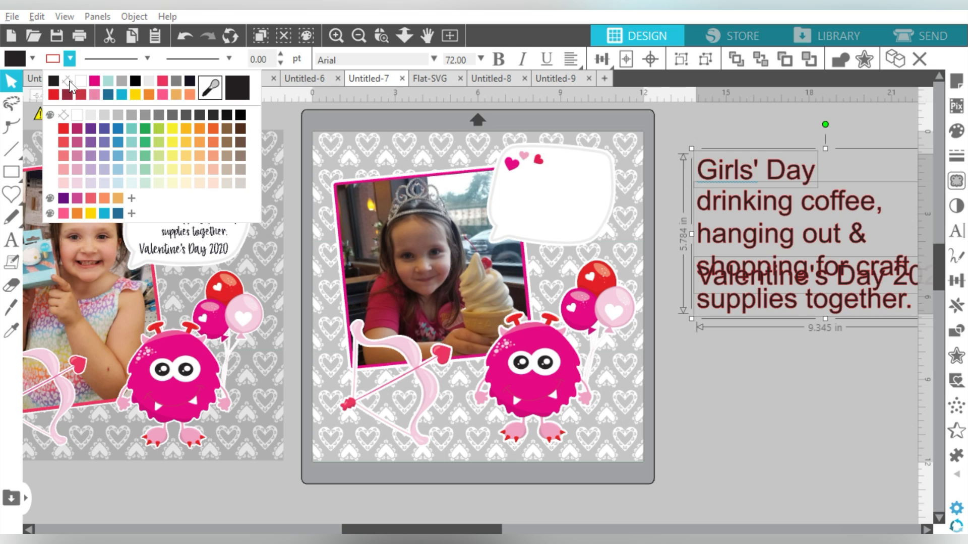
pyautogui.click(69, 81)
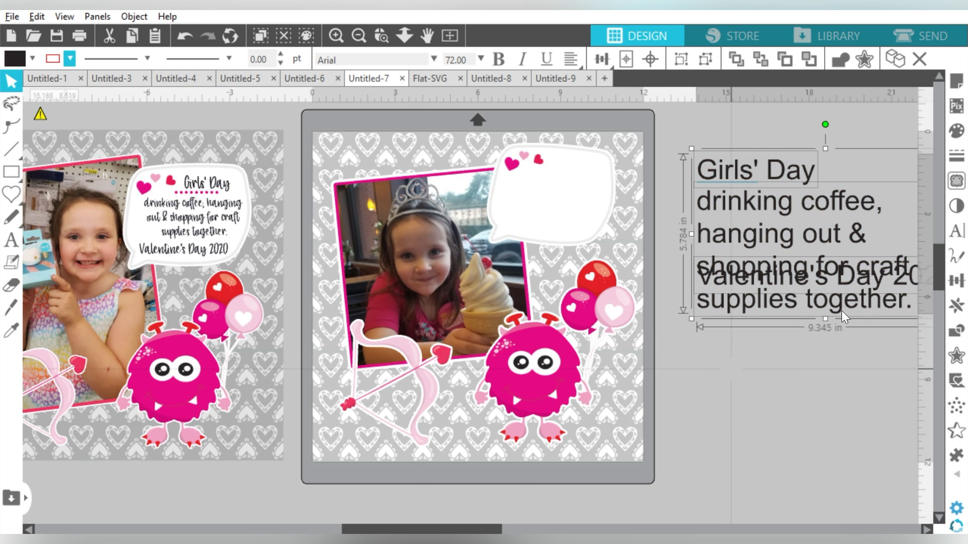
# Set the font of all three texts to LolaBelle.
pyautogui.click(960, 233)
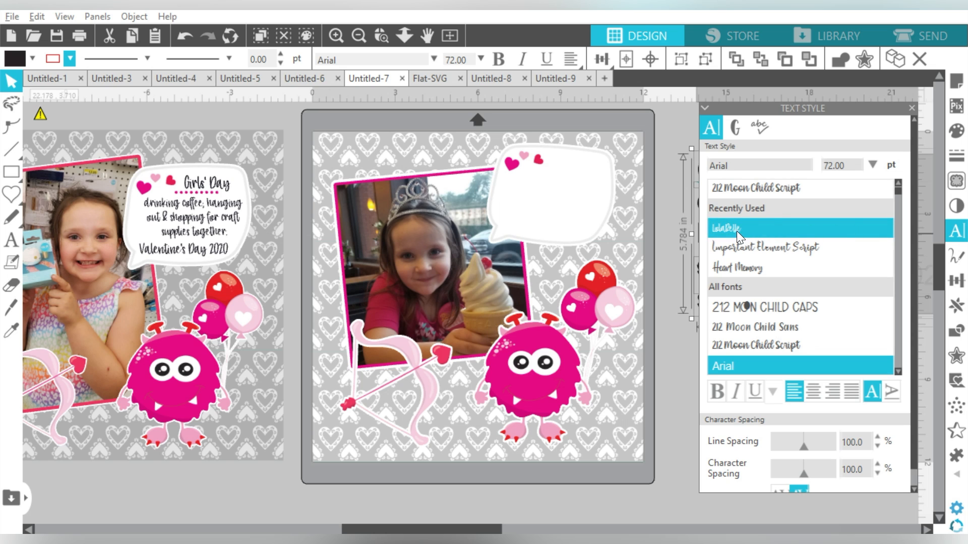
pyautogui.click(732, 227)
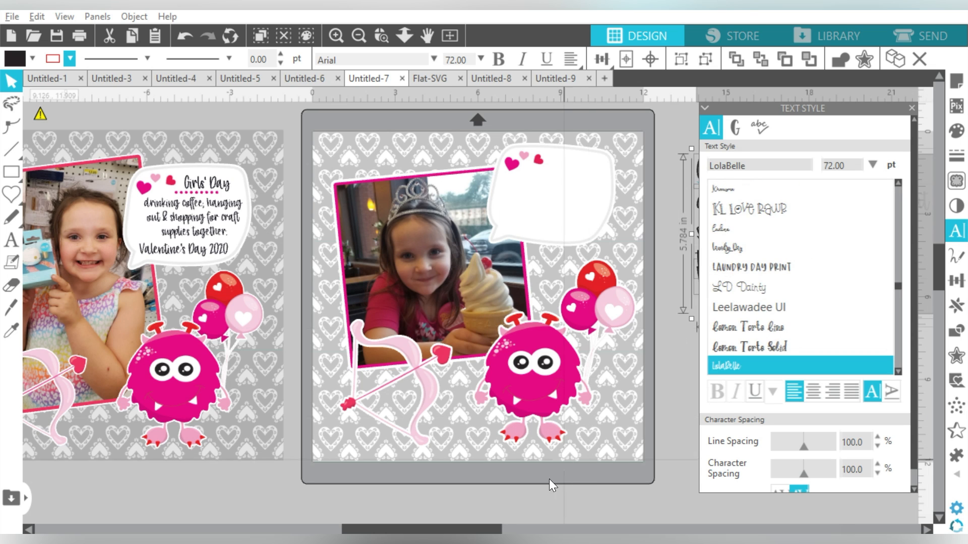
pyautogui.moveTo(495, 527); pyautogui.dragTo(552, 518)
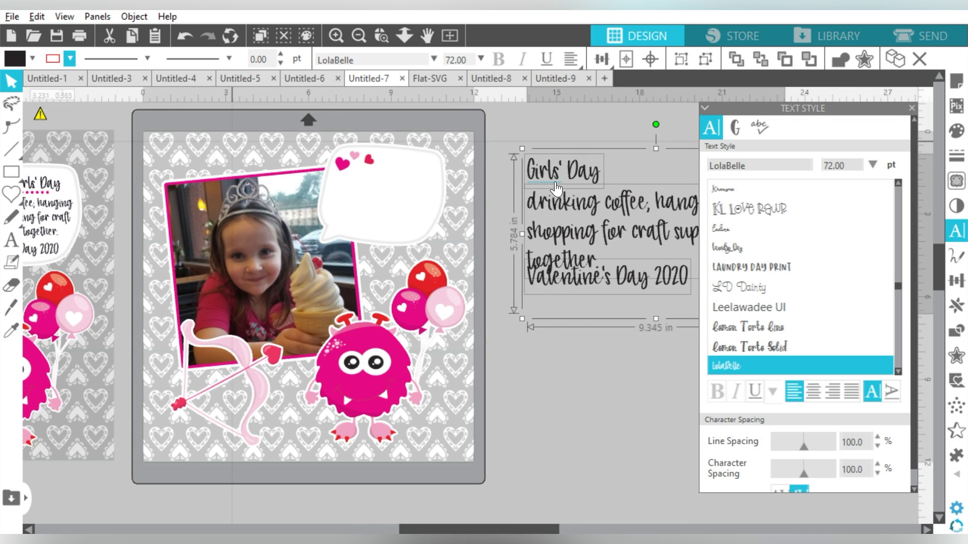
pyautogui.click(588, 351)
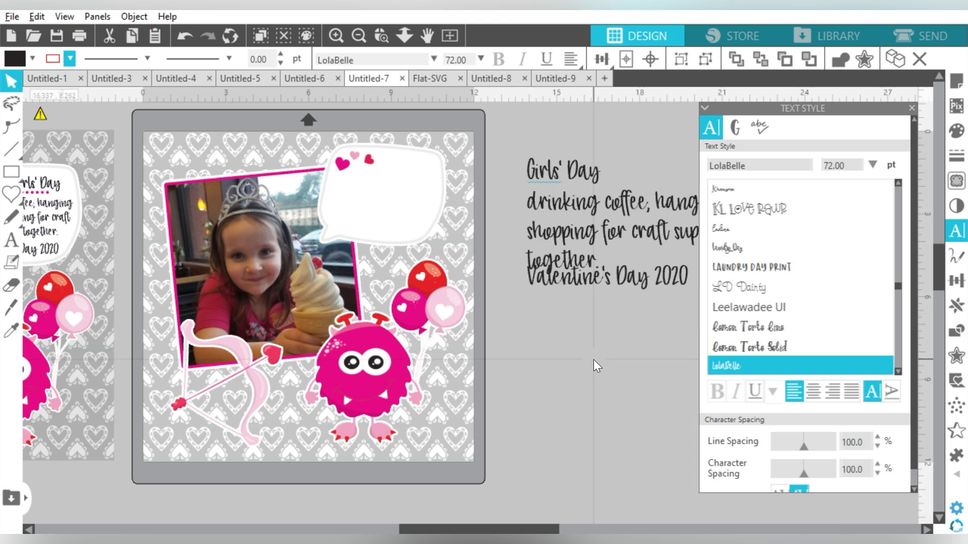
# Scale the three texts together to about 39.5 pt, place them over the speech bubble and tilt them slightly clockwise.
pyautogui.moveTo(586, 348); pyautogui.dragTo(630, 166)
pyautogui.moveTo(519, 296); pyautogui.dragTo(587, 262)
pyautogui.moveTo(667, 217); pyautogui.dragTo(448, 223)
pyautogui.moveTo(562, 268); pyautogui.dragTo(510, 253)
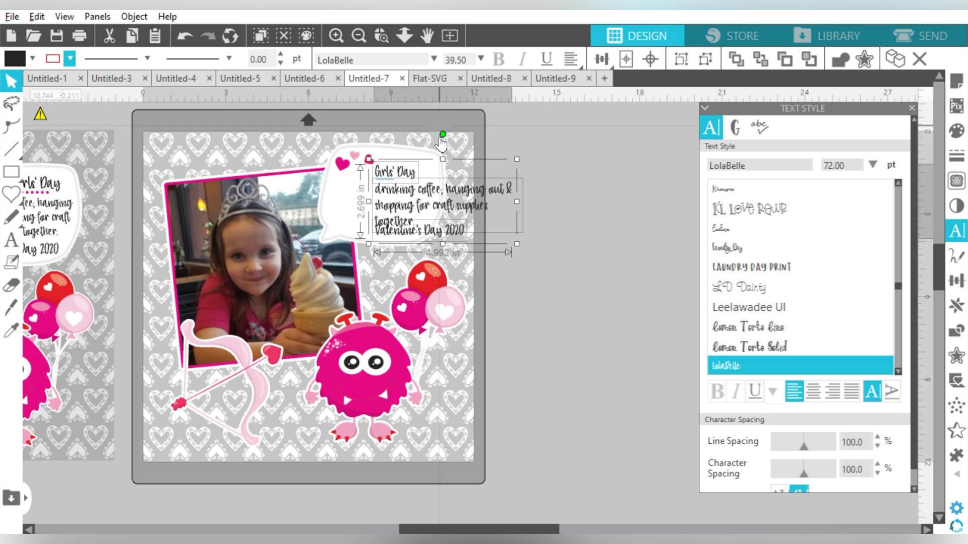
pyautogui.moveTo(444, 134); pyautogui.dragTo(448, 136)
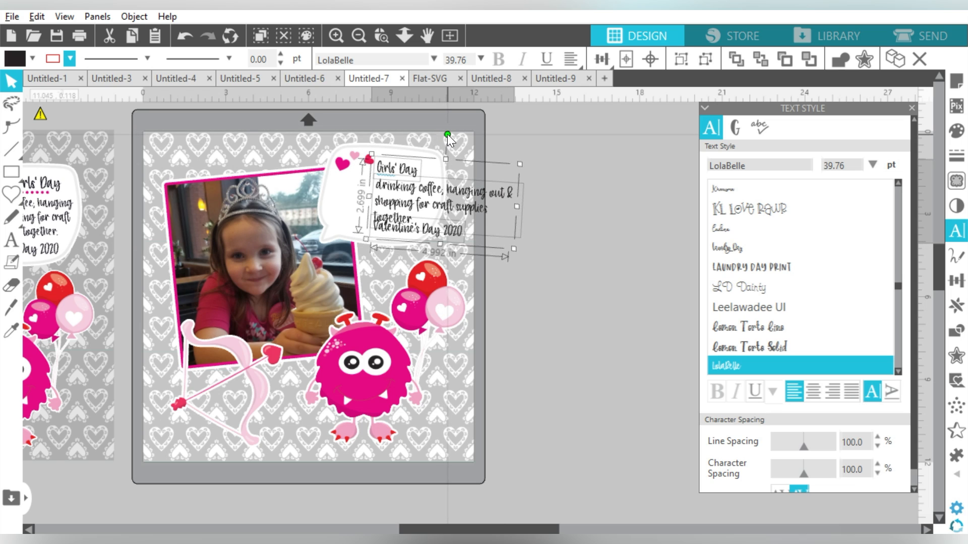
# Move "Valentine's Day 2020" to the lower-left part of the speech bubble and rotate all three texts slightly further clockwise.
pyautogui.click(551, 244)
pyautogui.moveTo(453, 234); pyautogui.dragTo(414, 232)
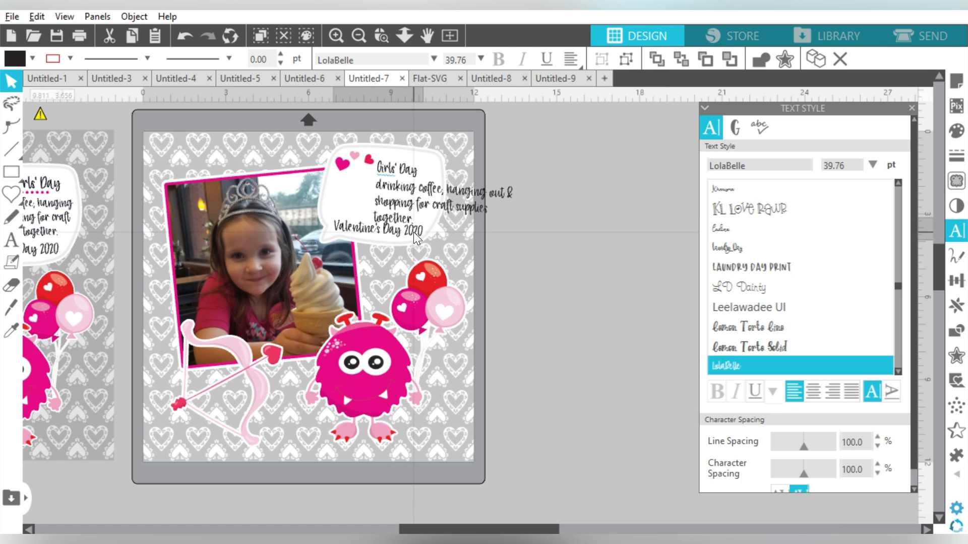
pyautogui.click(413, 231)
pyautogui.click(415, 230)
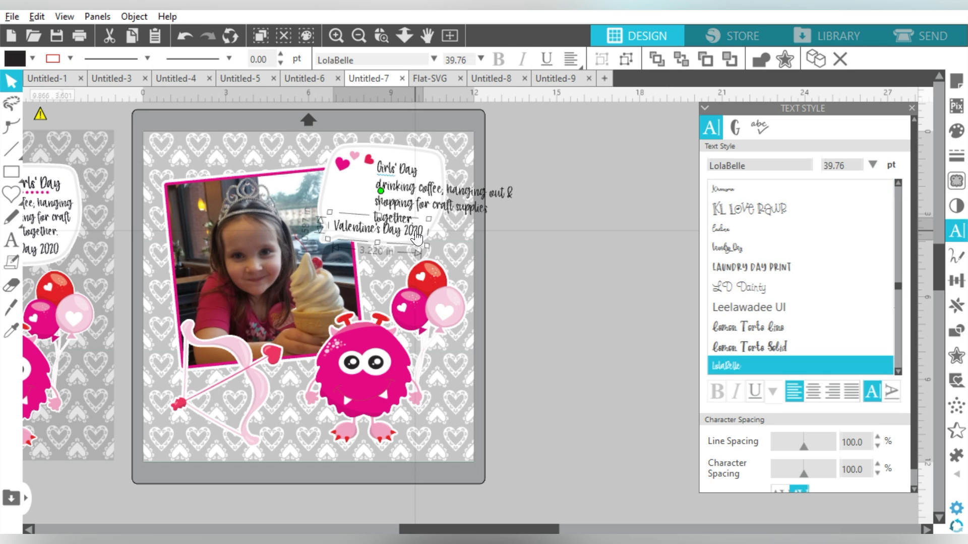
pyautogui.keyDown('shift'); pyautogui.click(438, 190); pyautogui.keyUp('shift')
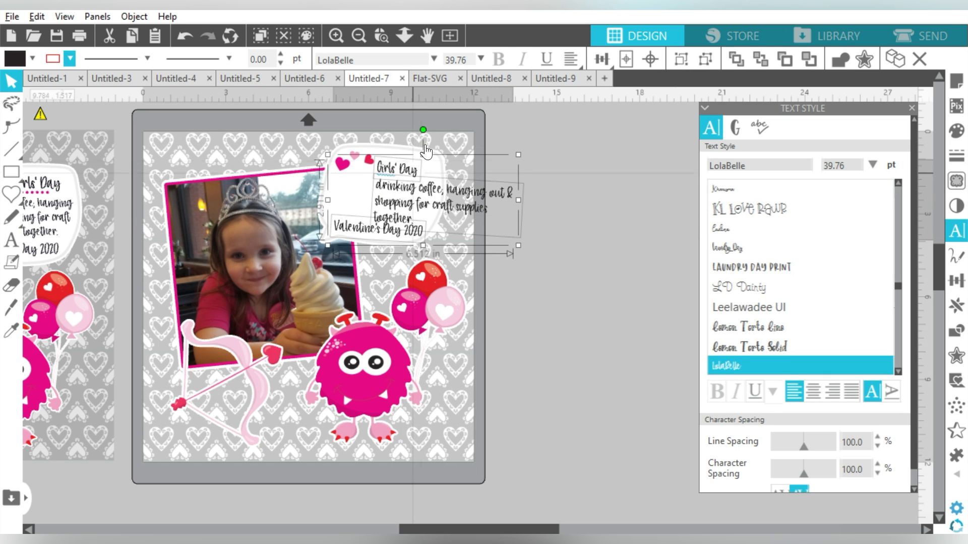
pyautogui.moveTo(423, 130); pyautogui.dragTo(425, 130)
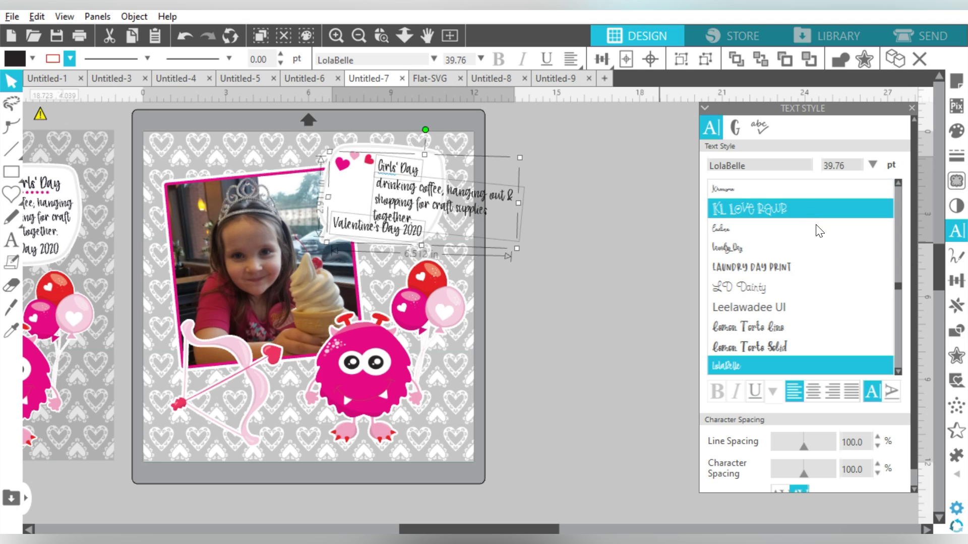
# Reposition the "Girls' Day" heading and the paragraph within the speech bubble and open the paragraph for editing.
pyautogui.moveTo(489, 197); pyautogui.dragTo(412, 163)
pyautogui.click(407, 174)
pyautogui.click(433, 192)
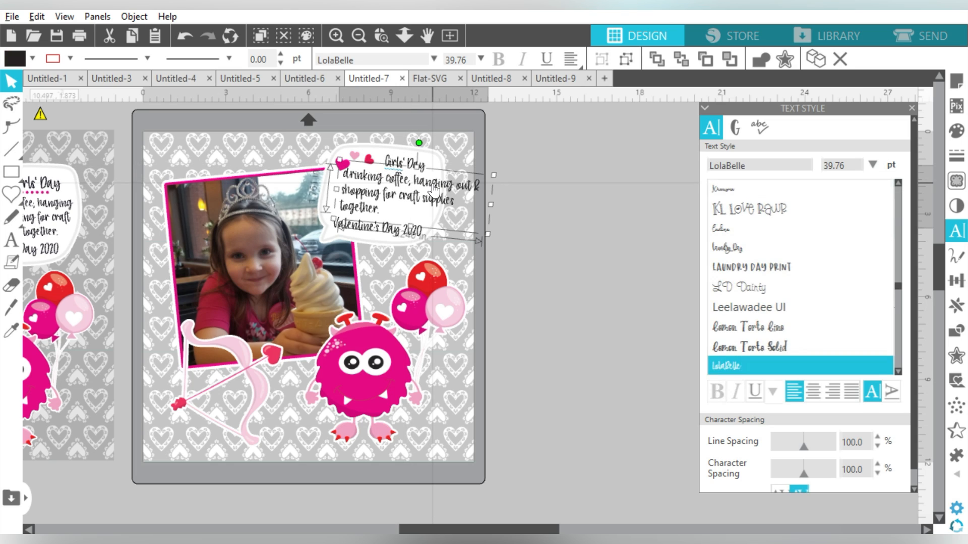
pyautogui.doubleClick(456, 186)
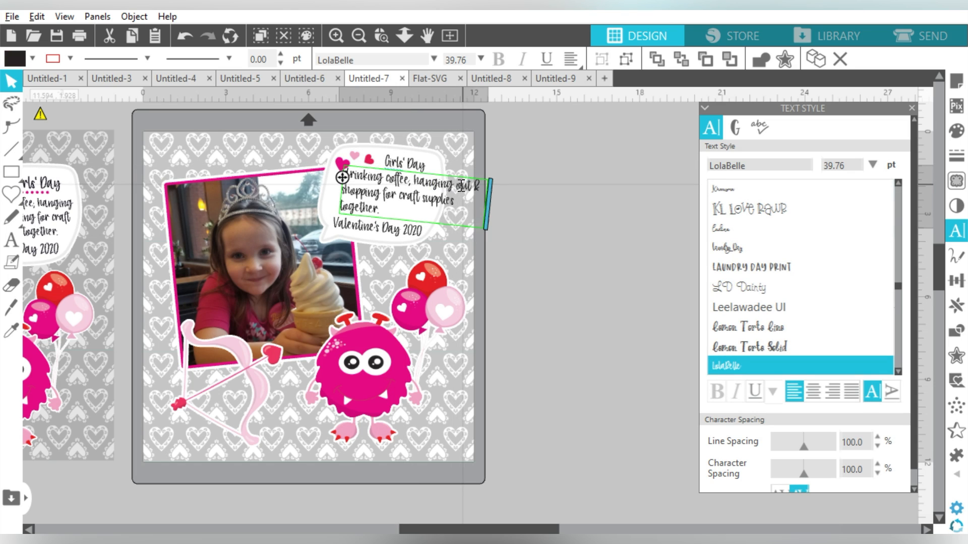
pyautogui.moveTo(456, 185); pyautogui.dragTo(492, 187)
pyautogui.press('BackSpace')
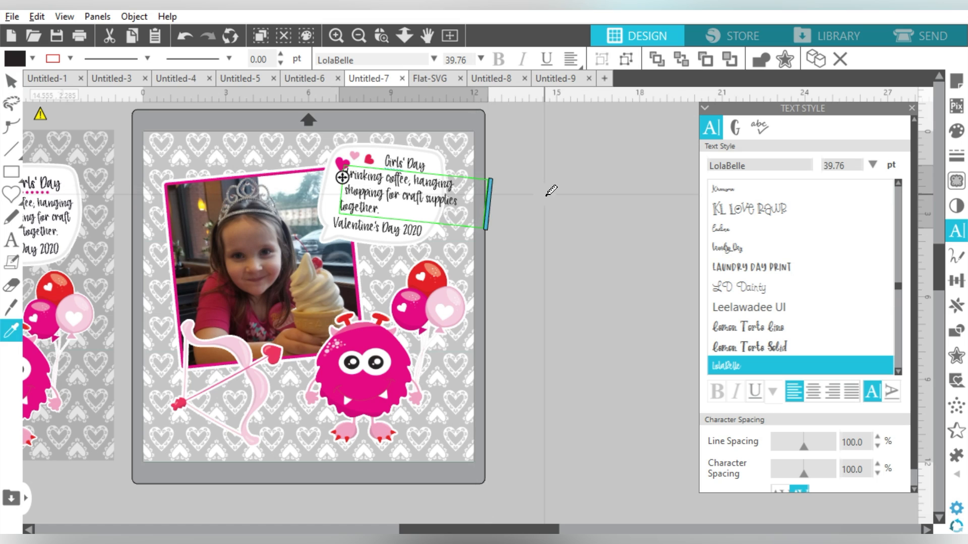
pyautogui.hotkey('ctrl', 'z')
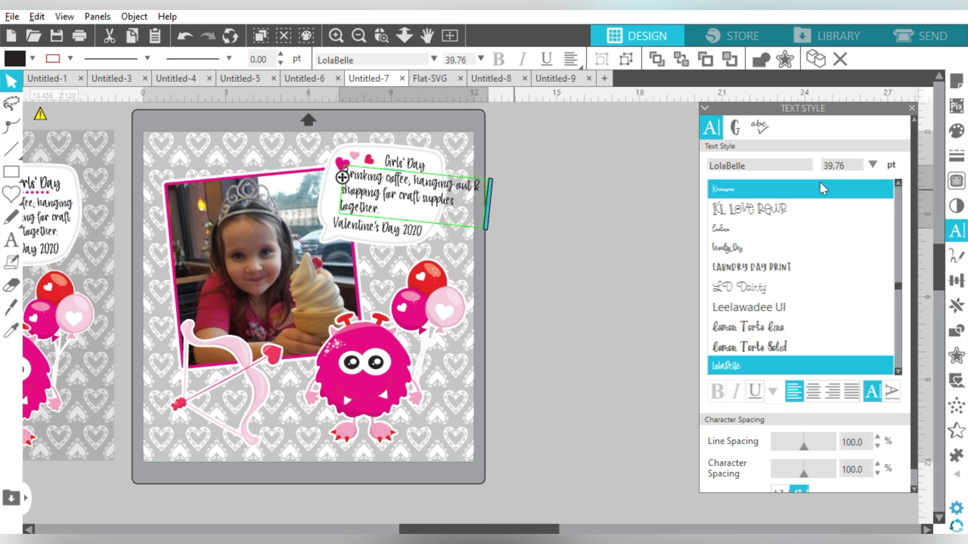
# Break the paragraph before "out &" and before "craft", center its lines, and fit it in the speech bubble at 33 pt.
pyautogui.press('Return')
pyautogui.moveTo(425, 197); pyautogui.dragTo(401, 196)
pyautogui.press('Left')
pyautogui.press('Return')
pyautogui.click(812, 391)
pyautogui.moveTo(461, 175); pyautogui.dragTo(405, 194)
pyautogui.click(570, 189)
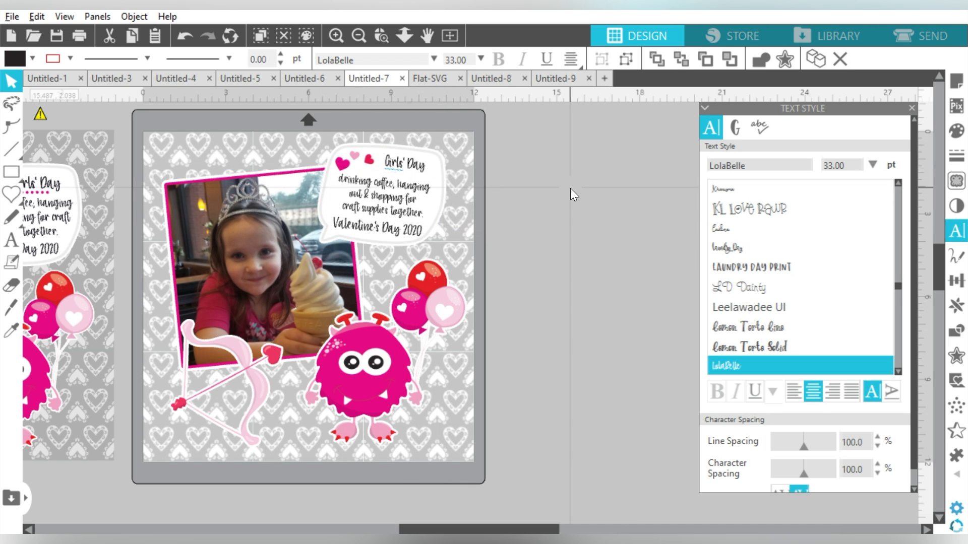
# Draw a small ellipse about 0.27 by 0.25 in on the empty canvas beside the page.
pyautogui.click(14, 174)
pyautogui.click(74, 172)
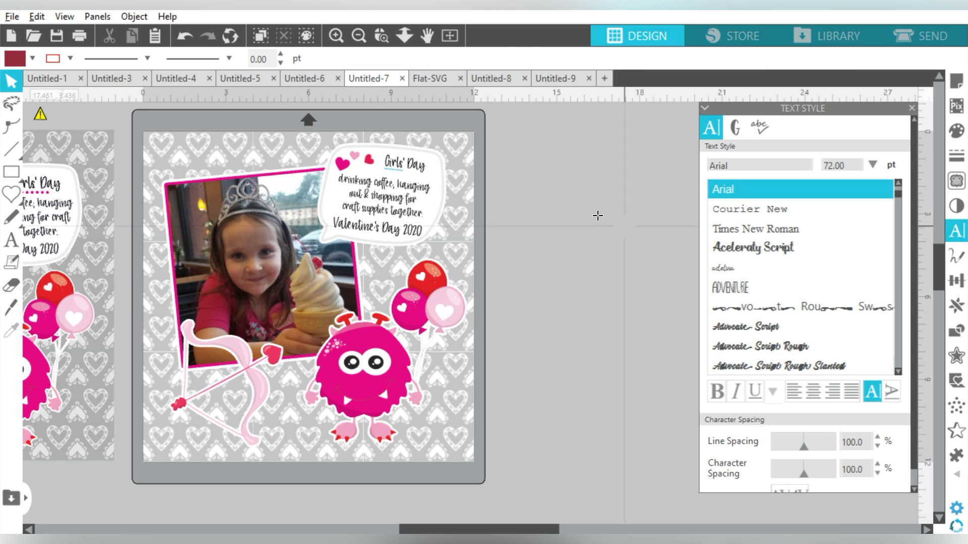
pyautogui.moveTo(528, 179); pyautogui.dragTo(539, 184)
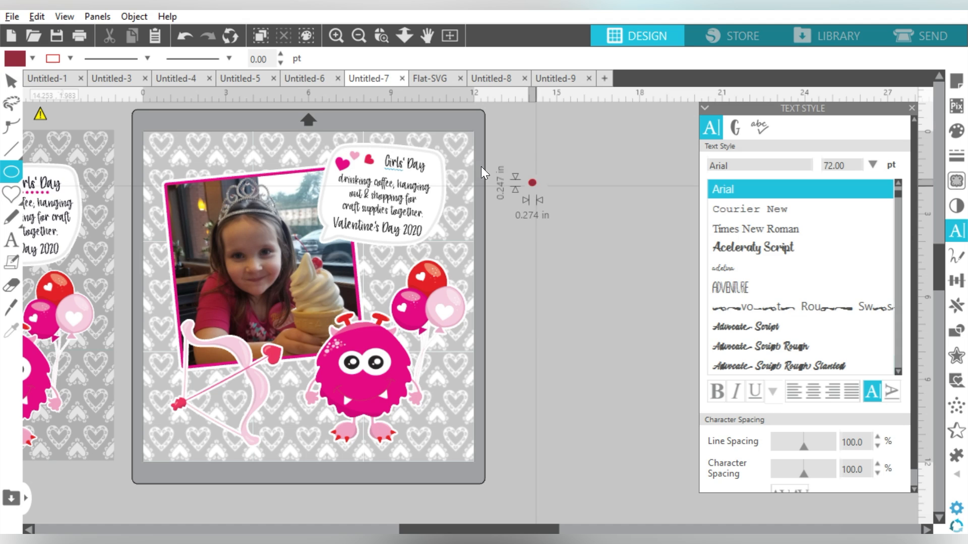
# Fill the small ellipse with the magenta sampled from the speech bubble's heart and remove its line color.
pyautogui.click(11, 81)
pyautogui.click(33, 58)
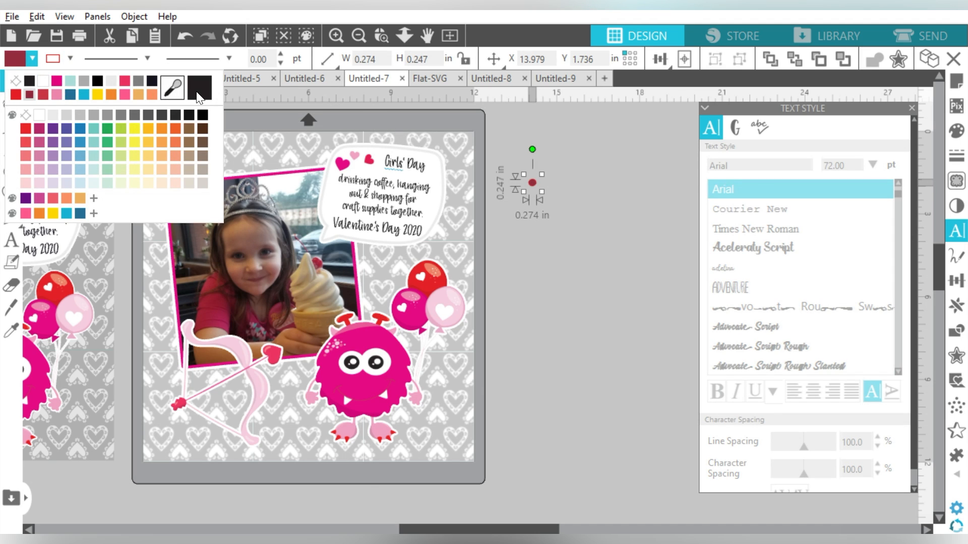
pyautogui.click(172, 88)
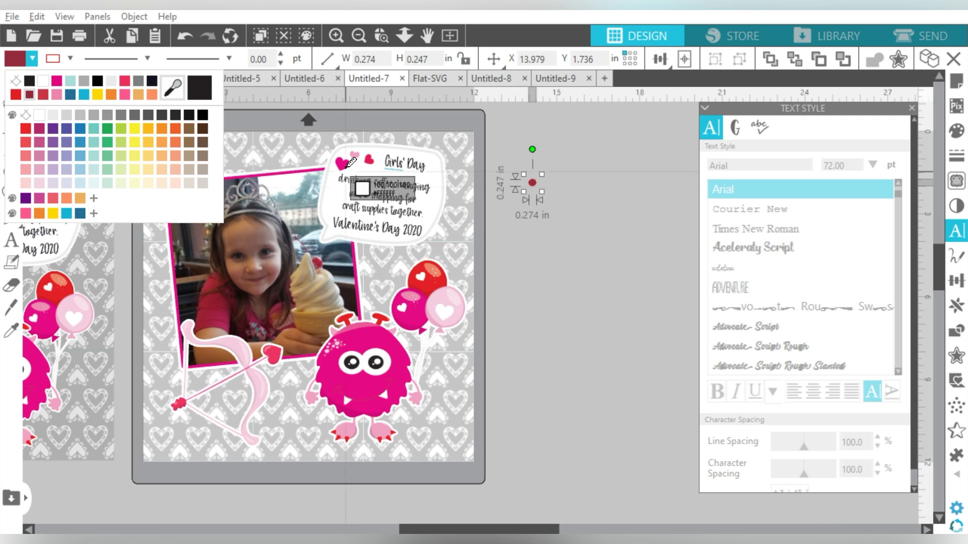
pyautogui.click(342, 163)
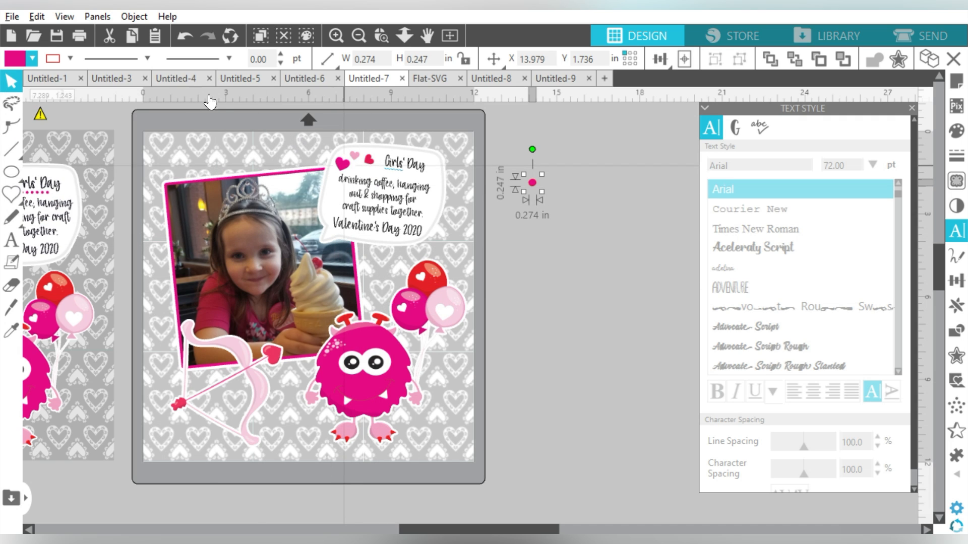
pyautogui.click(72, 57)
pyautogui.click(68, 80)
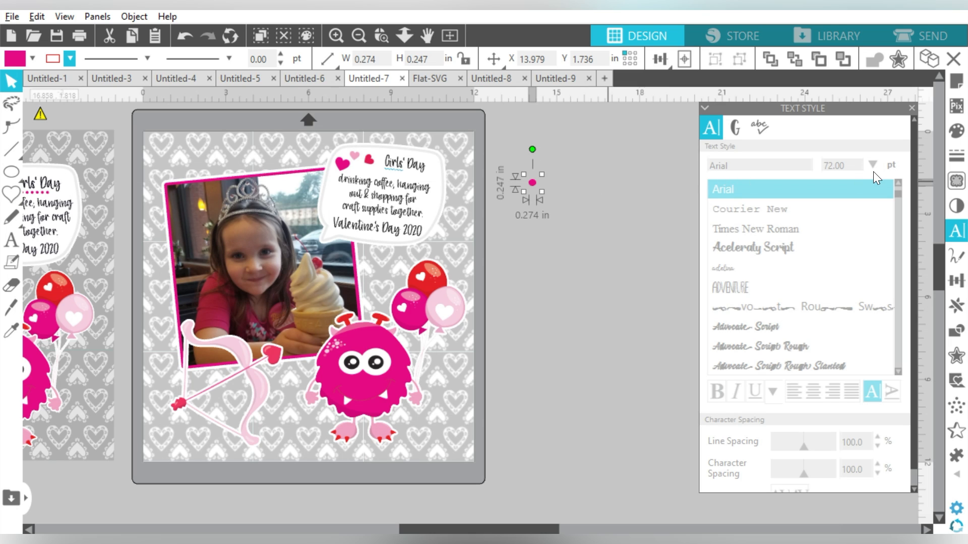
# Duplicate the magenta dot into an evenly spaced horizontal row of five dots and select the whole row.
pyautogui.hotkey('ctrl', 'Right')
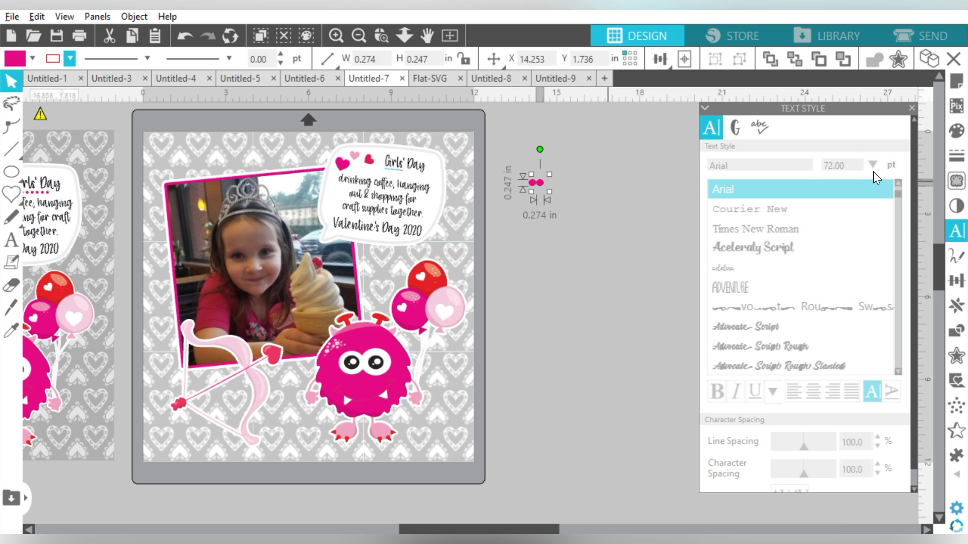
pyautogui.press('Right')
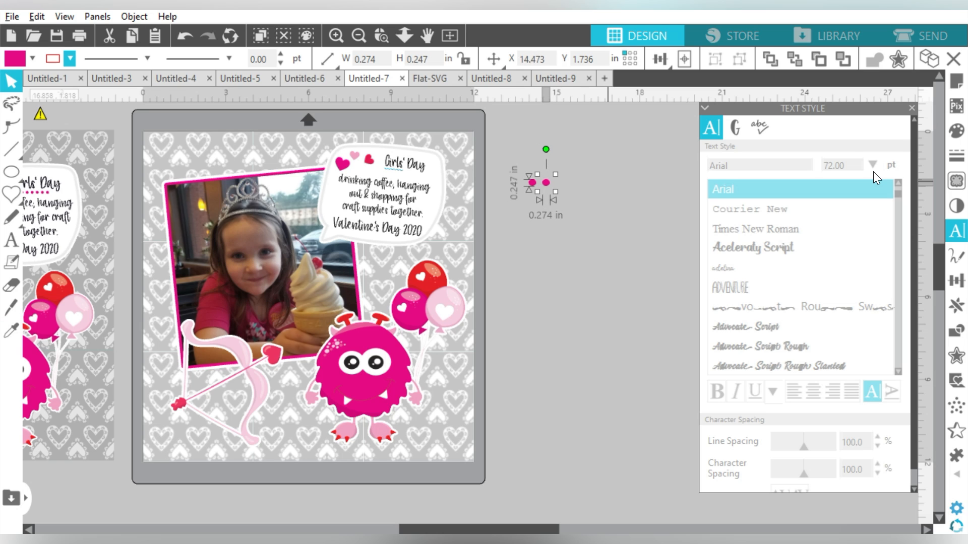
pyautogui.hotkey('ctrl', 'Right')
pyautogui.press('Right')
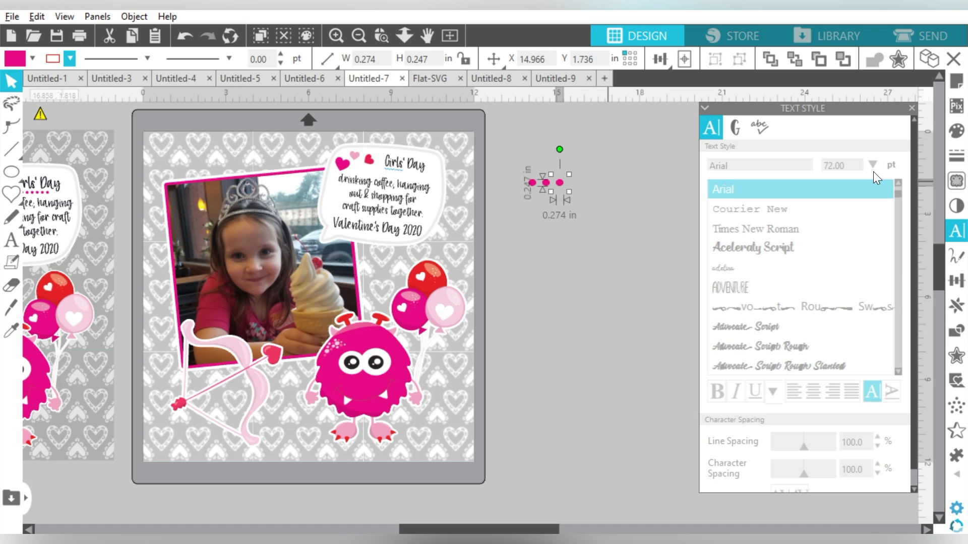
pyautogui.hotkey('ctrl', 'd')
pyautogui.press('Right')
pyautogui.hotkey('ctrl', 'd')
pyautogui.press('Right')
pyautogui.moveTo(634, 160); pyautogui.dragTo(521, 203)
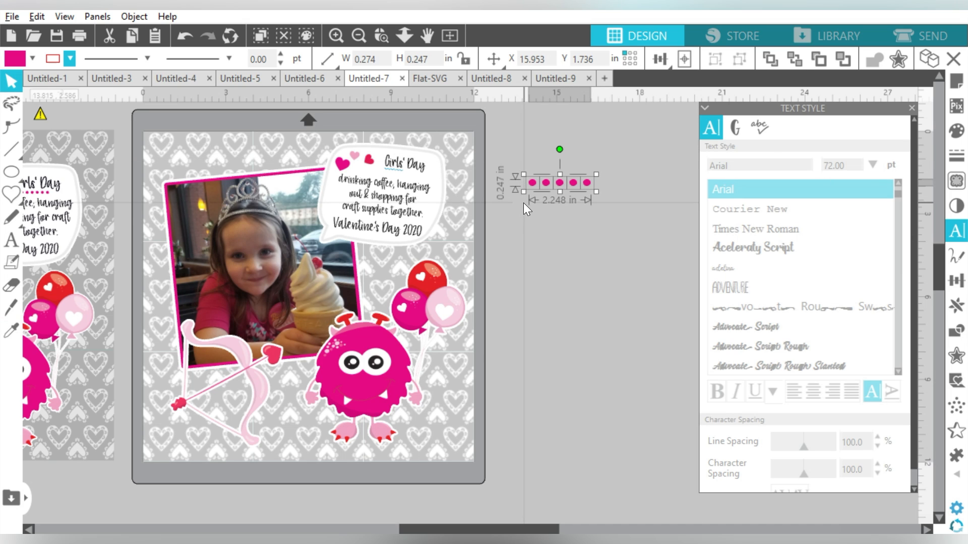
# Extend the magenta row to ten evenly spaced dots and scale the whole row down to about 2.65 in wide.
pyautogui.hotkey('ctrl', 'd')
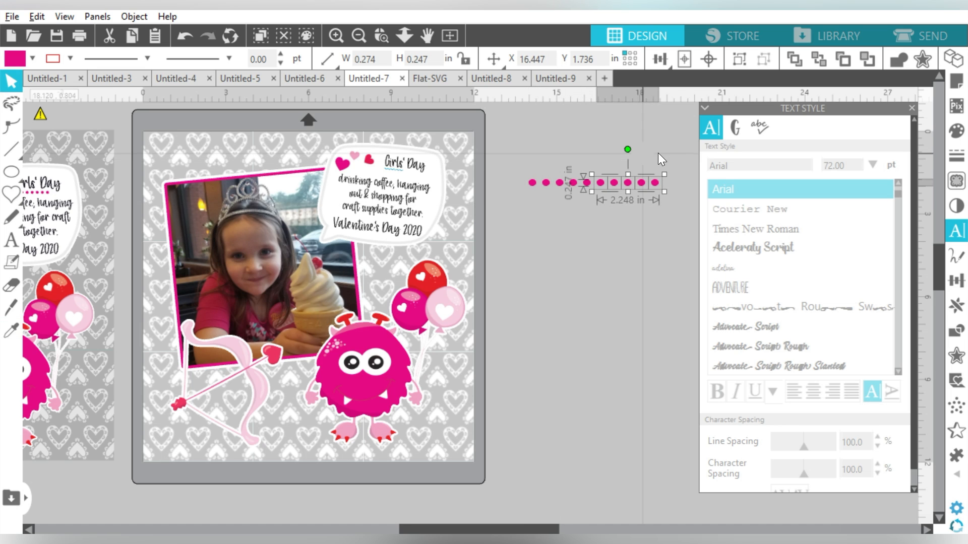
pyautogui.moveTo(658, 170); pyautogui.dragTo(516, 197)
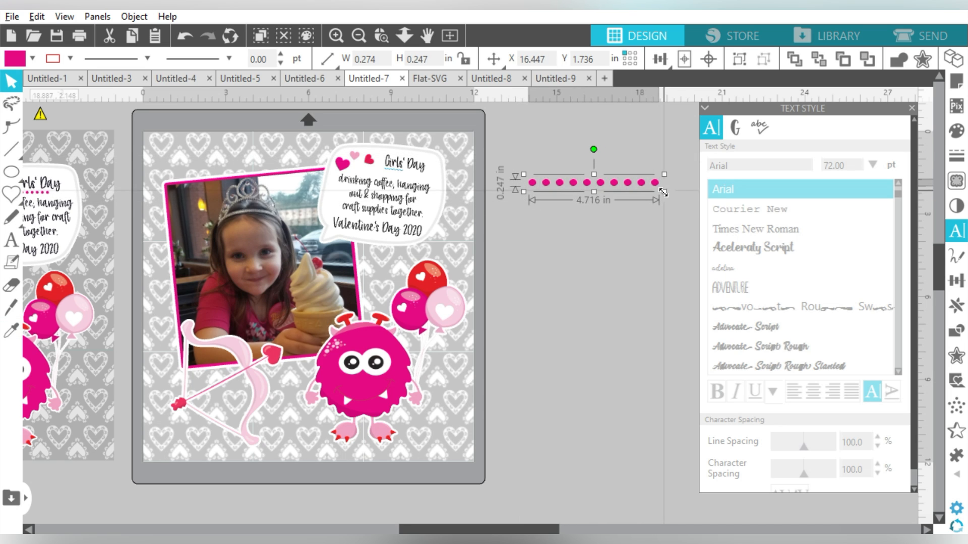
pyautogui.moveTo(634, 189); pyautogui.dragTo(607, 188)
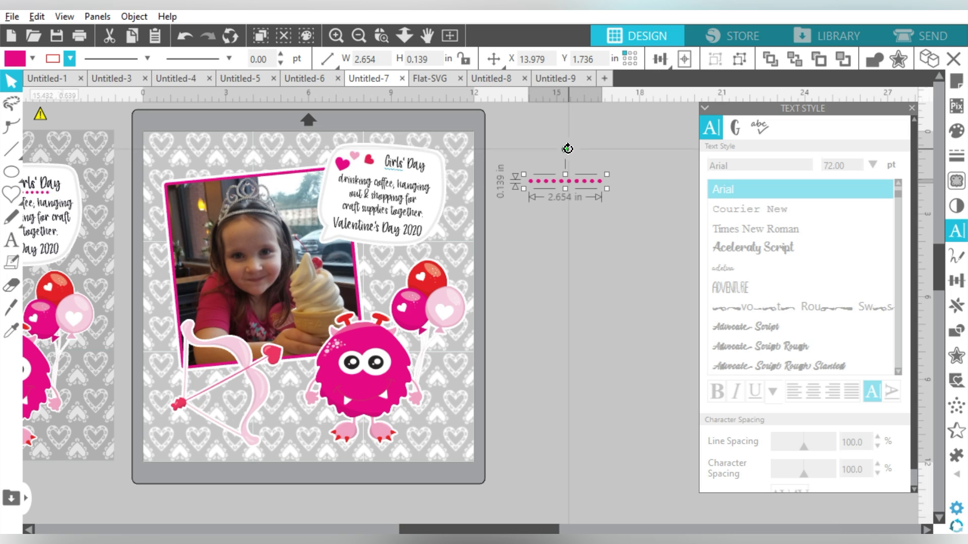
# Tilt the dotted row slightly to match the text angle and place it beneath "Girls' Day" in the speech bubble.
pyautogui.moveTo(565, 147); pyautogui.dragTo(570, 147)
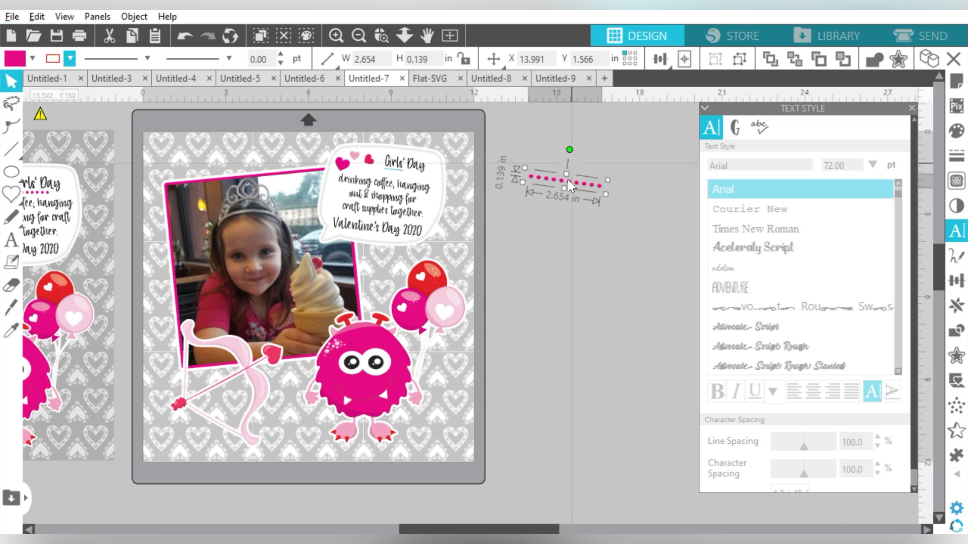
pyautogui.moveTo(572, 189); pyautogui.dragTo(401, 174)
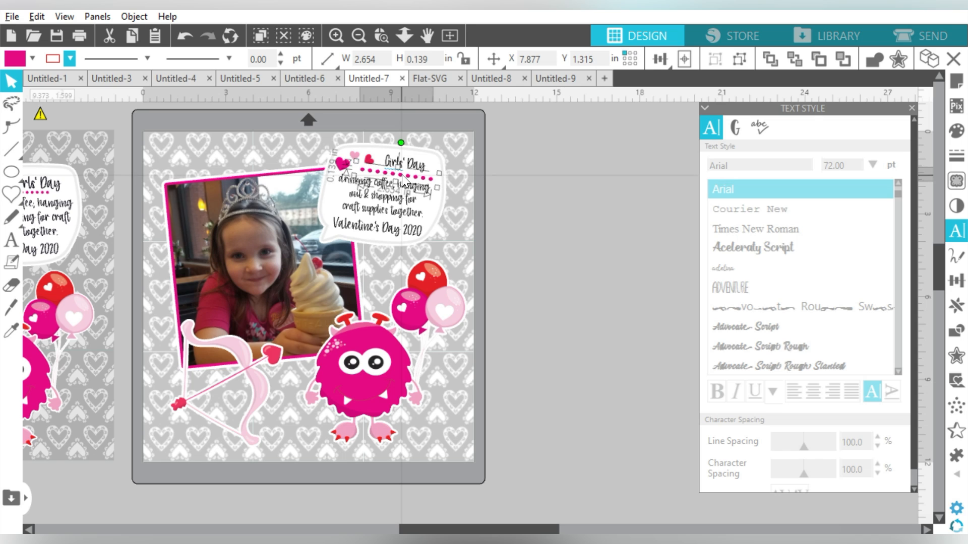
pyautogui.click(579, 160)
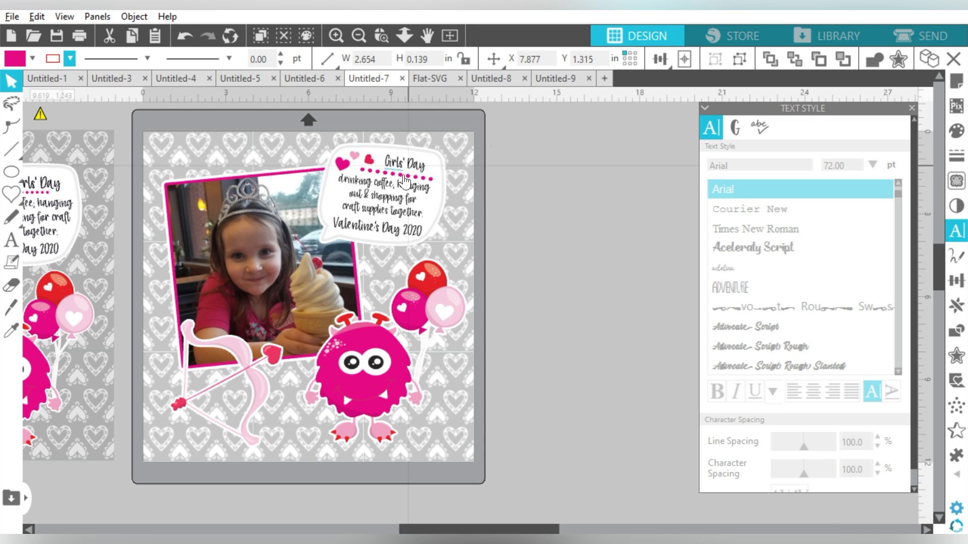
pyautogui.click(406, 178)
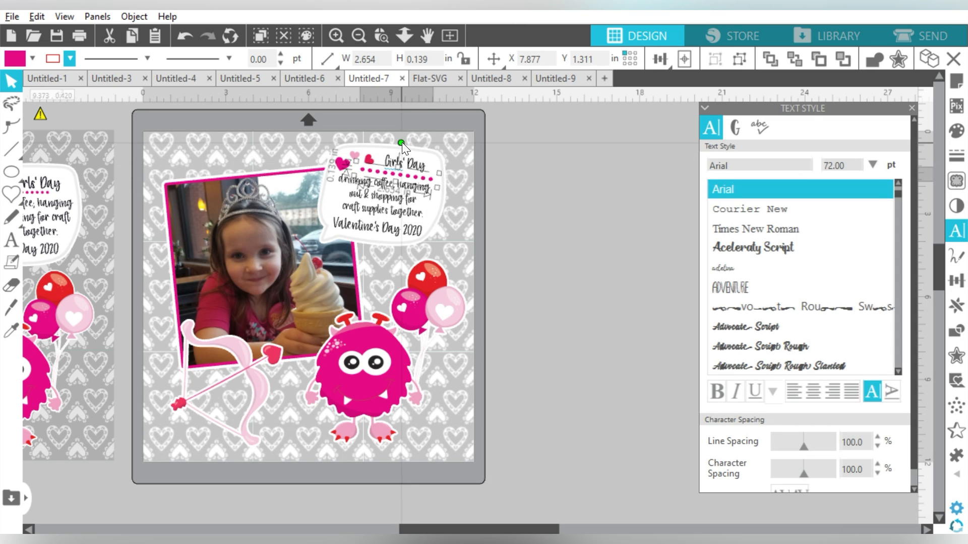
pyautogui.click(555, 172)
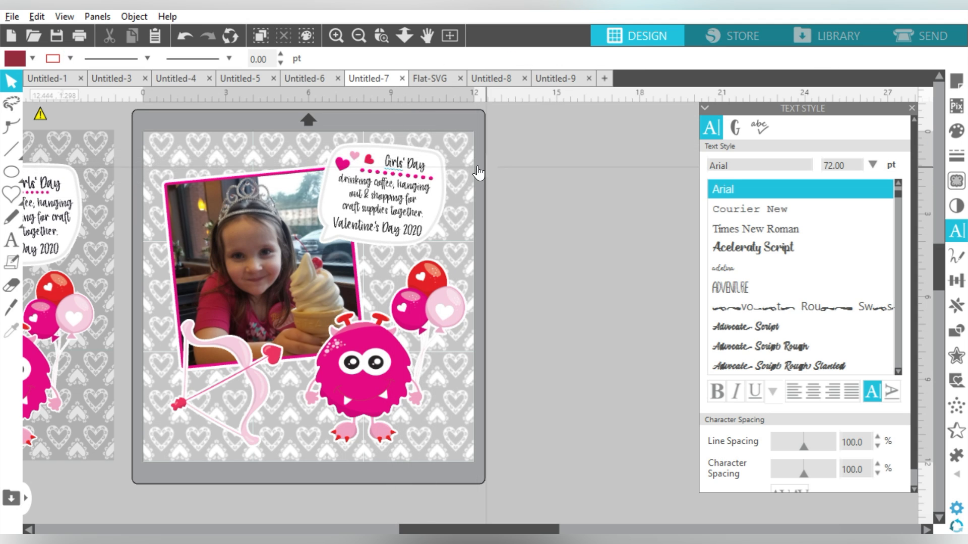
# Select all page elements except the heart-pattern background, try grouping them, and undo the grouping.
pyautogui.moveTo(542, 140); pyautogui.dragTo(361, 232)
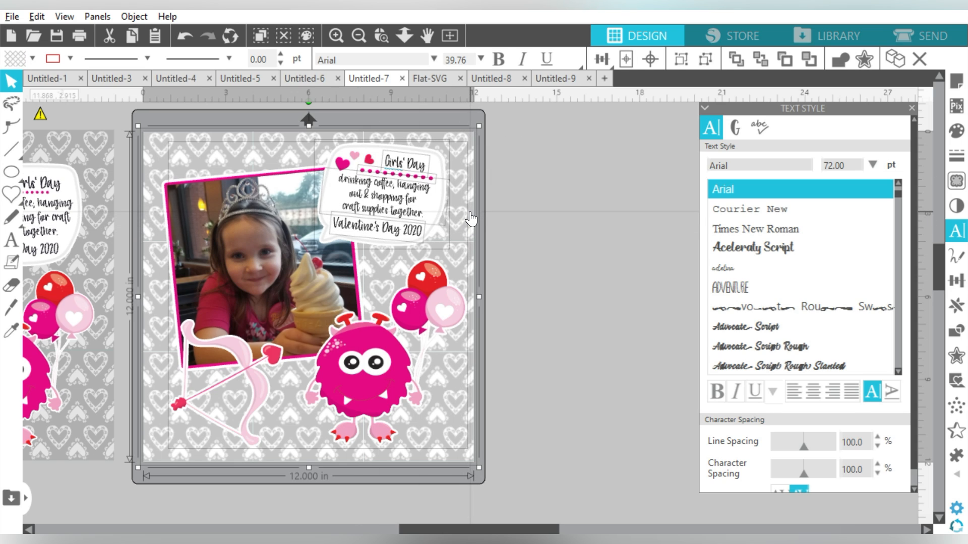
pyautogui.keyDown('shift'); pyautogui.click(464, 145); pyautogui.keyUp('shift')
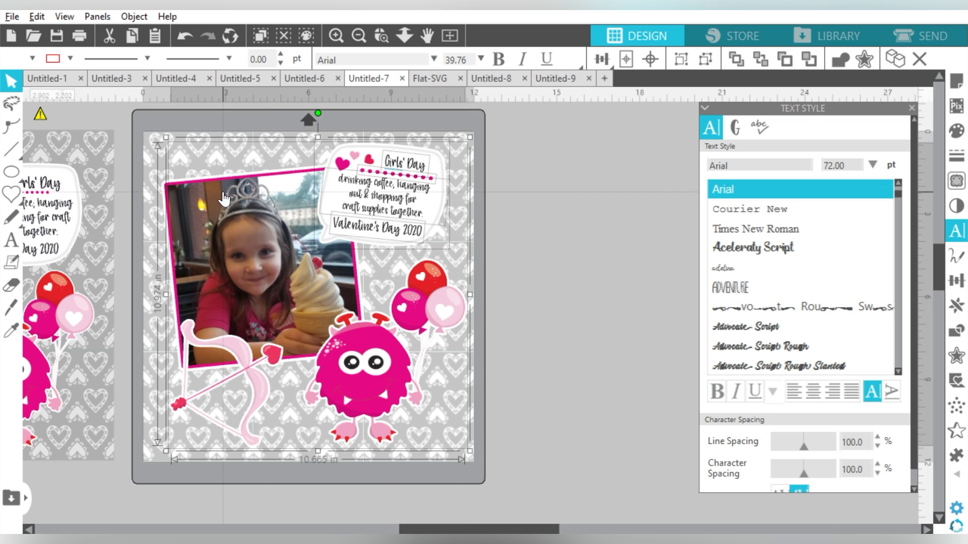
pyautogui.keyDown('shift'); pyautogui.click(200, 204); pyautogui.keyUp('shift')
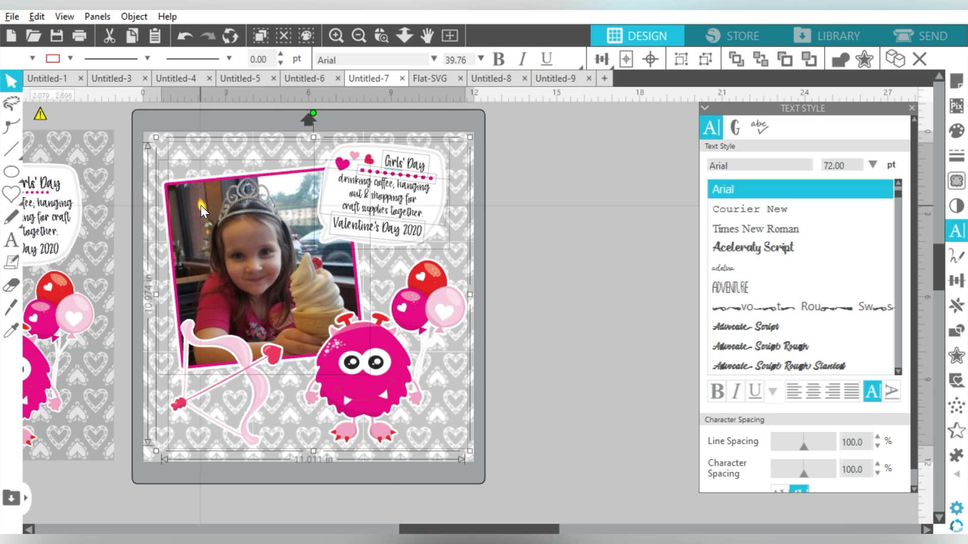
pyautogui.press('i')
pyautogui.hotkey('ctrl', 'g')
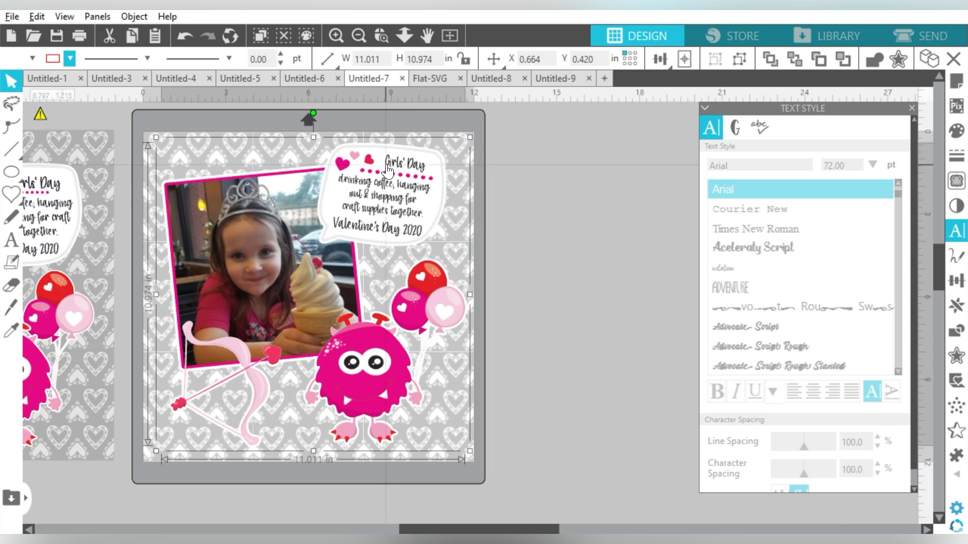
pyautogui.press('i')
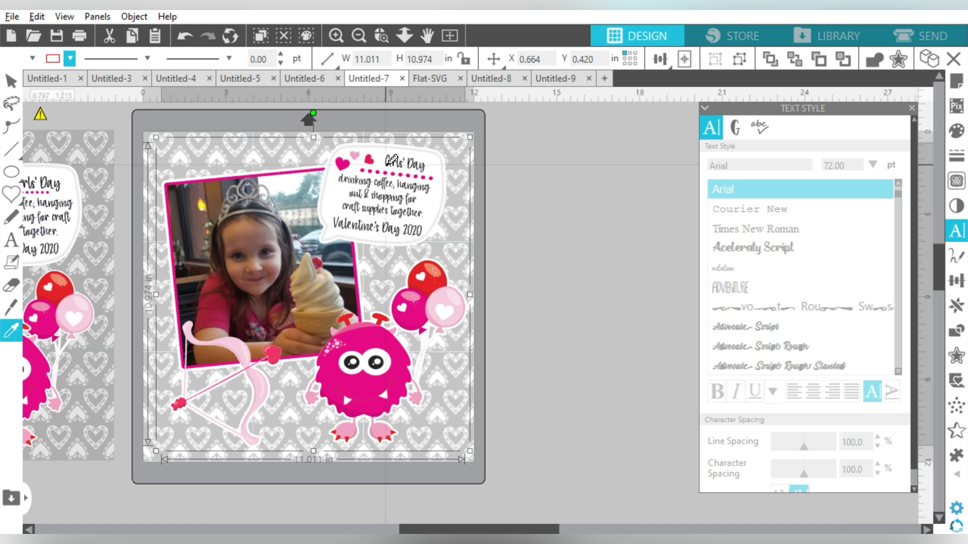
pyautogui.hotkey('ctrl', 'z')
pyautogui.hotkey('ctrl', 'z')
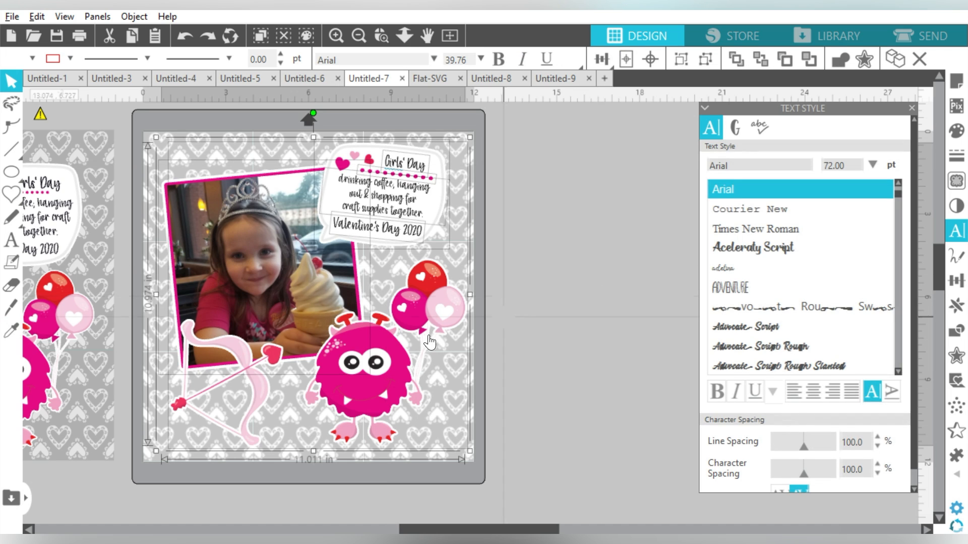
# Try again to group the photo, clipart and speech bubble elements, undo it, and clear the selection.
pyautogui.click(214, 204)
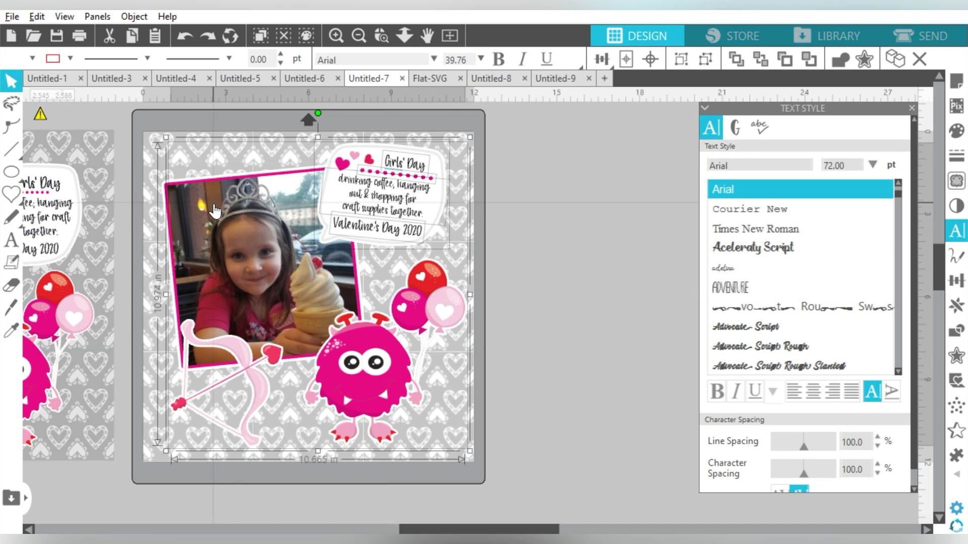
pyautogui.click(682, 63)
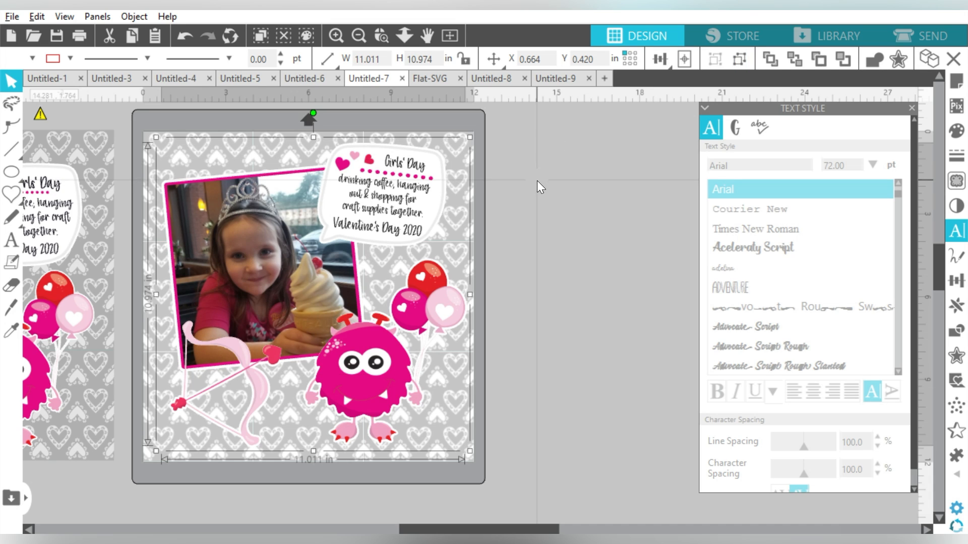
pyautogui.press('i')
pyautogui.hotkey('ctrl', 'z')
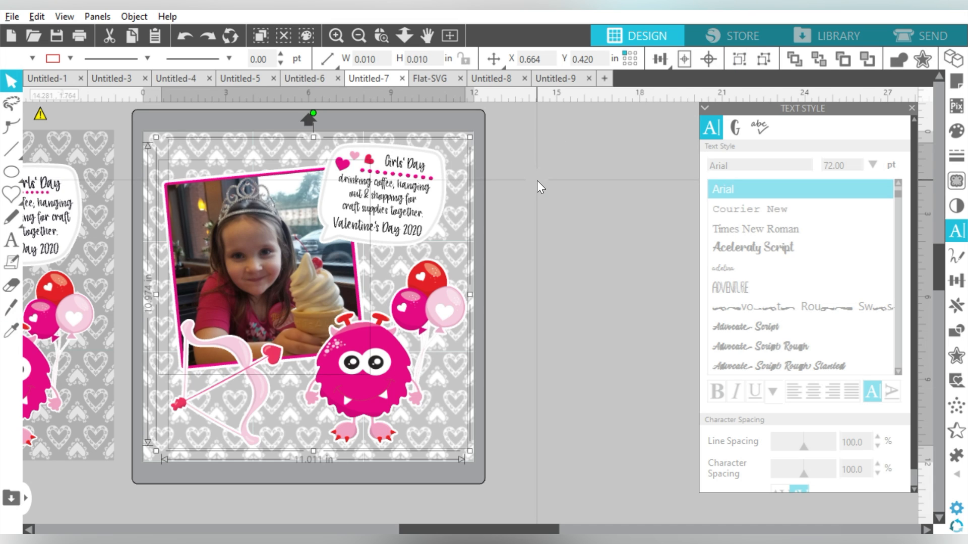
pyautogui.click(548, 176)
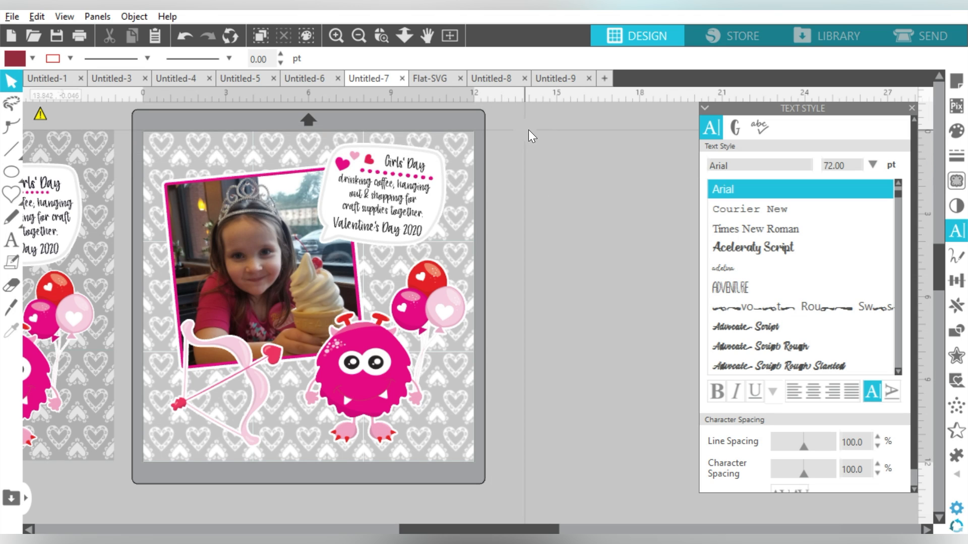
pyautogui.moveTo(455, 528); pyautogui.dragTo(413, 521)
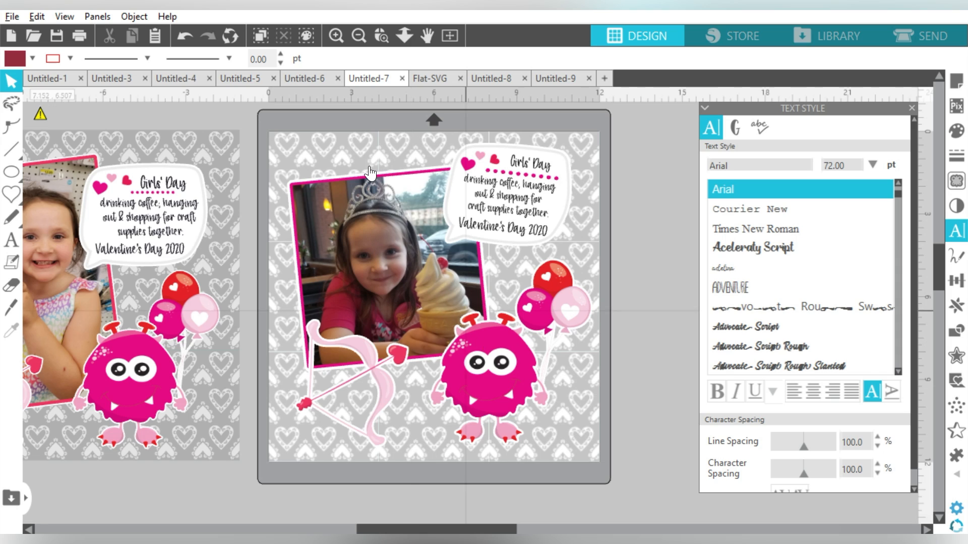